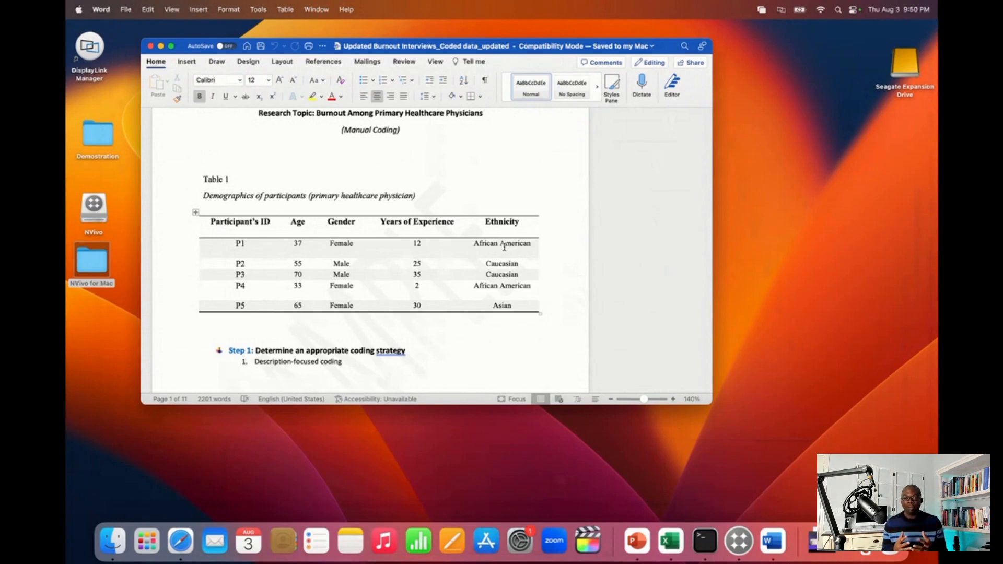
Look through the burnout coding document, from the demographics table past the coding decision tree to the Step 2 research questions
click(348, 327)
key(Down)
key(Down)
key(Down)
key(Down)
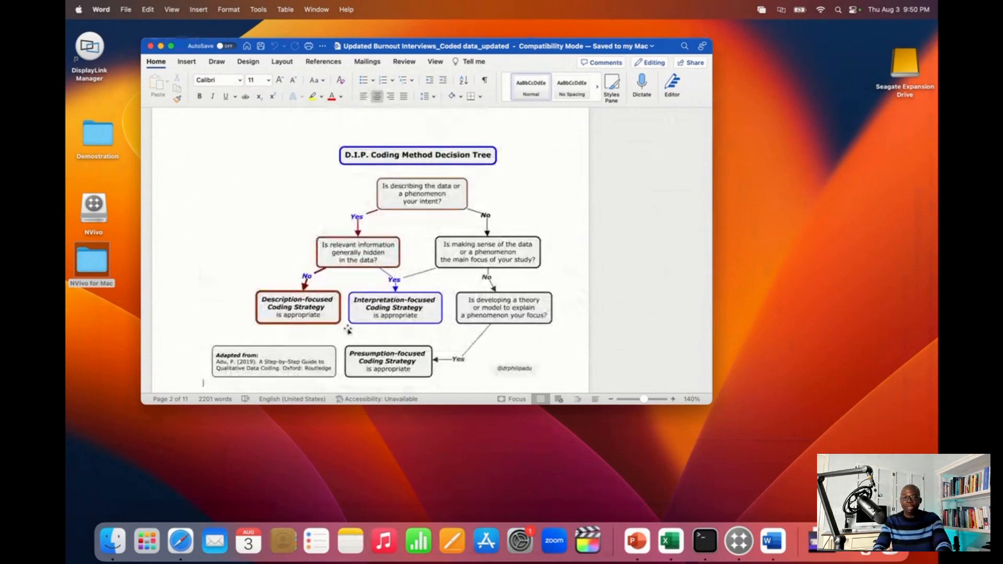
key(Down)
key(Down)
key(Down)
key(Down)
key(Down)
key(Down)
key(Down)
key(Down)
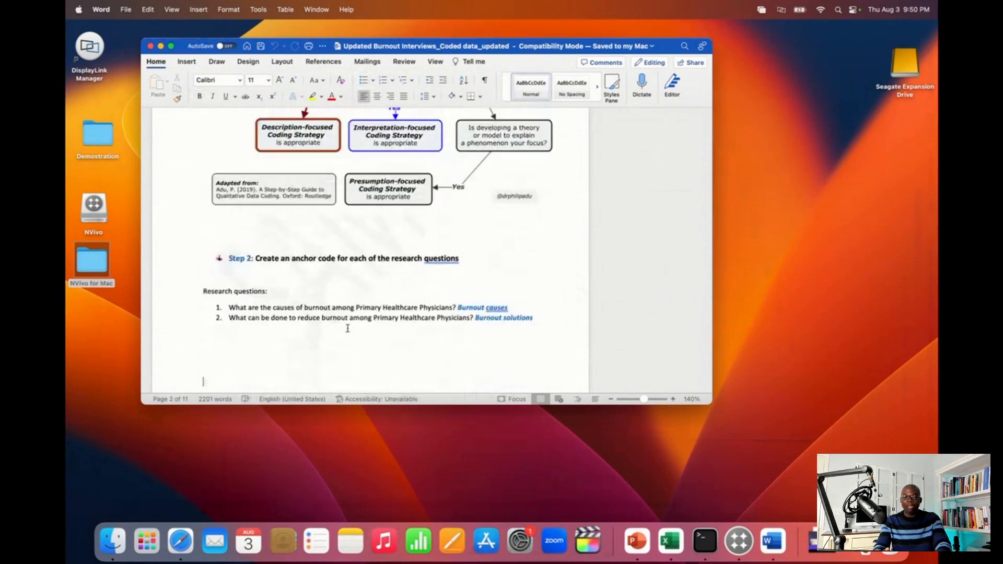
key(Down)
key(Down)
key(Down)
key(Down)
key(Down)
key(Down)
key(Down)
key(Down)
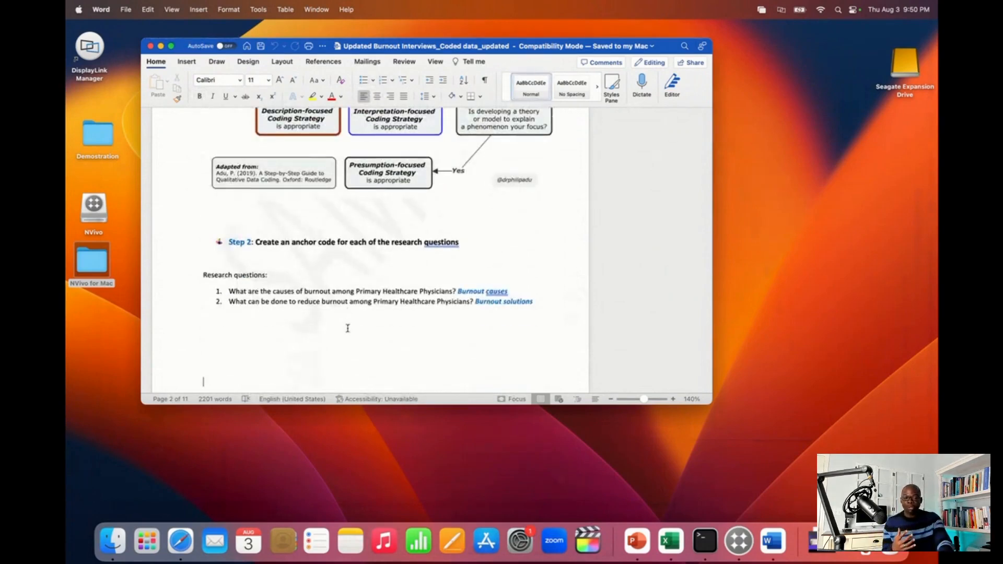
key(Down)
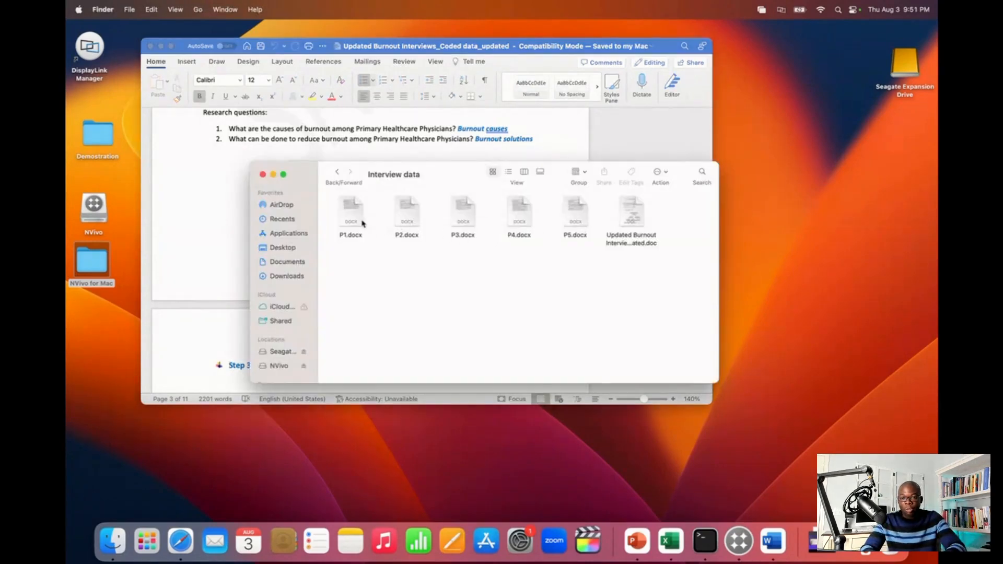
Review the P1.docx interview transcript and the Participants demographics.csv table from the NVivo for Mac folder, closing each one
double_click(360, 220)
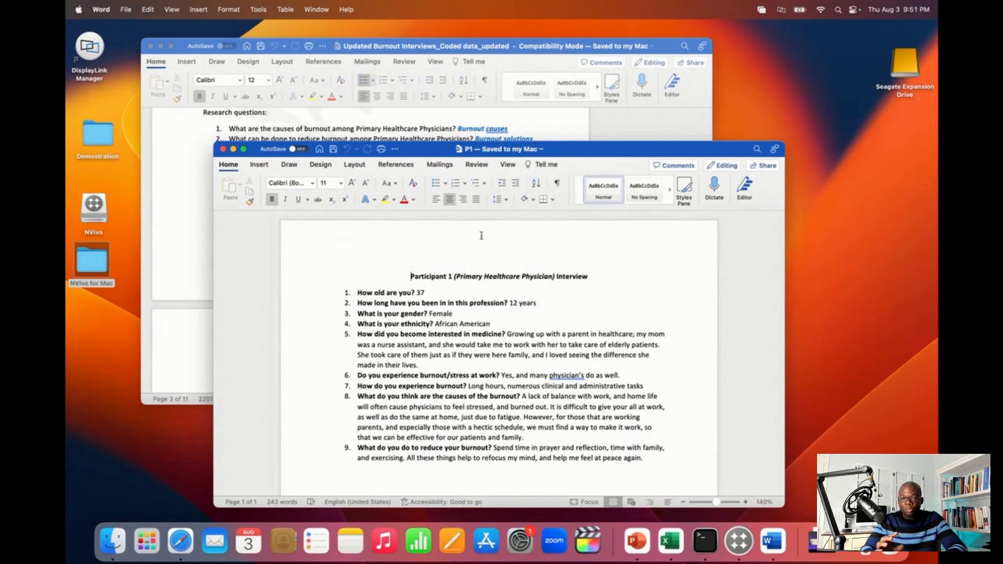
click(223, 150)
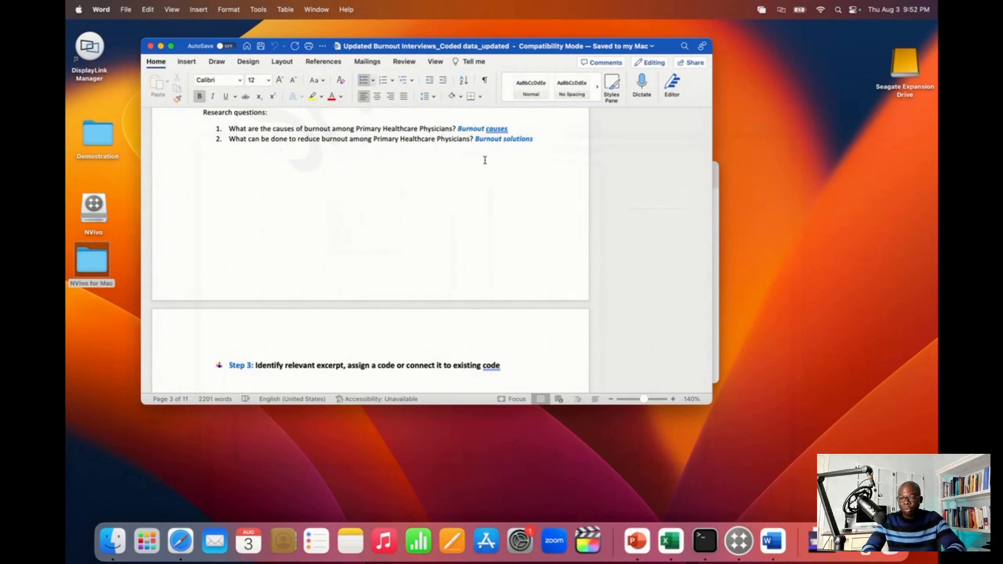
double_click(97, 271)
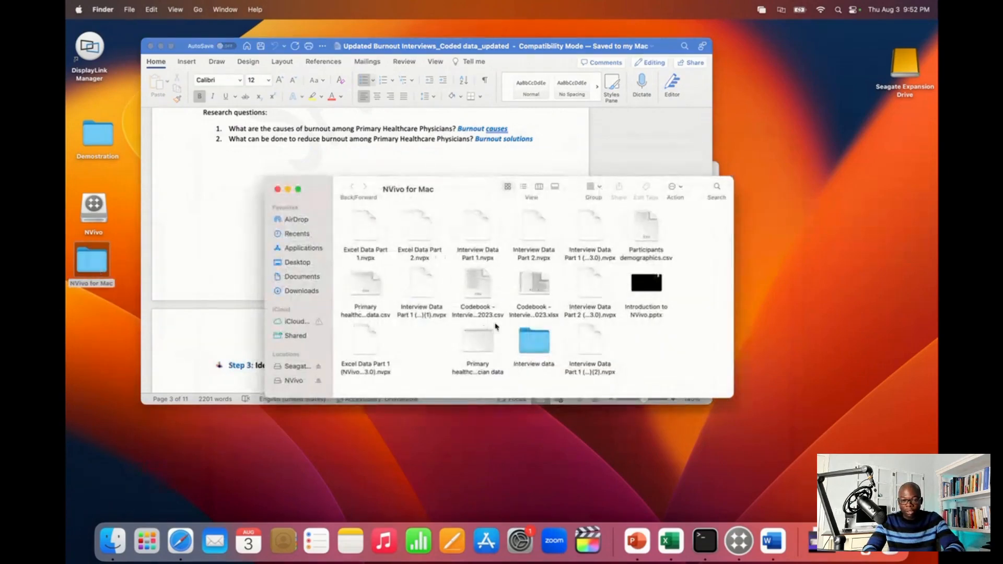
double_click(659, 252)
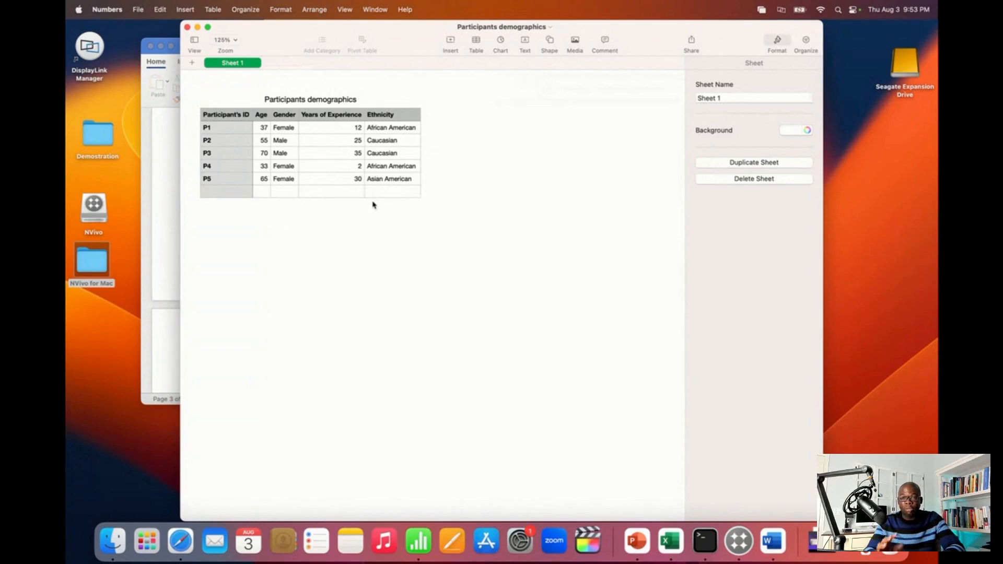
click(167, 190)
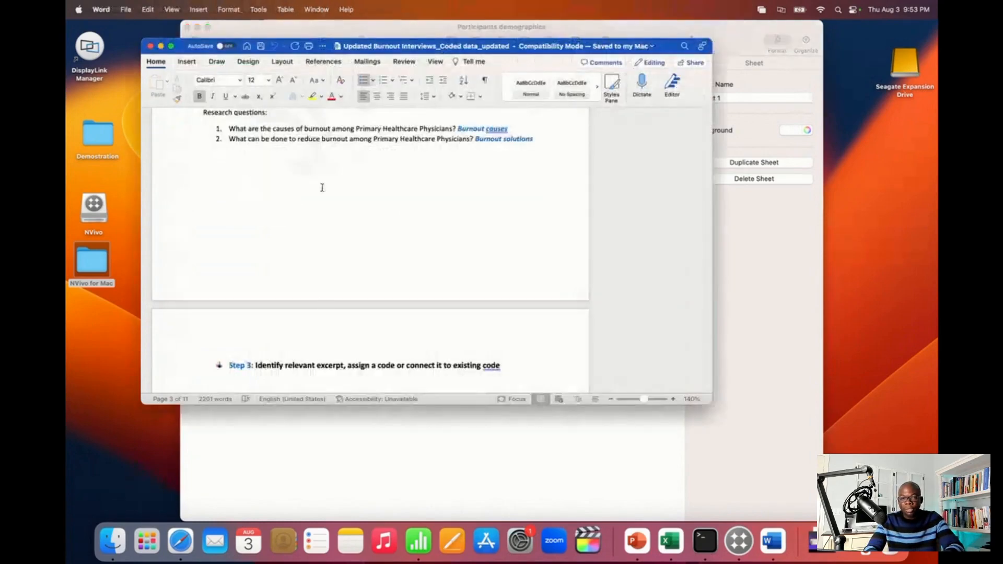
click(404, 422)
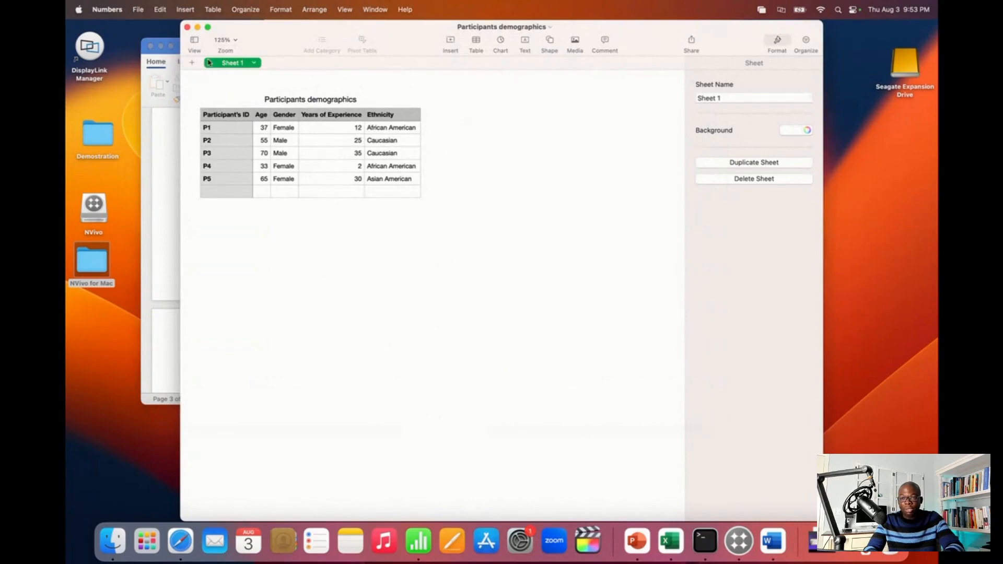
click(188, 27)
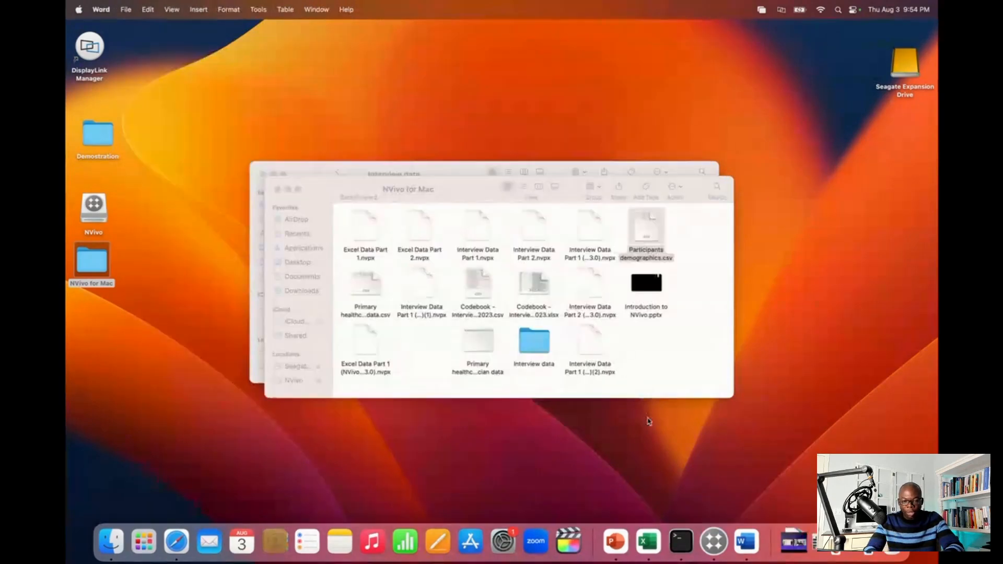
Switch to NVivo and start a new project with the file name Project 5
click(714, 541)
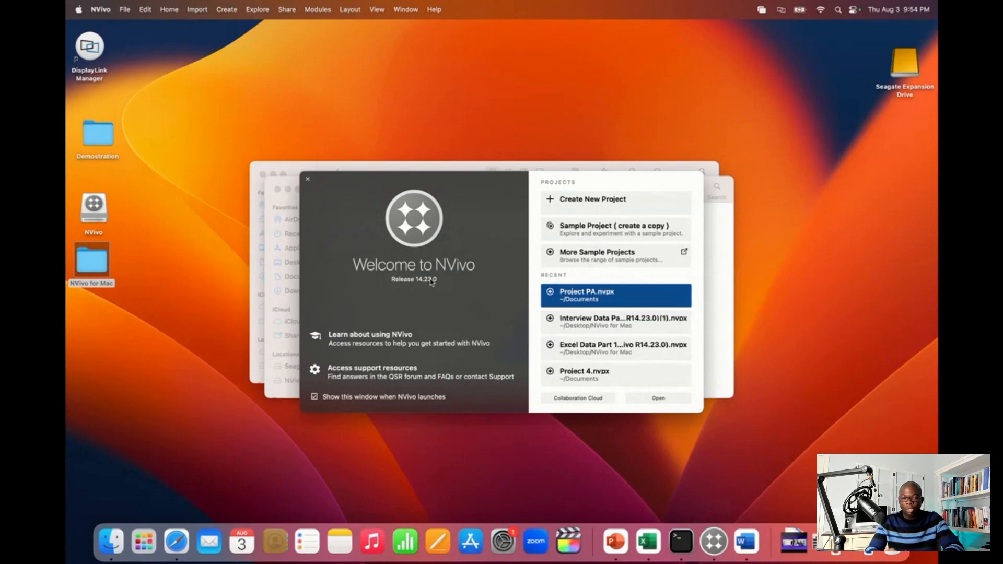
click(575, 215)
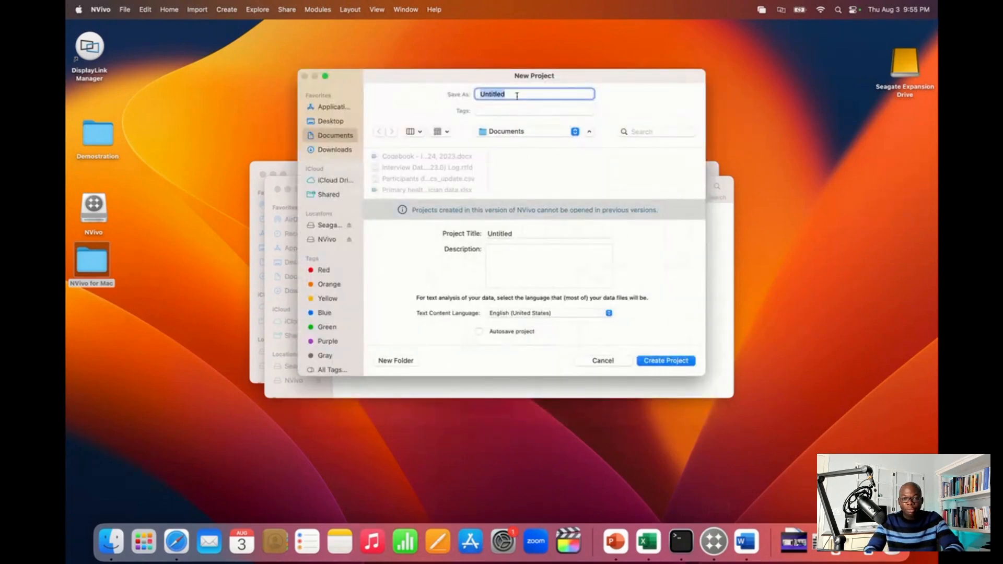
drag(517, 96, 480, 93)
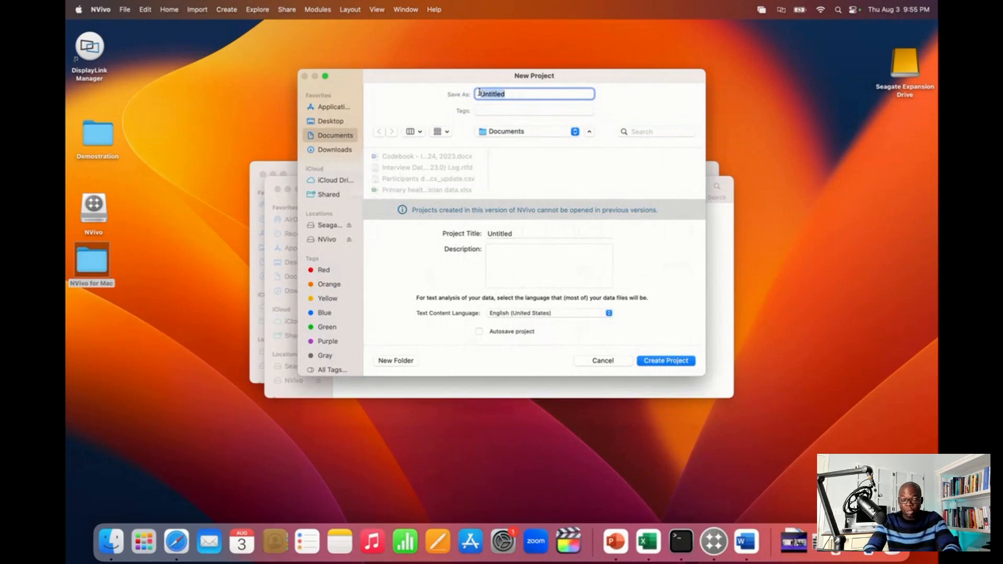
key(Right)
key(BackSpace)
key(BackSpace)
key(BackSpace)
key(BackSpace)
key(BackSpace)
key(BackSpace)
key(BackSpace)
key(BackSpace)
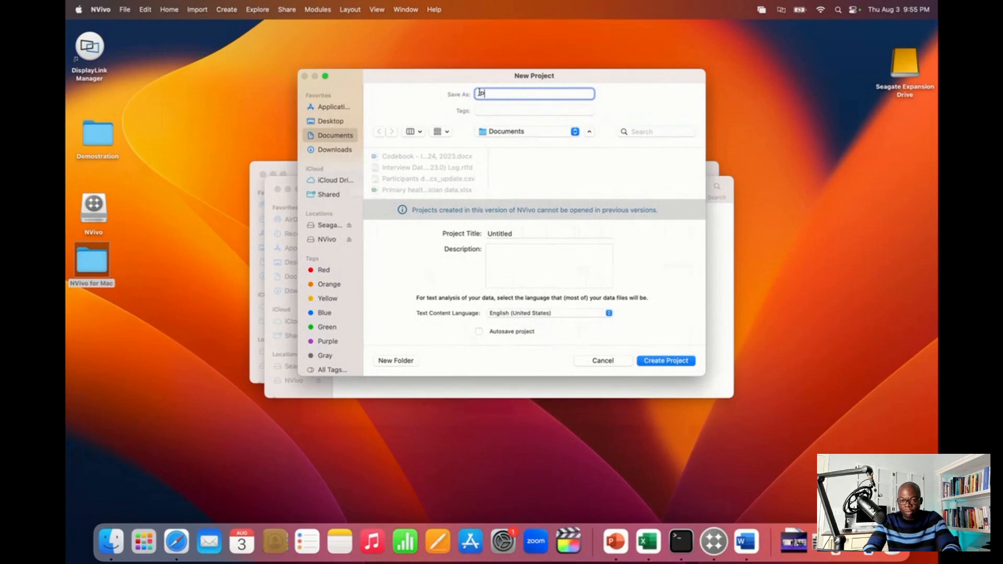
text(Project 5)
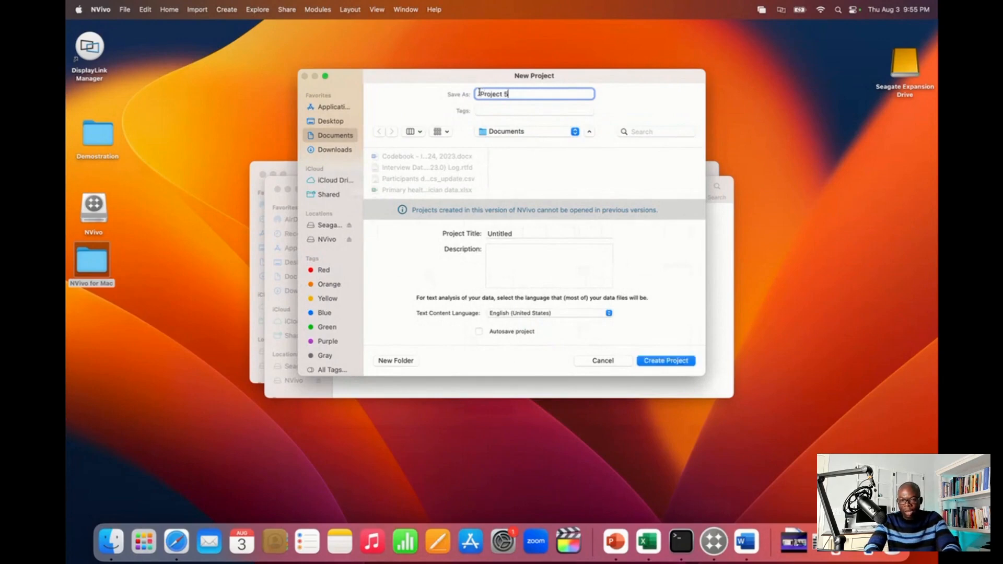
Copy the file name Project 5 into the project title
drag(510, 94, 471, 94)
key(super+c)
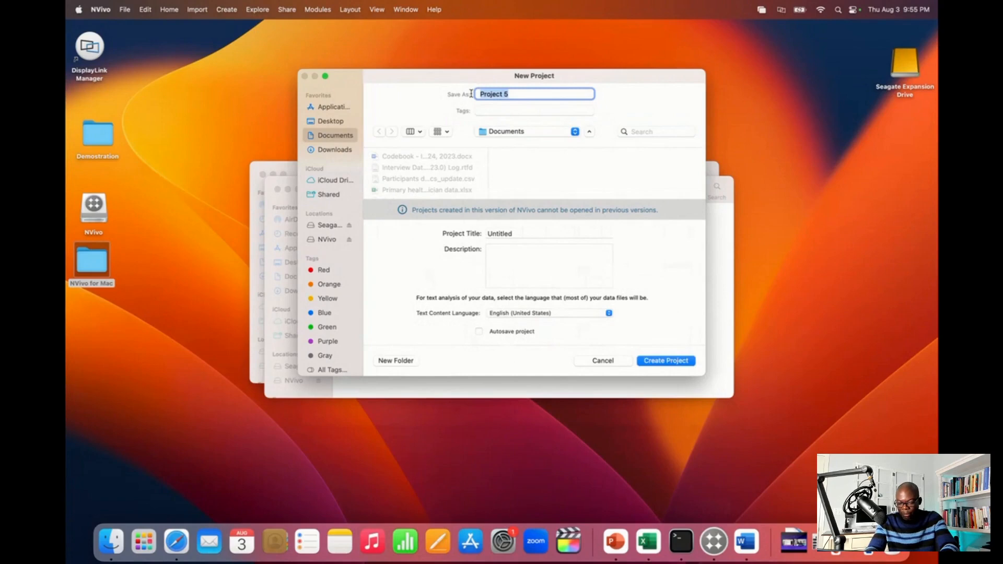
click(515, 232)
drag(515, 230, 479, 233)
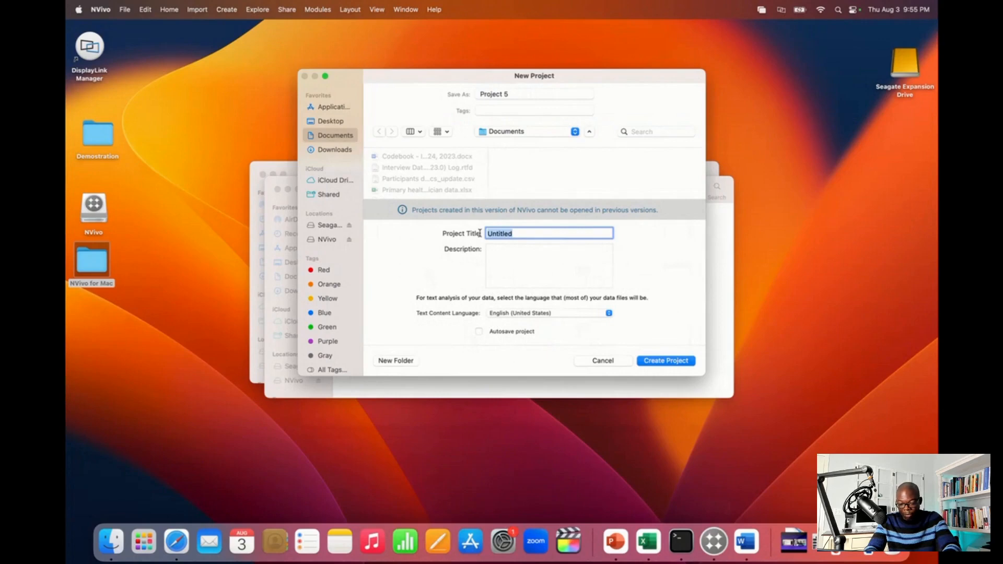
key(super+v)
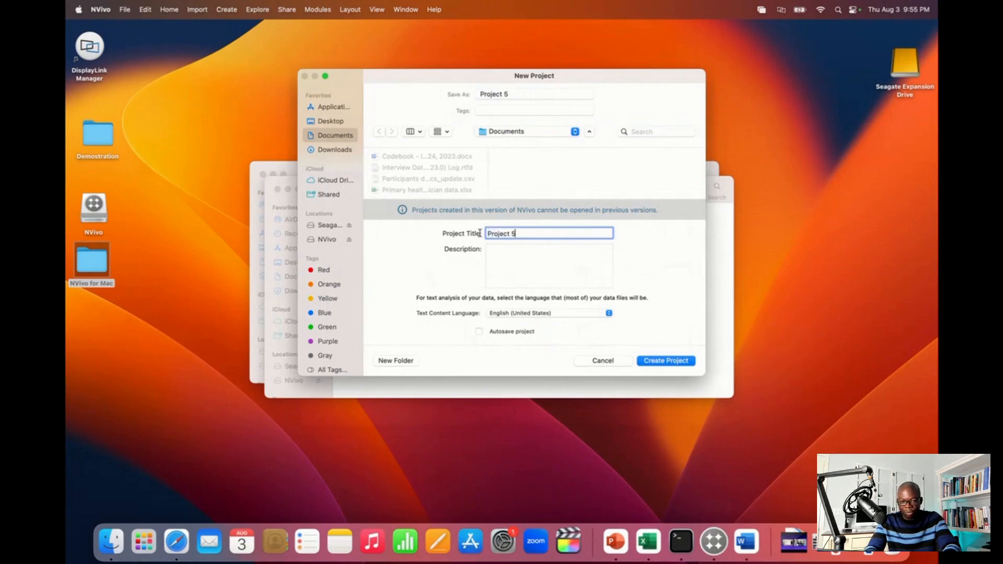
Enable autosave for the new project and create it
click(511, 253)
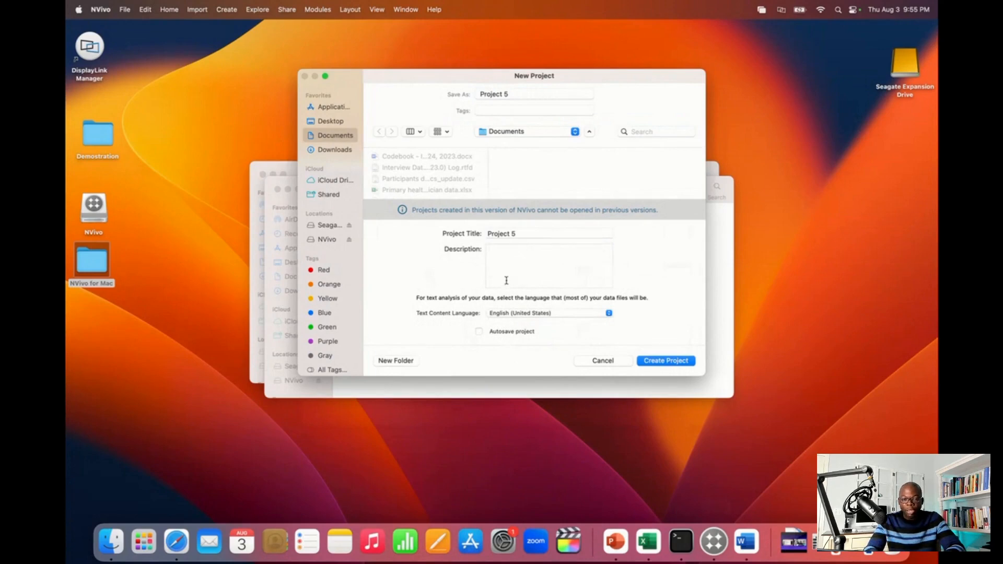
click(479, 332)
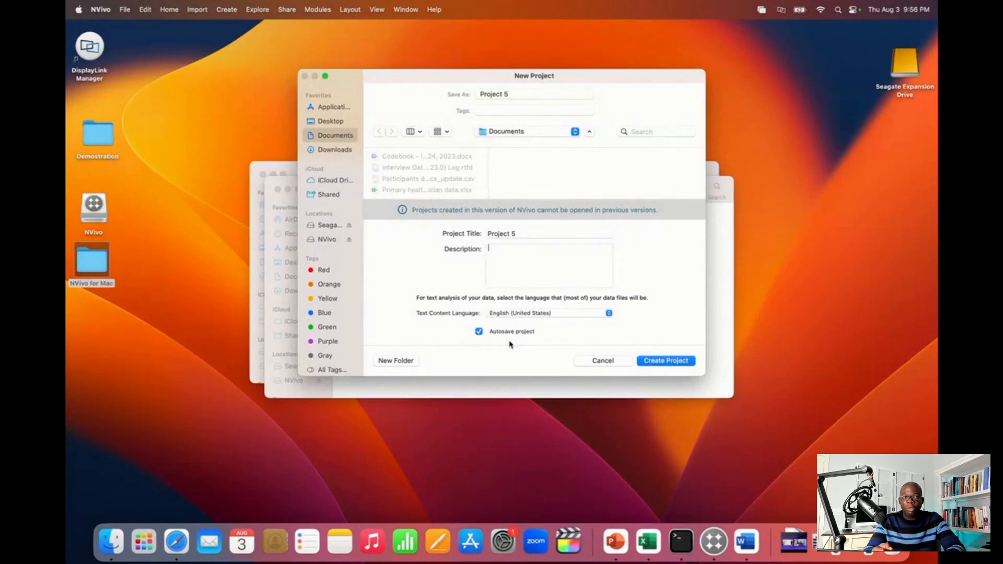
click(664, 366)
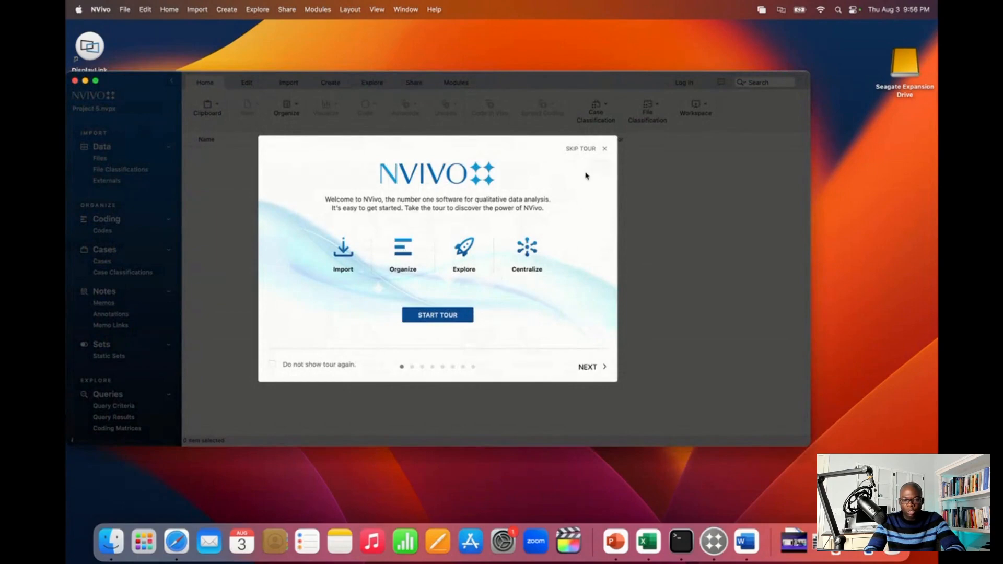
Dismiss the welcome tour and the Files introduction, and expand the project window to full screen
click(605, 150)
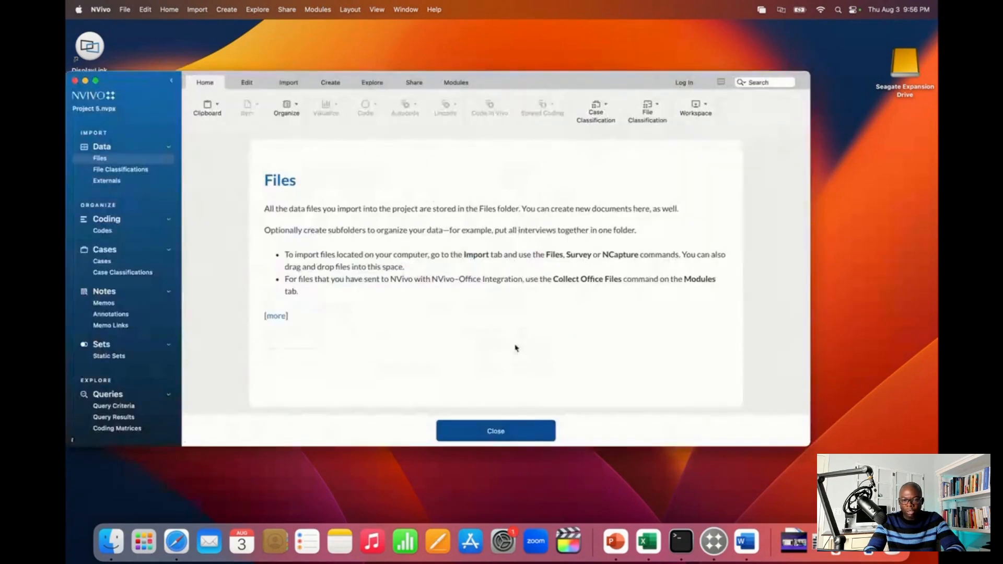
click(516, 439)
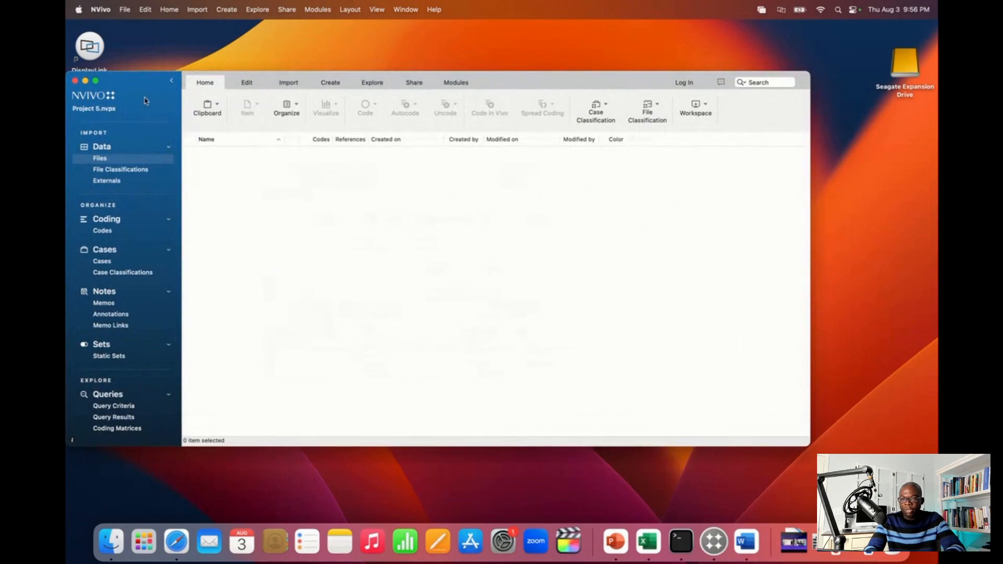
click(95, 80)
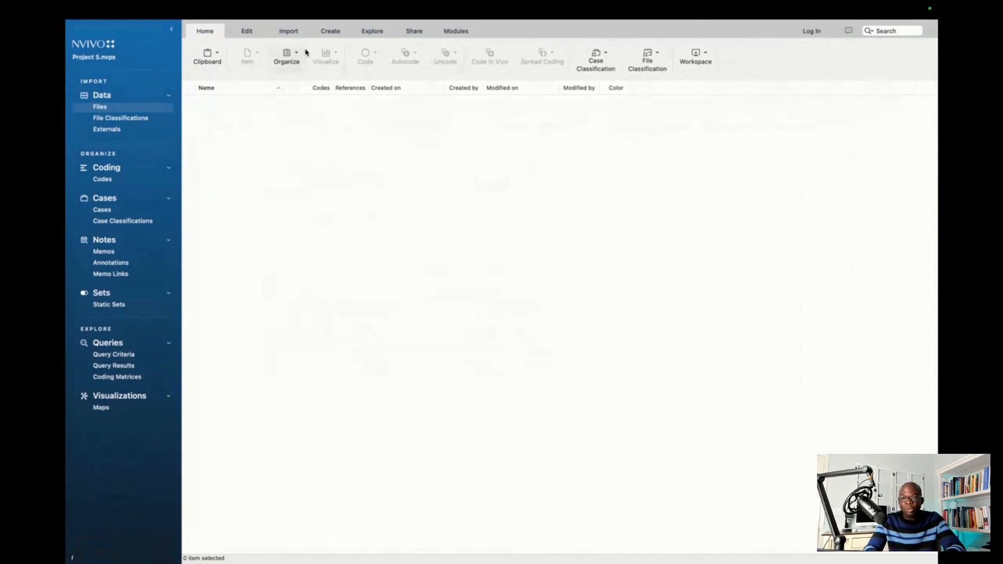
Import the documents P1.docx through P5.docx from the Interview data folder into the project's files
click(289, 31)
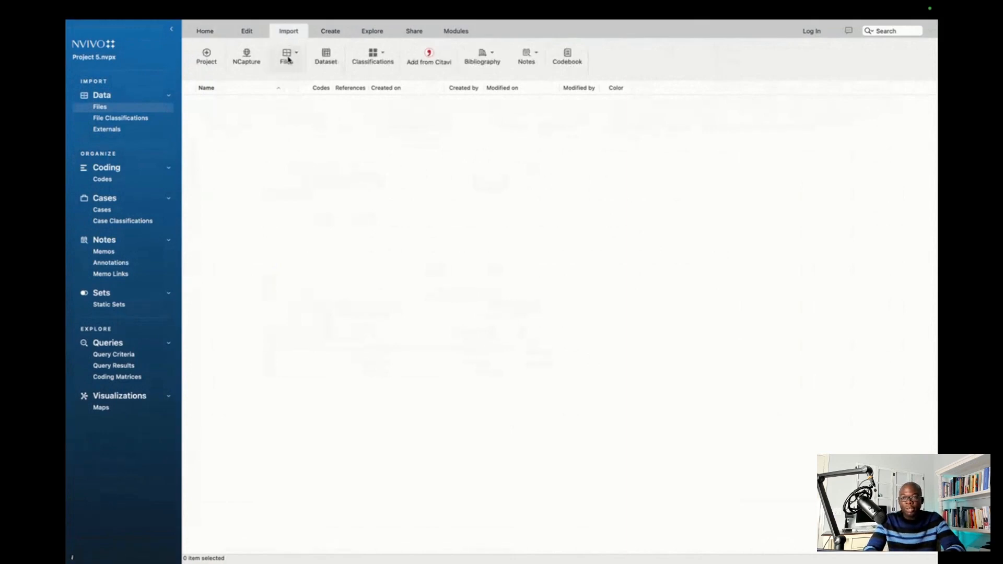
click(289, 59)
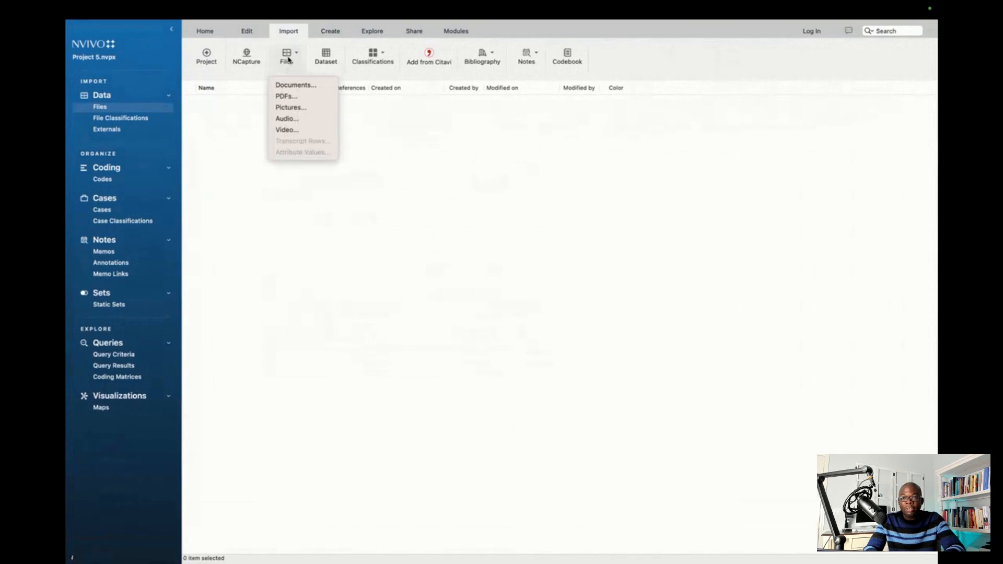
click(295, 85)
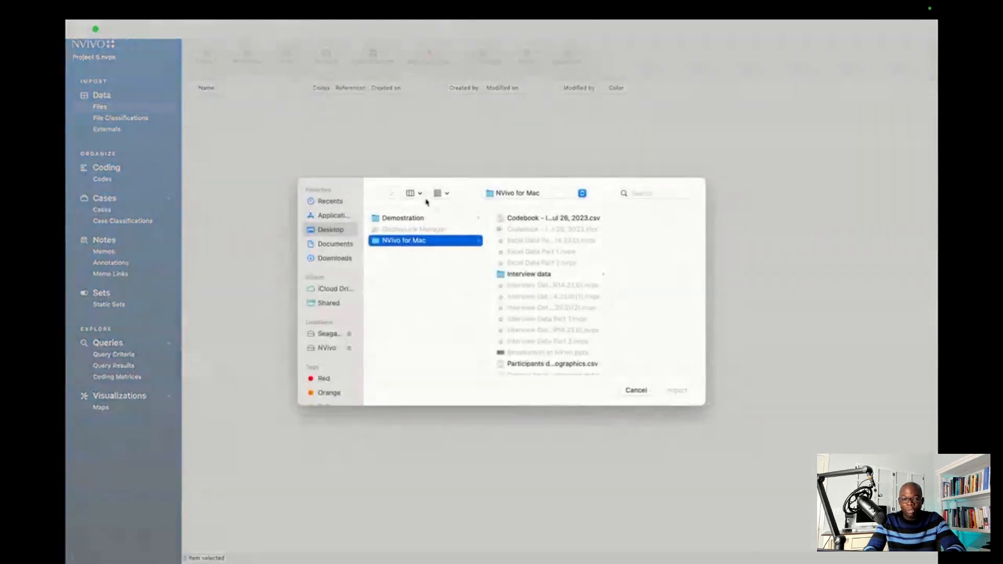
click(537, 276)
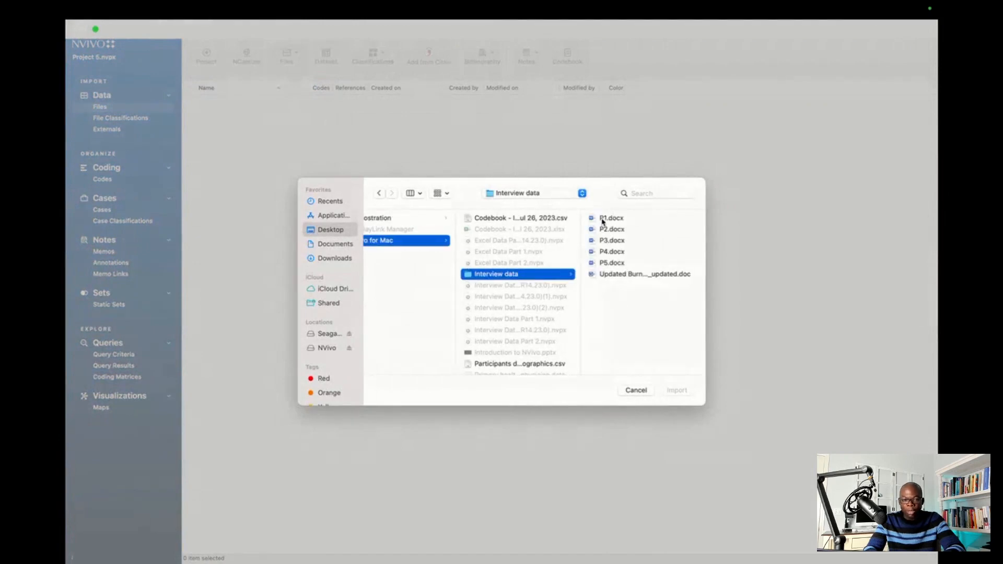
scroll(604, 223, right, 3)
click(520, 219)
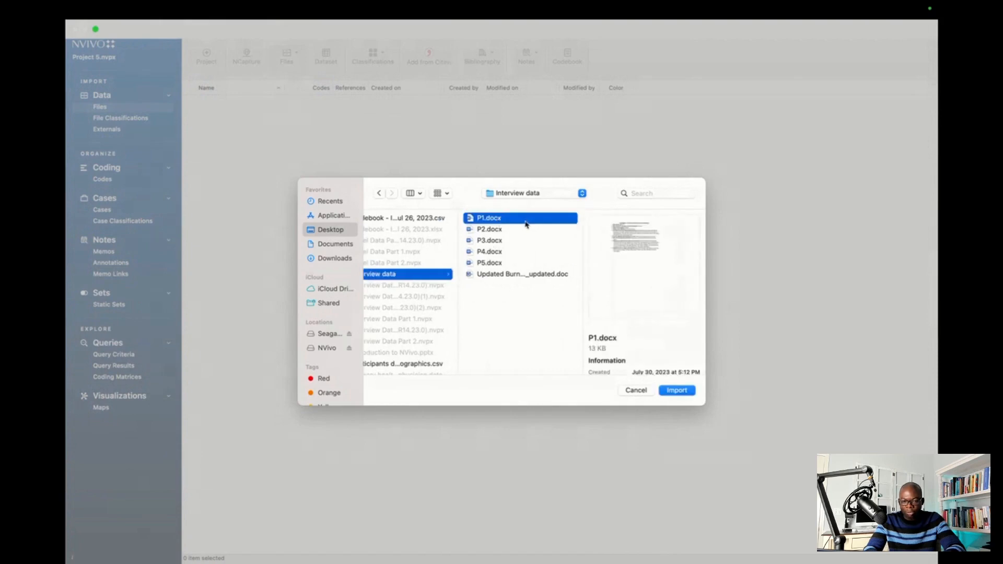
shift+click(522, 231)
shift+click(520, 240)
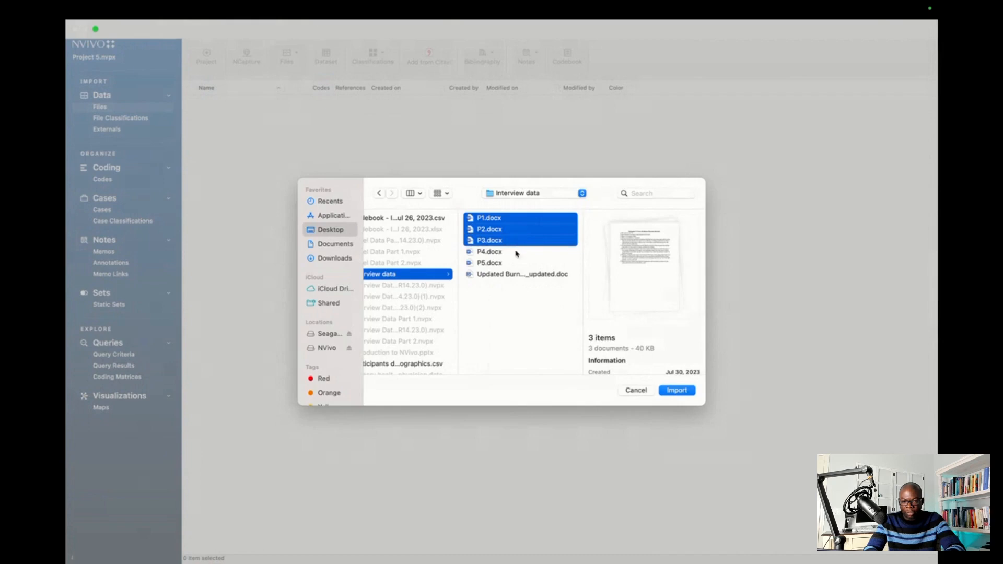
shift+click(515, 252)
shift+click(513, 262)
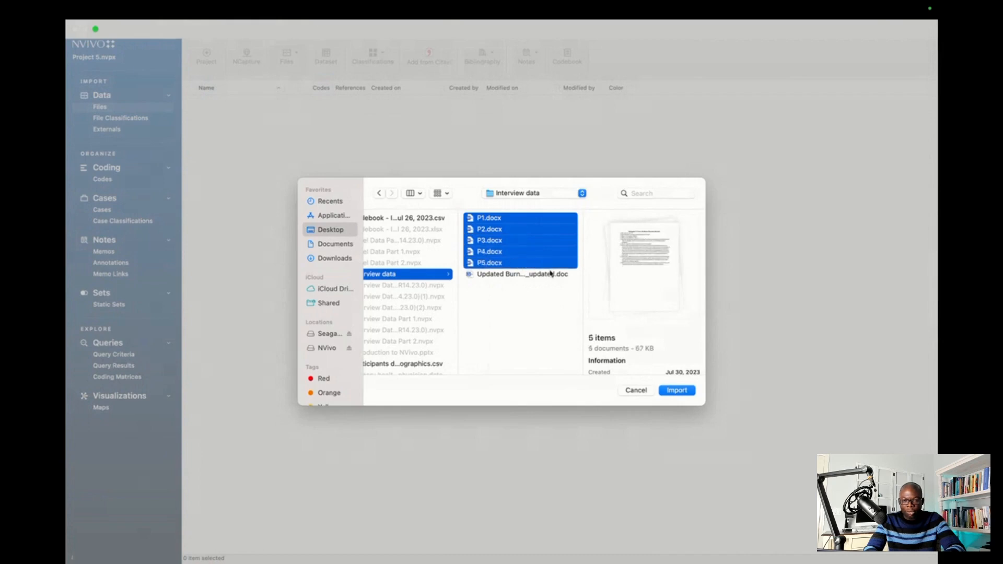
click(672, 392)
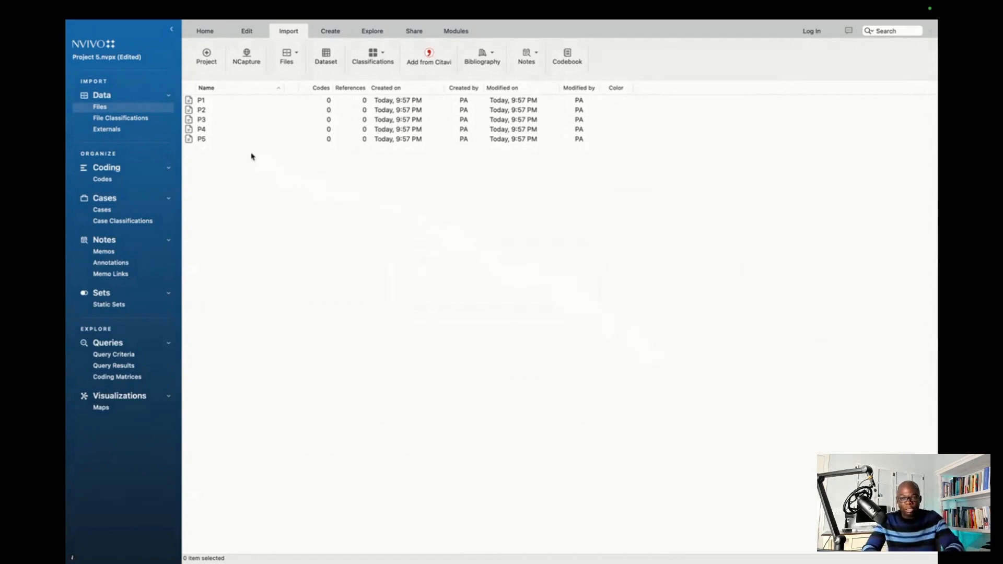
Create cases from the five files P1 through P5 and open the list of cases
click(222, 105)
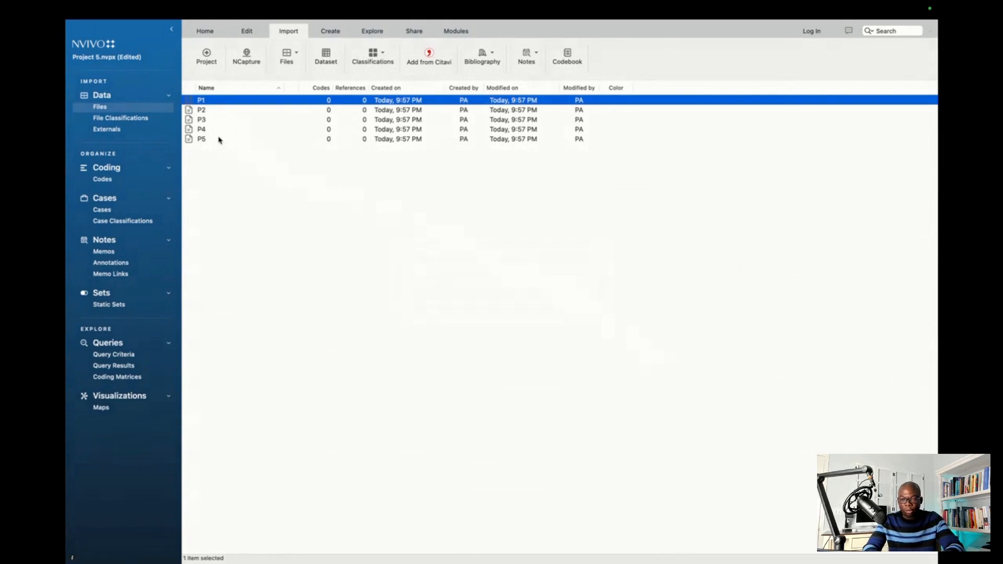
shift+click(218, 113)
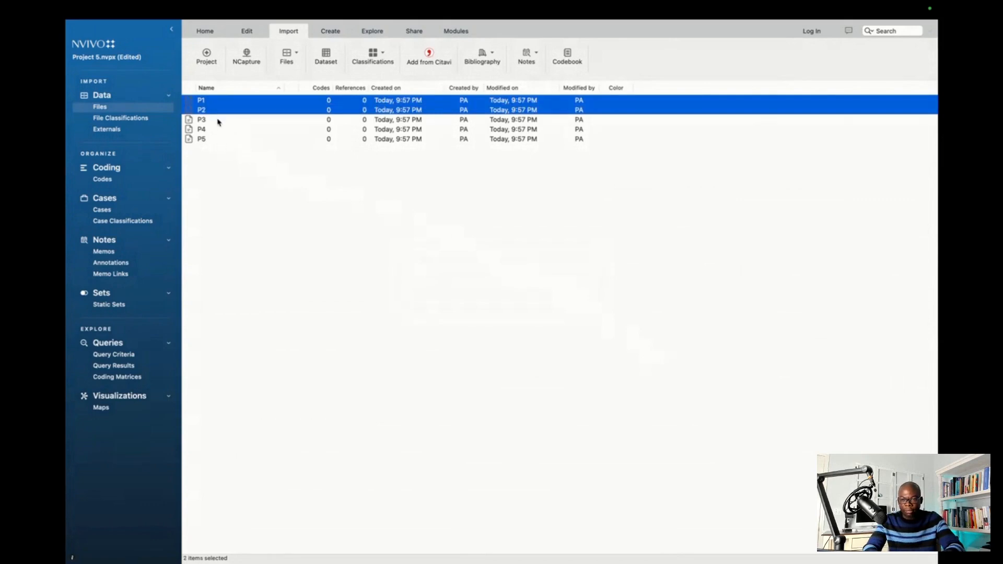
shift+click(217, 139)
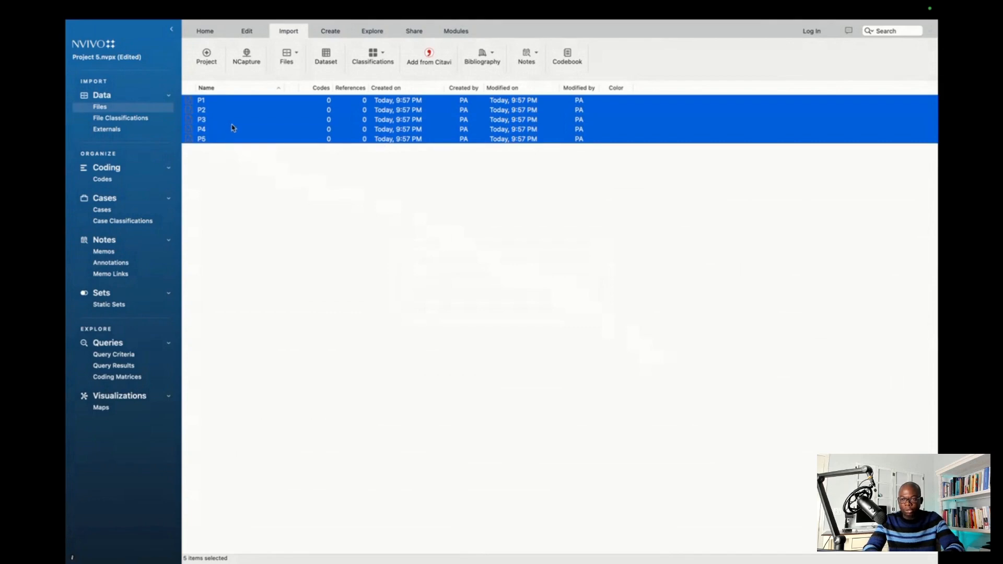
right_click(233, 128)
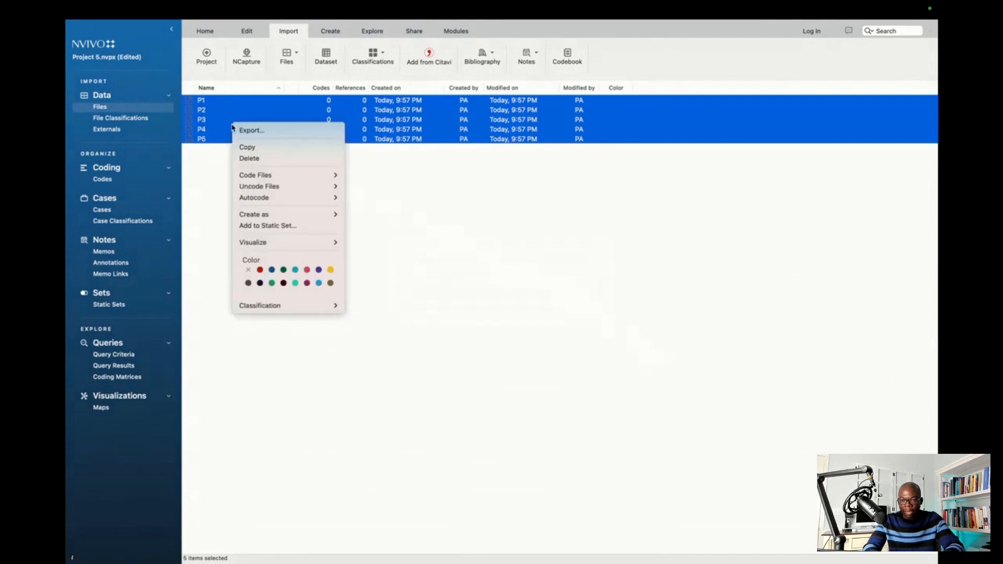
mouse_move(265, 215)
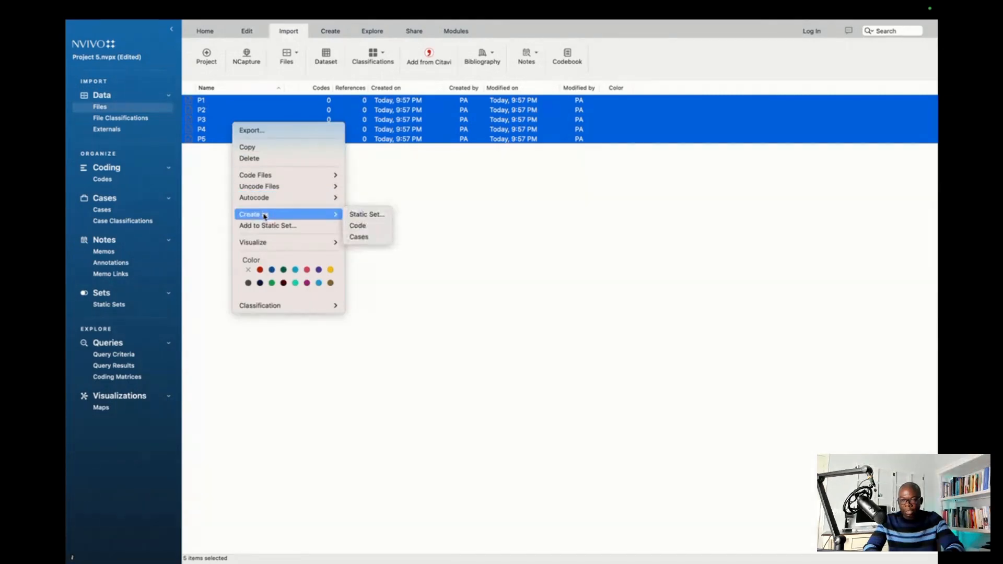
click(364, 238)
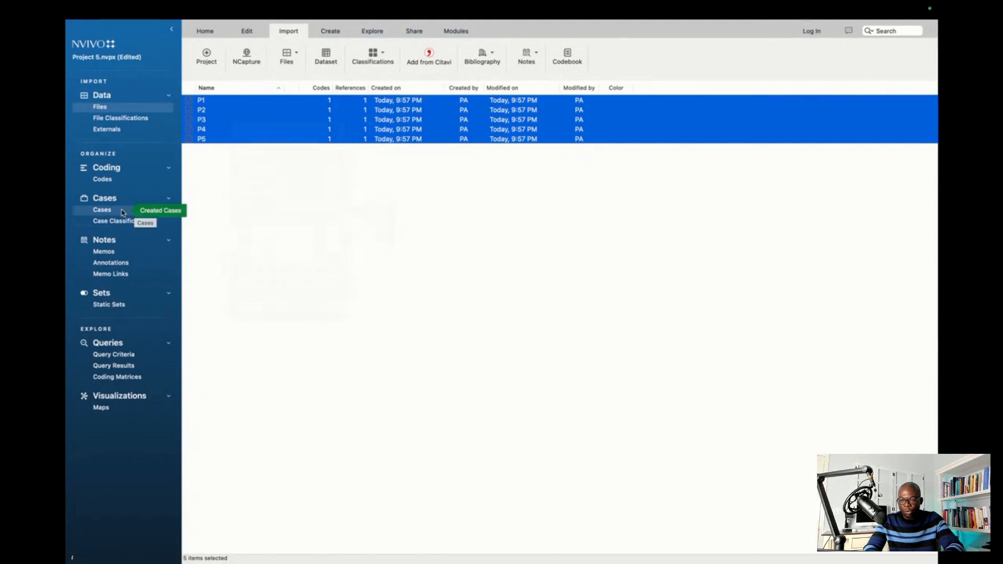
click(102, 210)
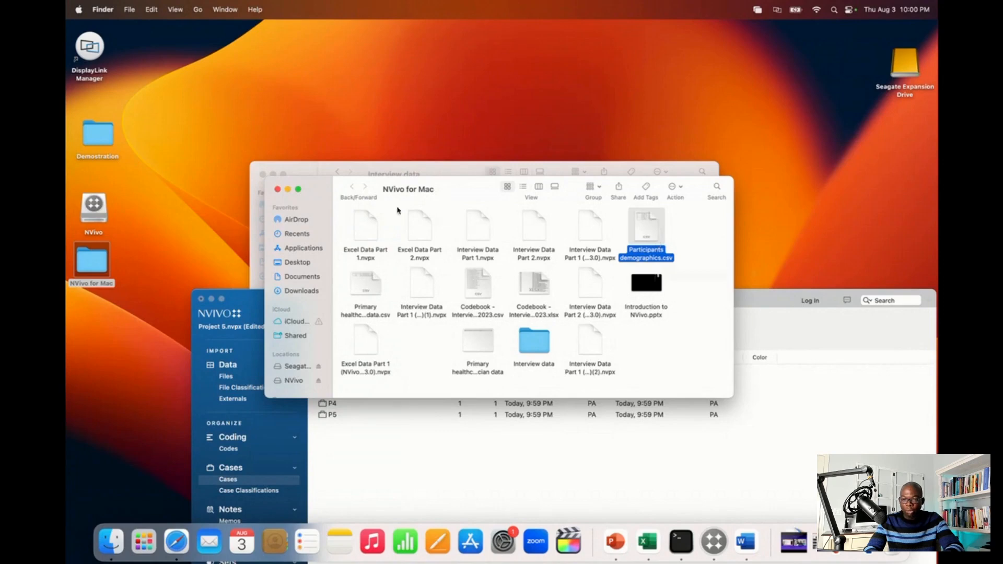
Bring the NVivo project window in front of the Finder windows and move it to the upper part of the desktop
click(261, 211)
click(244, 300)
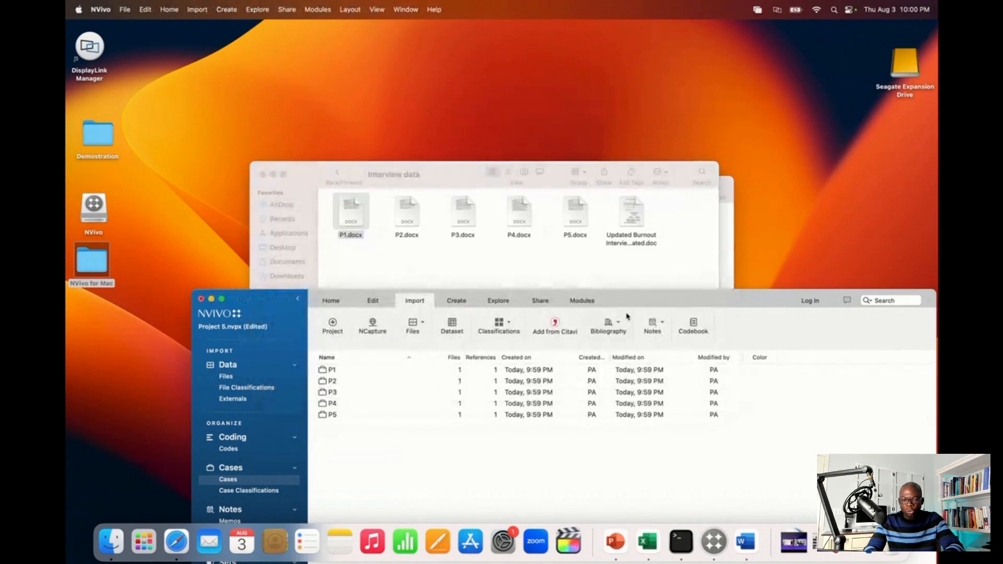
drag(715, 304, 603, 53)
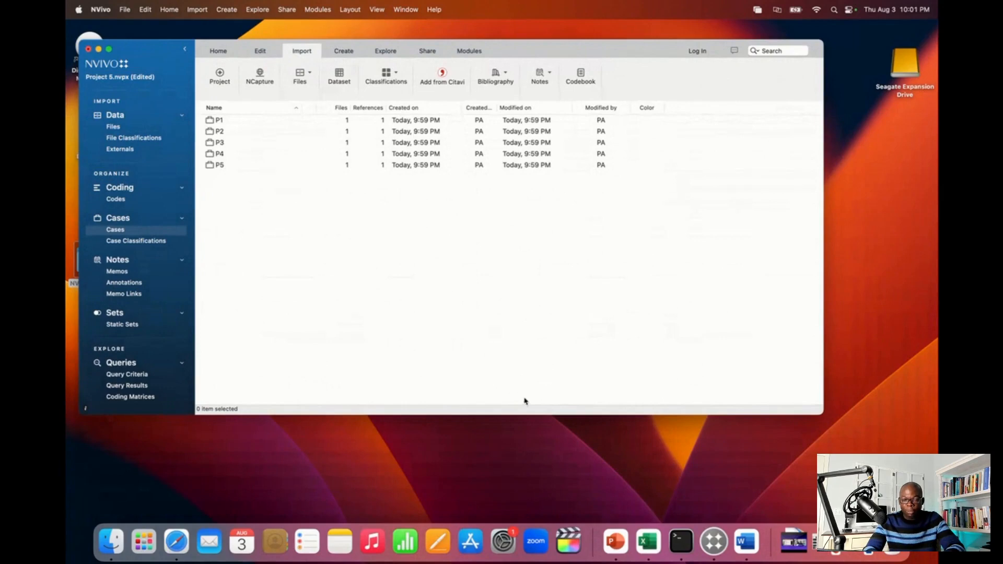
click(746, 542)
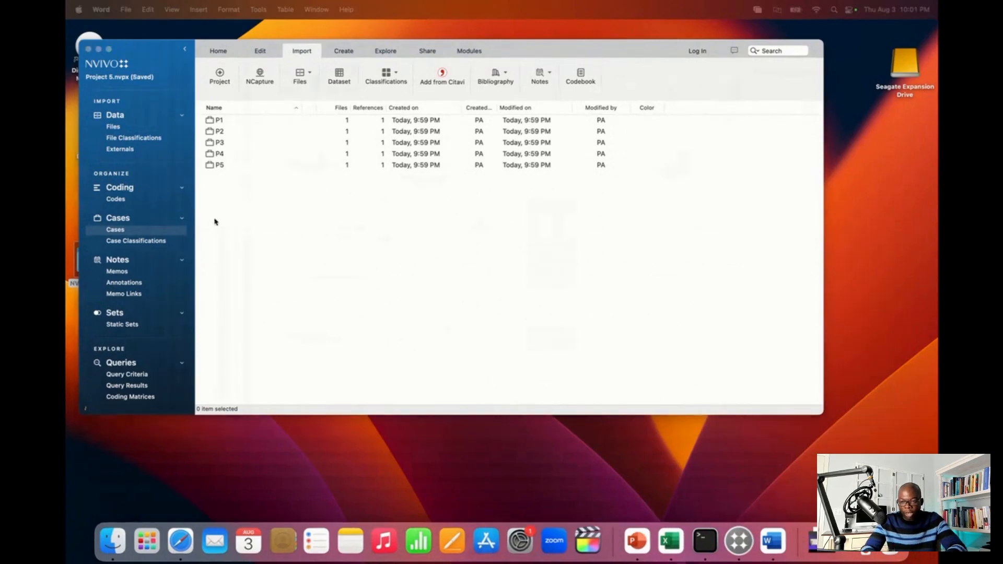
Dismiss the Case classifications introduction and create a new case classification named Participants
click(161, 244)
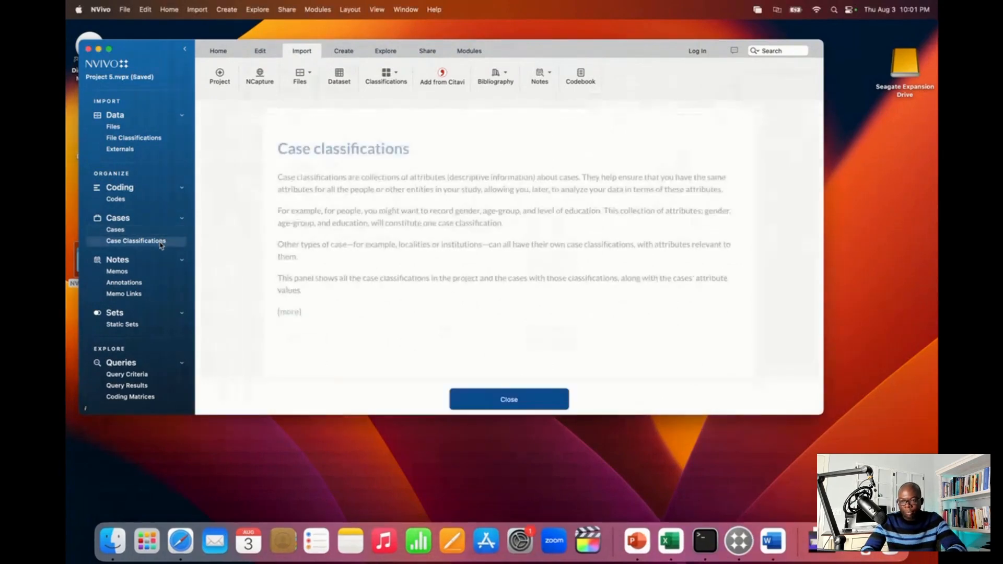
click(481, 397)
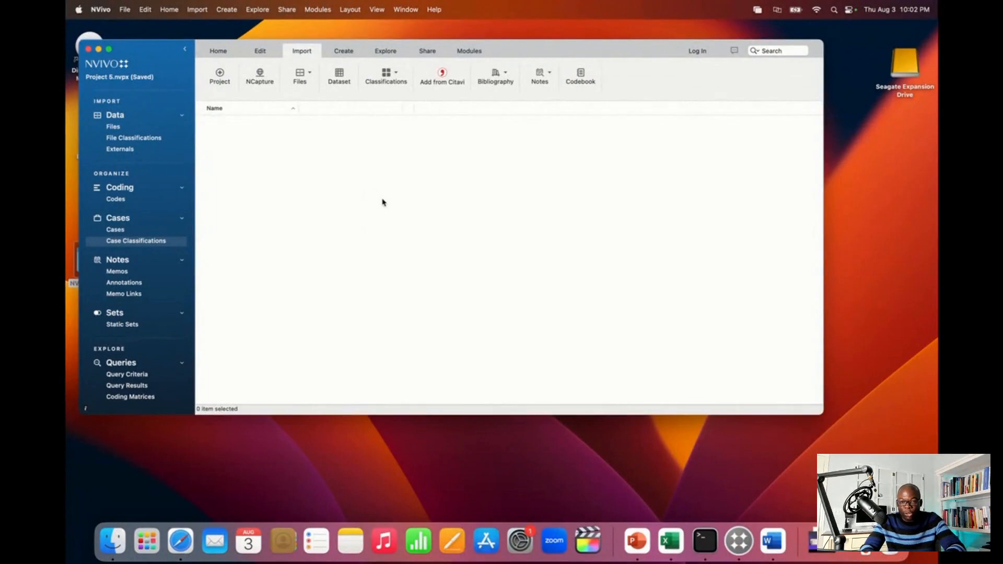
right_click(383, 200)
click(382, 201)
right_click(383, 200)
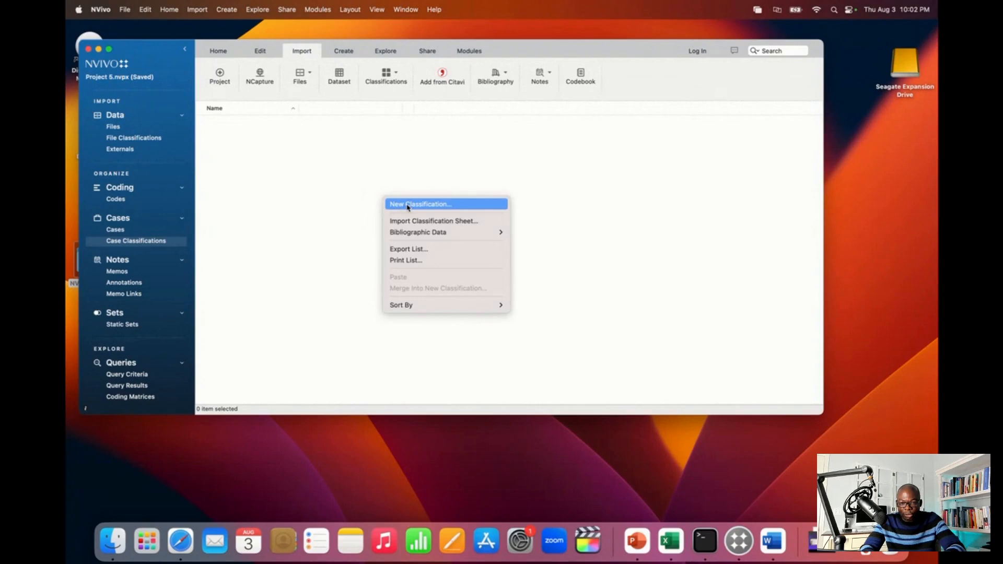
click(408, 205)
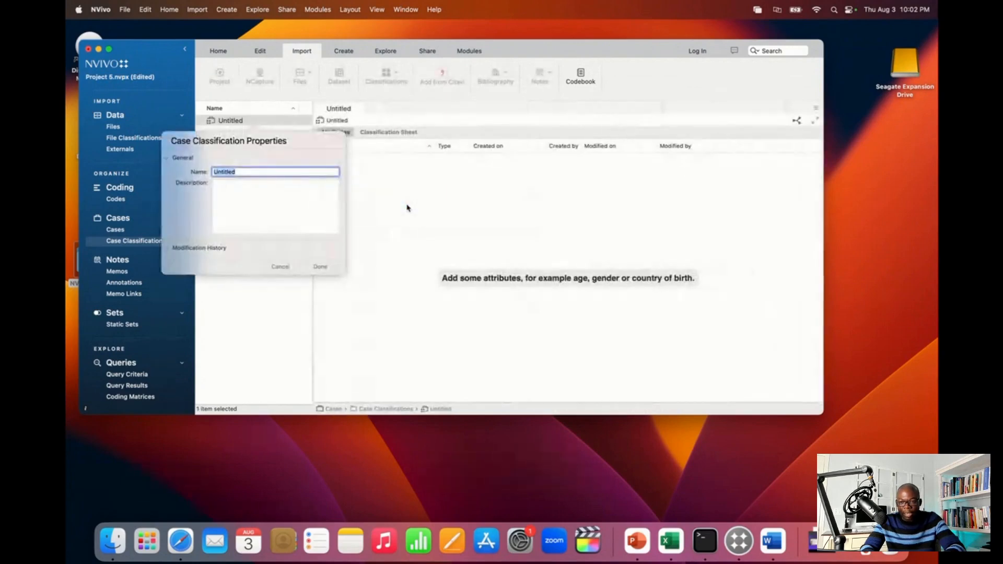
text(Par)
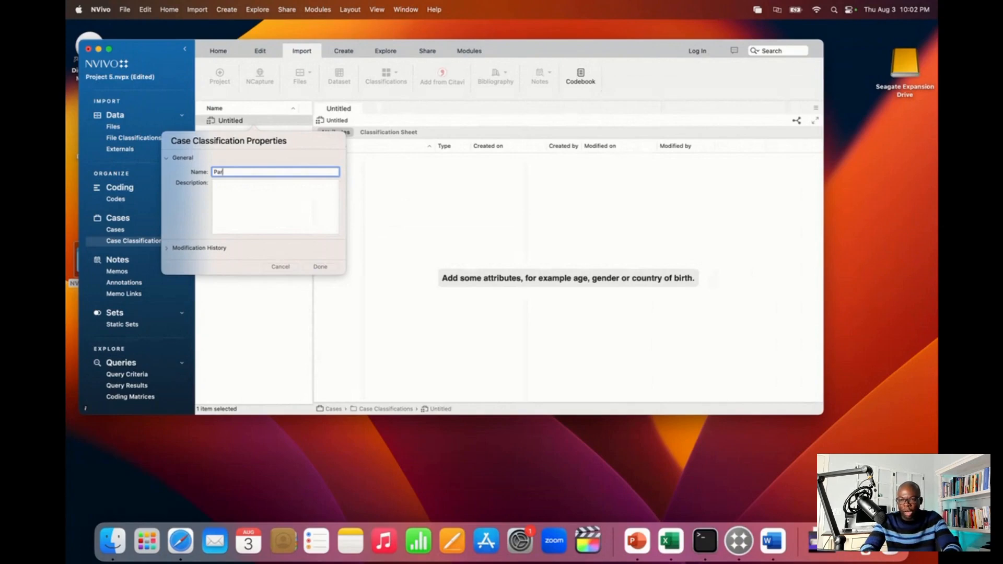
text(ticipants)
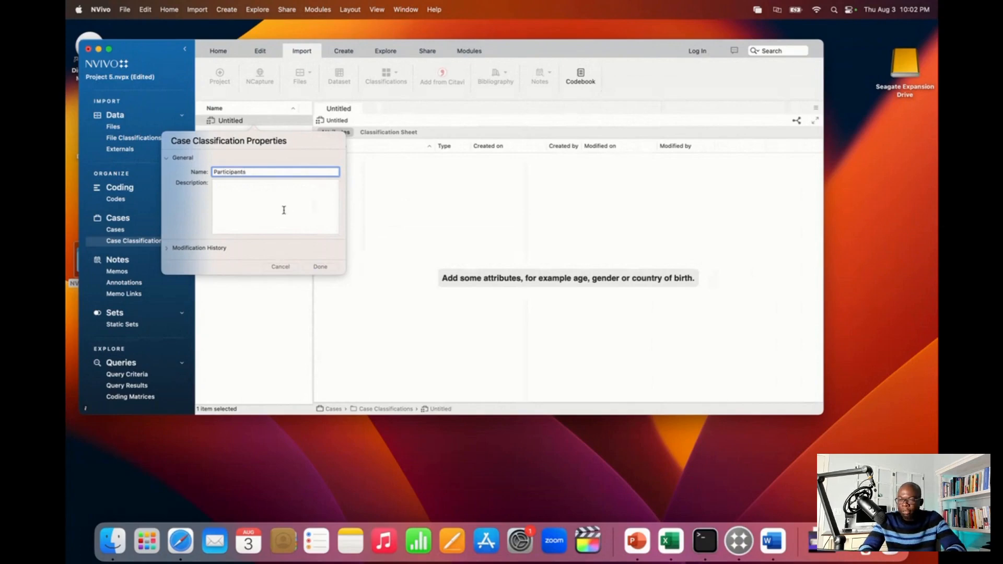
click(280, 208)
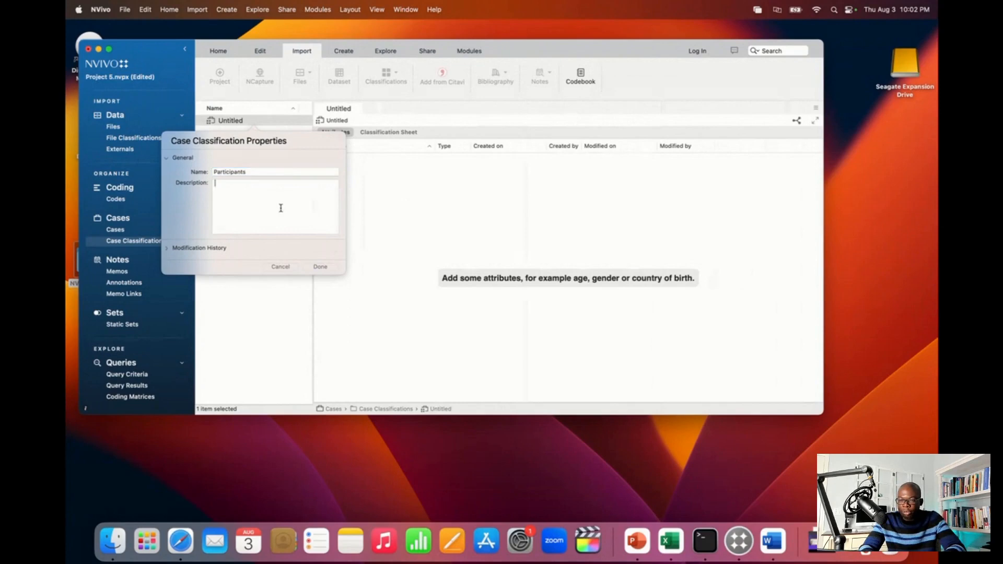
click(321, 268)
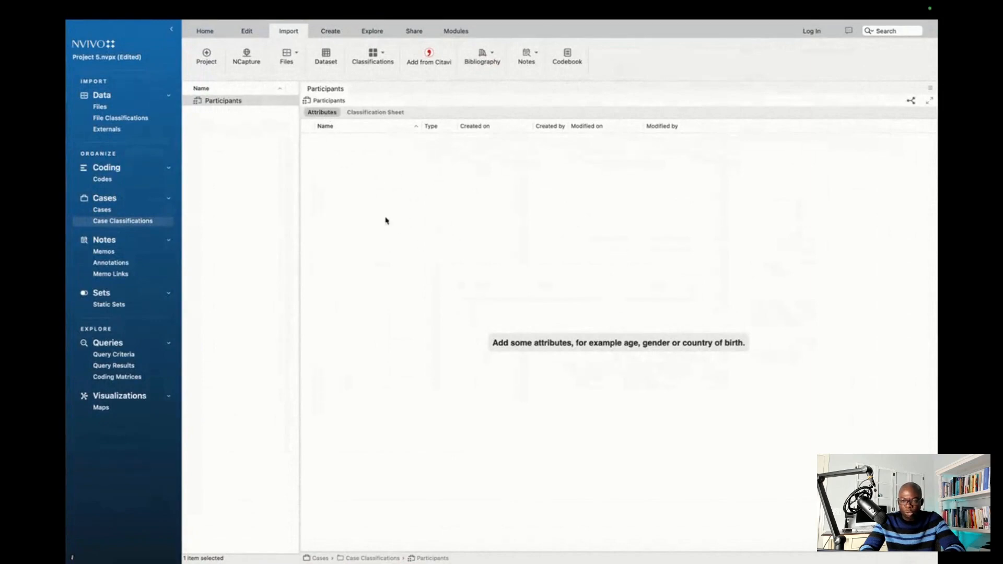
Add a new attribute named Age to the Participants classification and set its type to Integer
click(376, 113)
click(324, 114)
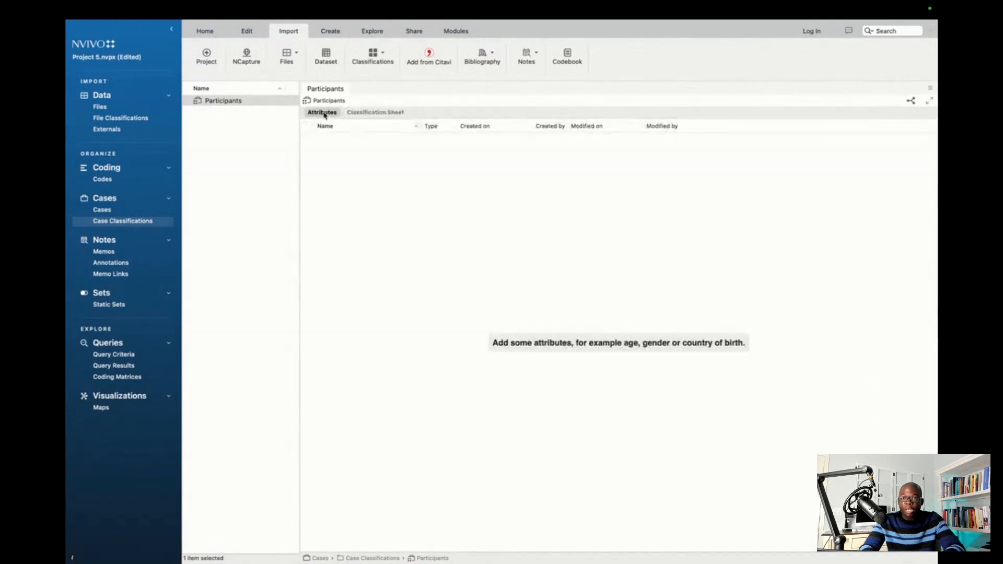
right_click(415, 218)
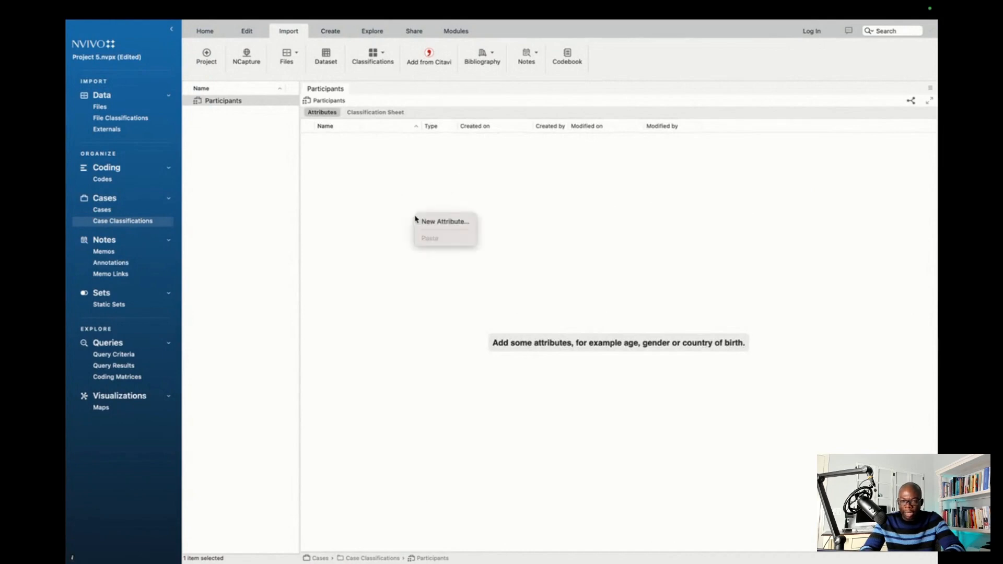
click(438, 222)
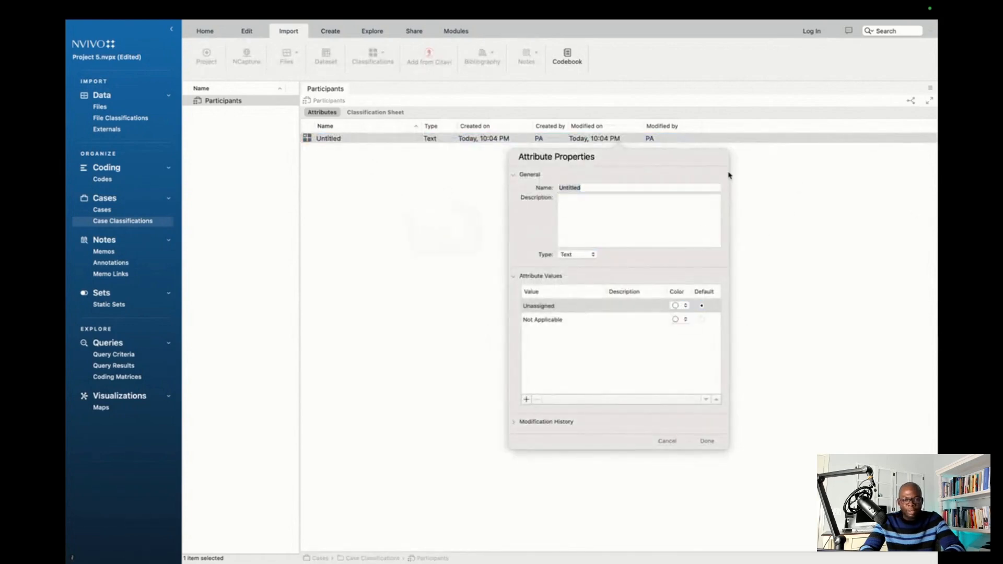
text(Age)
key(Tab)
click(577, 255)
click(588, 265)
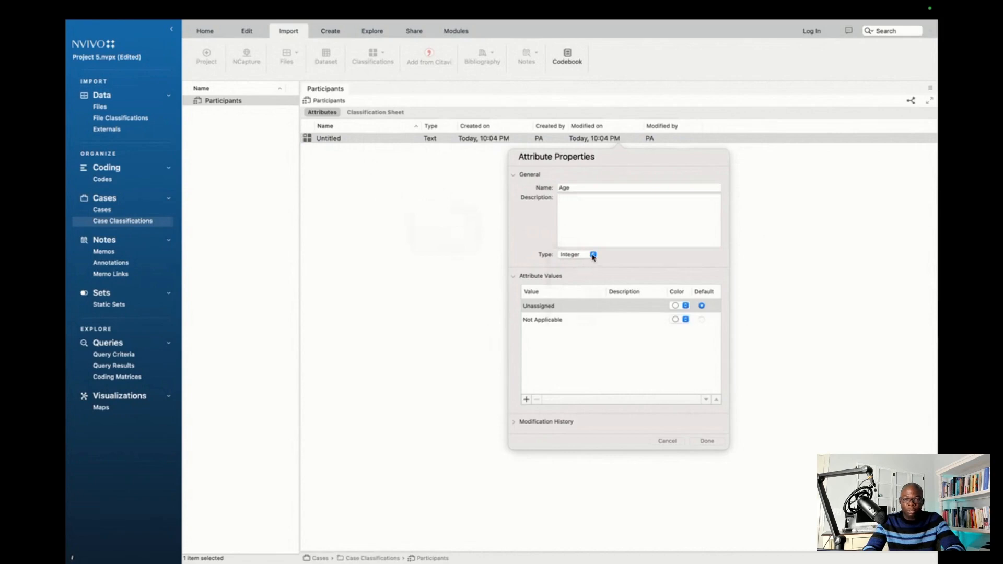
Go through the type options of the Age attribute, settle on Integer, and save the attribute
click(594, 255)
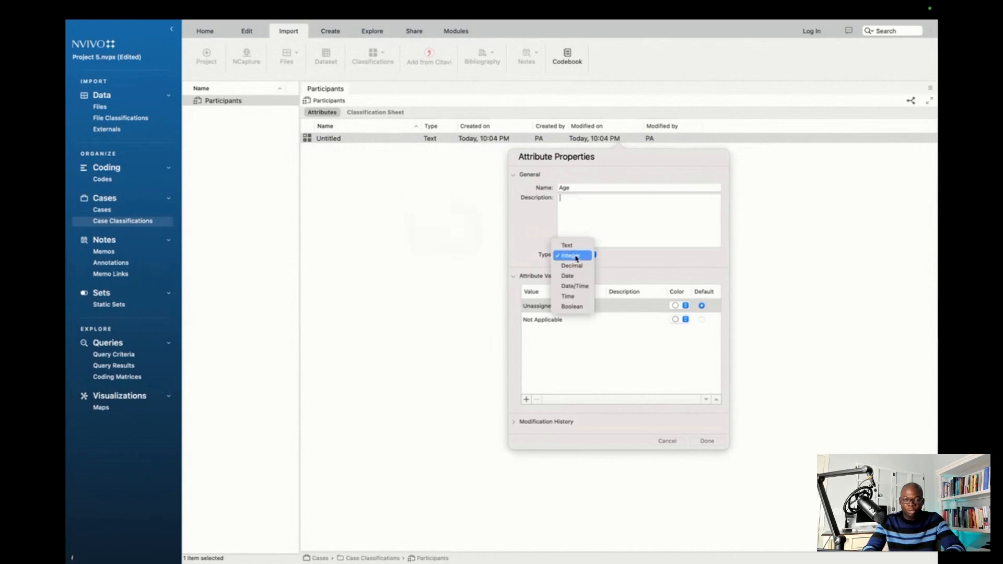
click(577, 258)
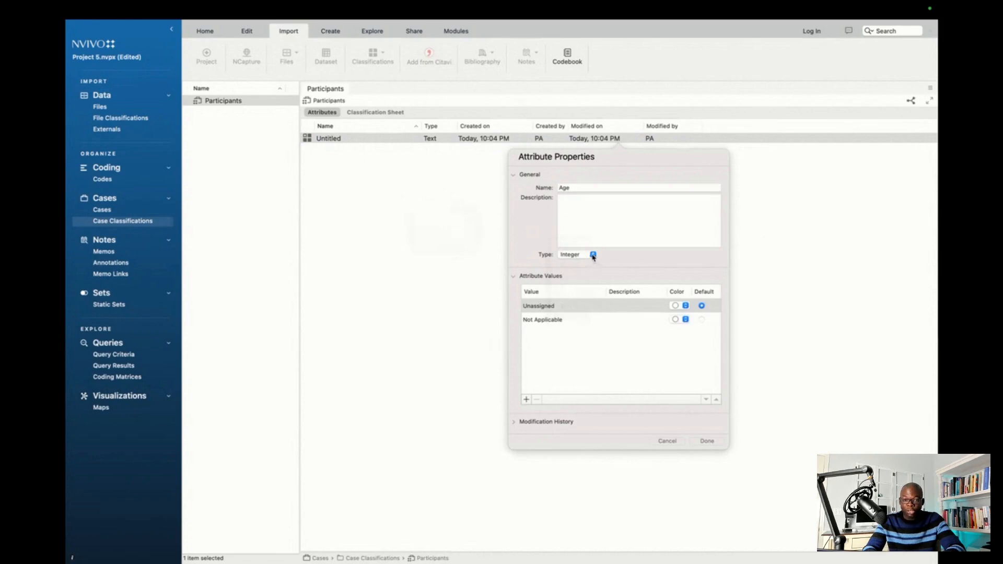
click(594, 256)
click(587, 251)
click(593, 256)
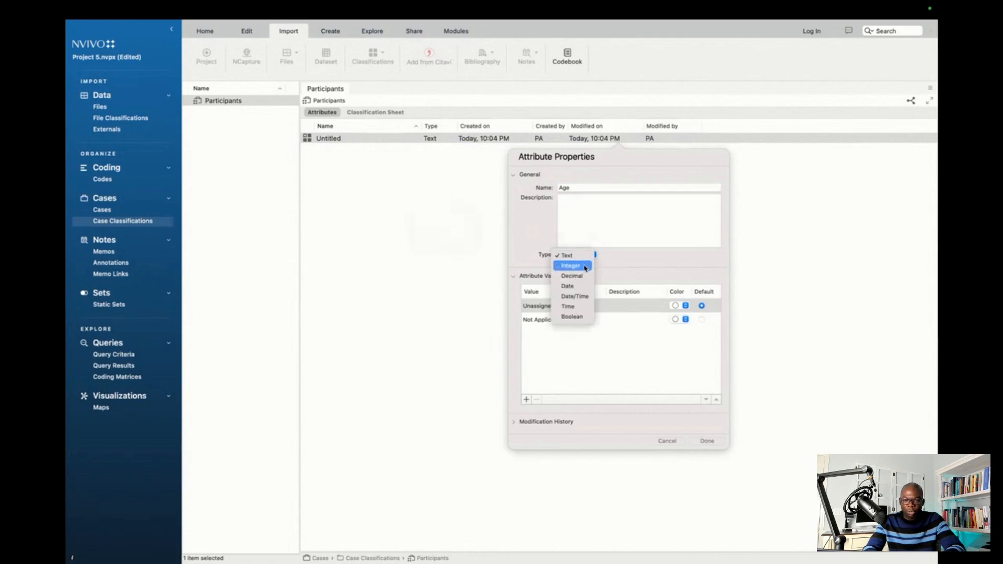
click(585, 266)
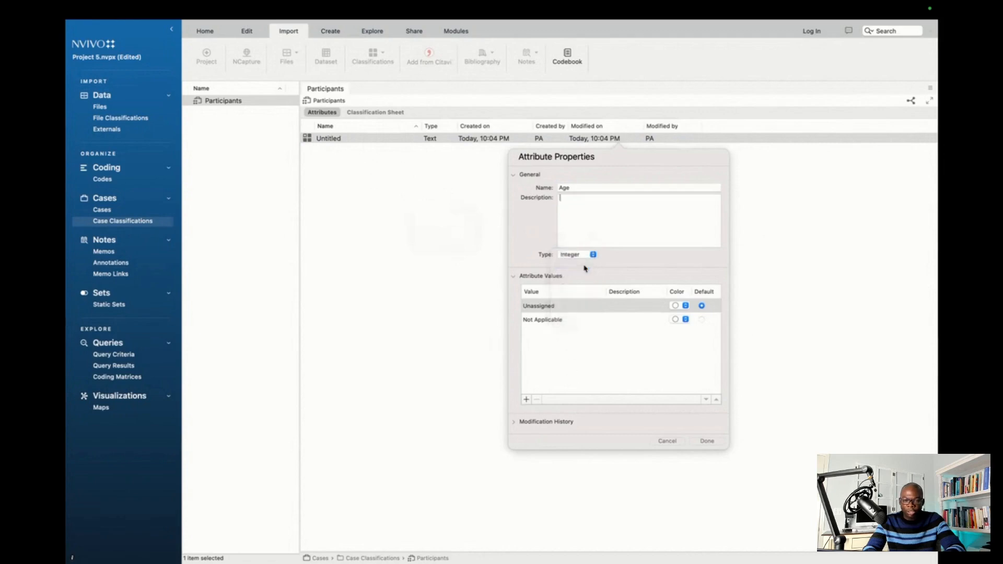
click(706, 442)
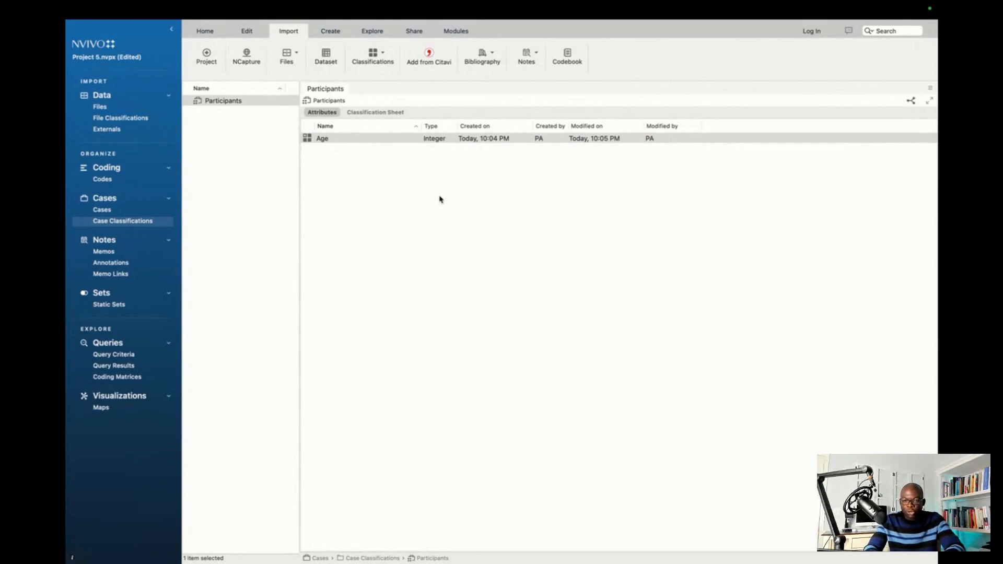
Add a second attribute named Age range to the Participants classification, with Text as its type
right_click(439, 199)
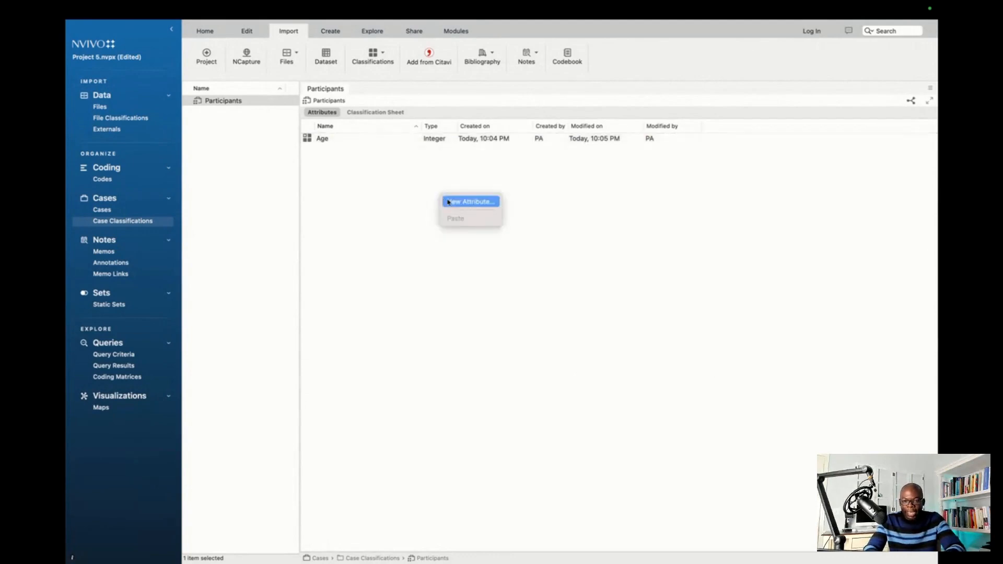
click(454, 202)
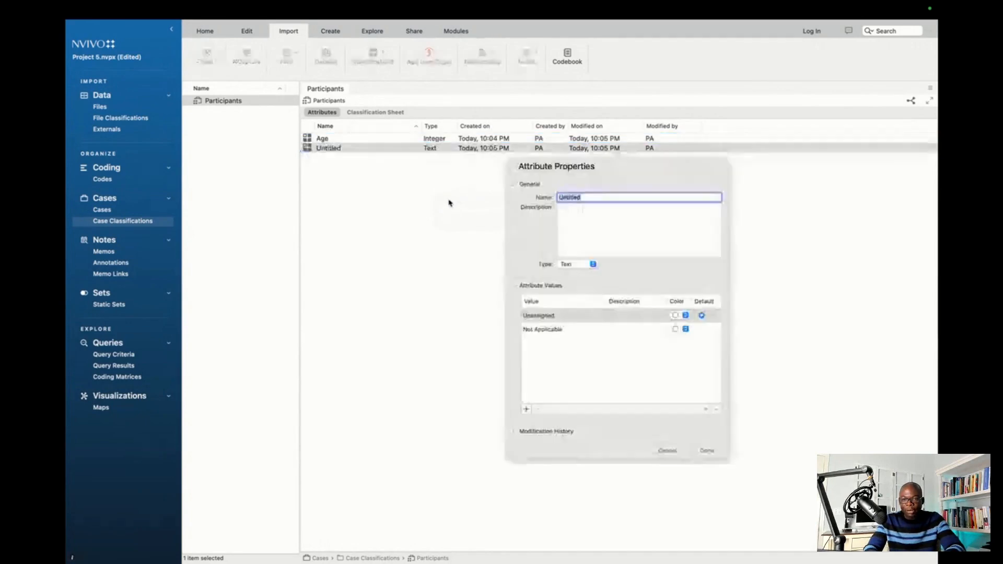
text(Age Ra)
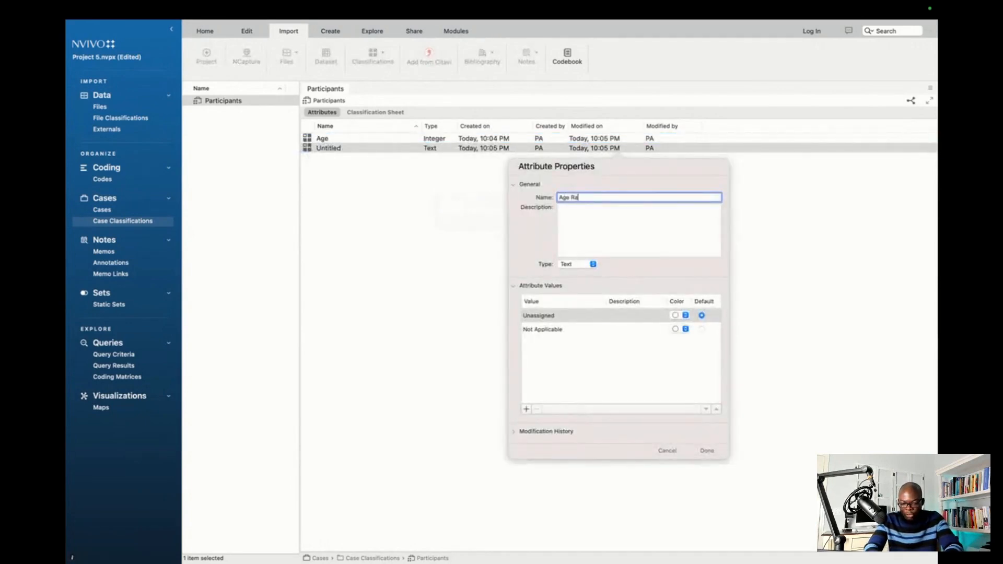
text(nge)
click(574, 219)
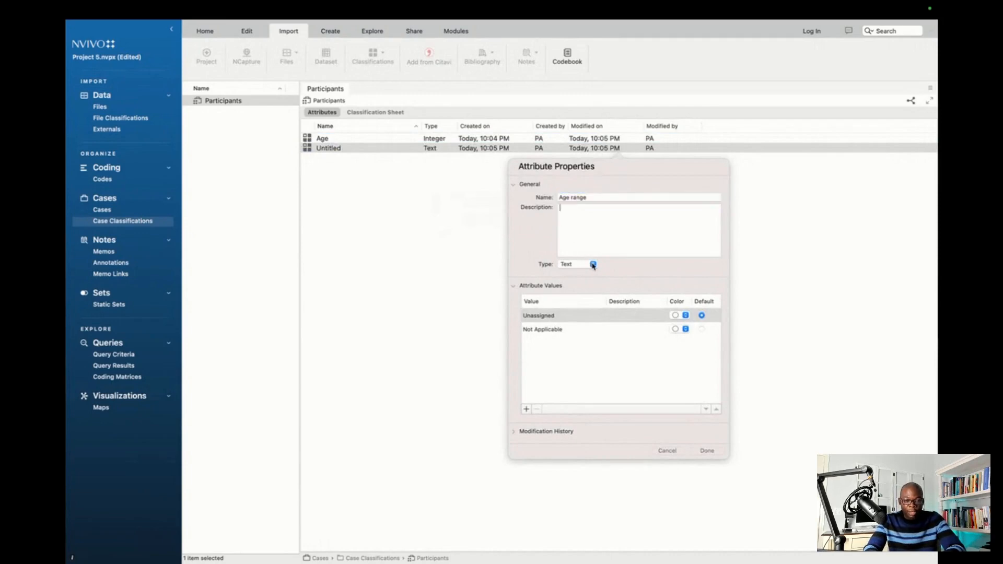
click(593, 265)
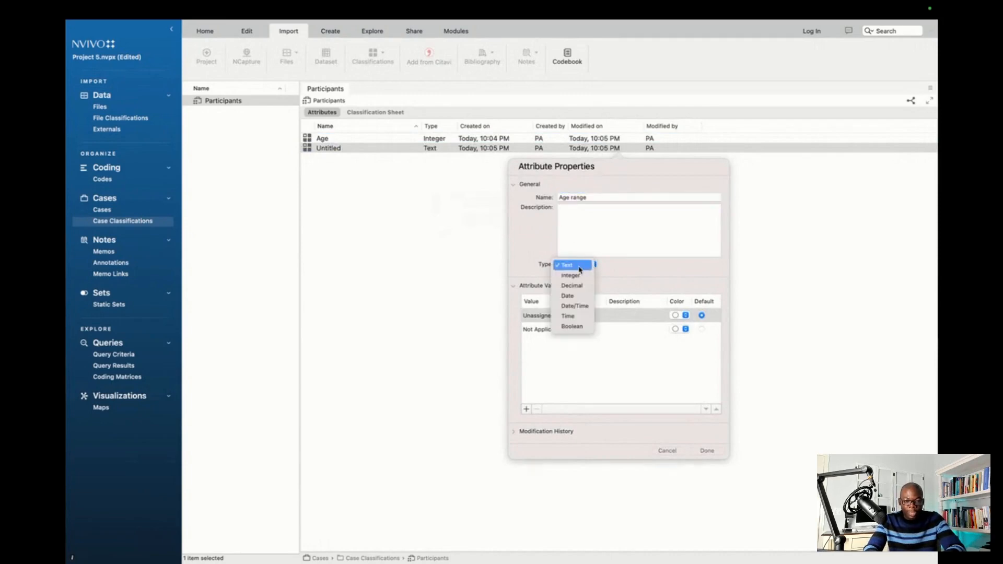
click(580, 270)
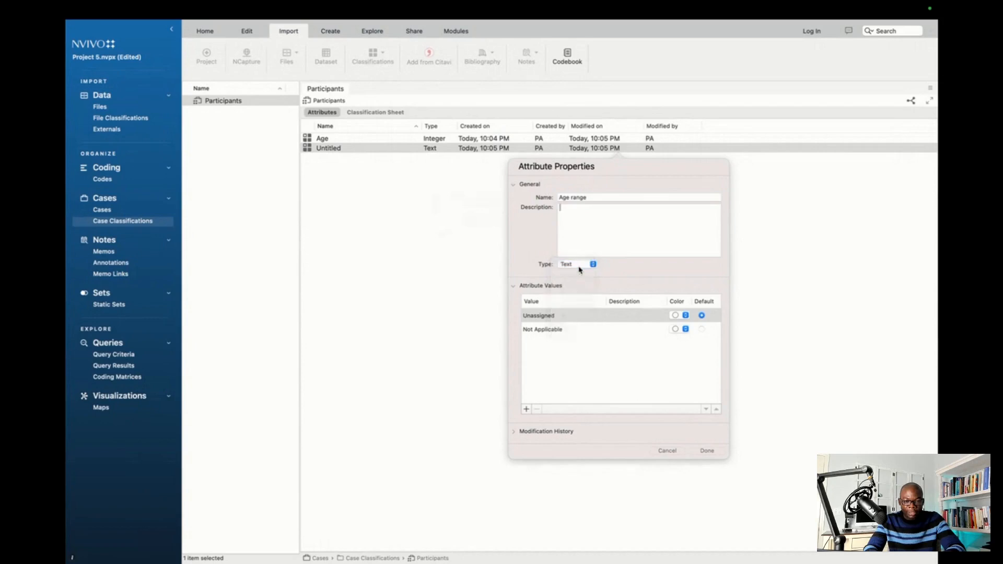
Add the values 18-35 and 36-55 to the Age range attribute
click(527, 409)
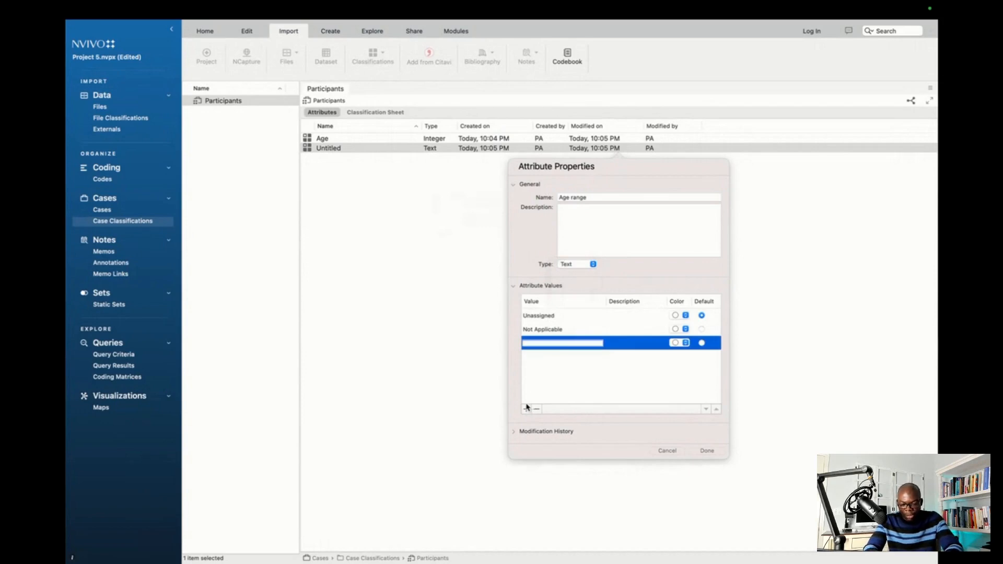
text(18)
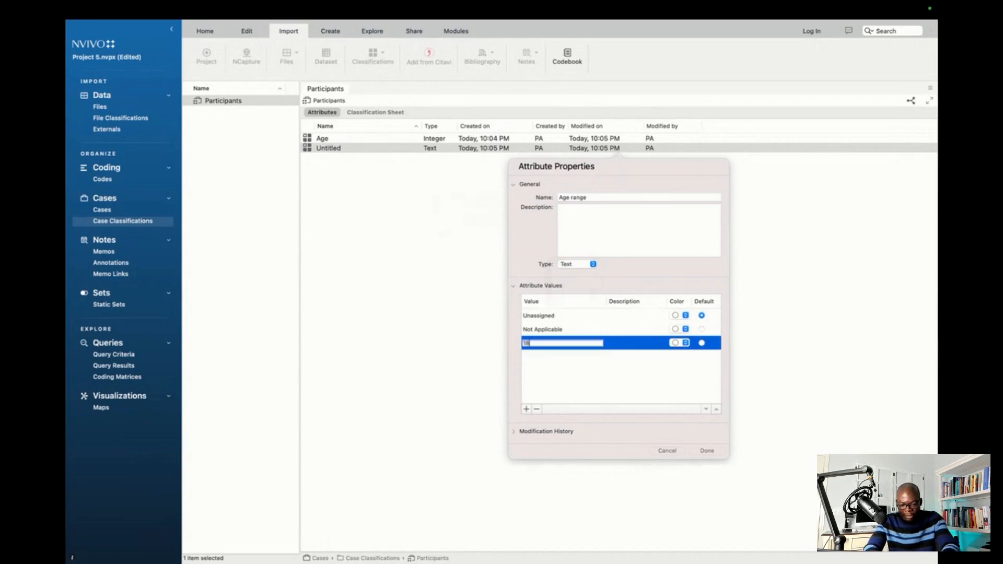
text(-35)
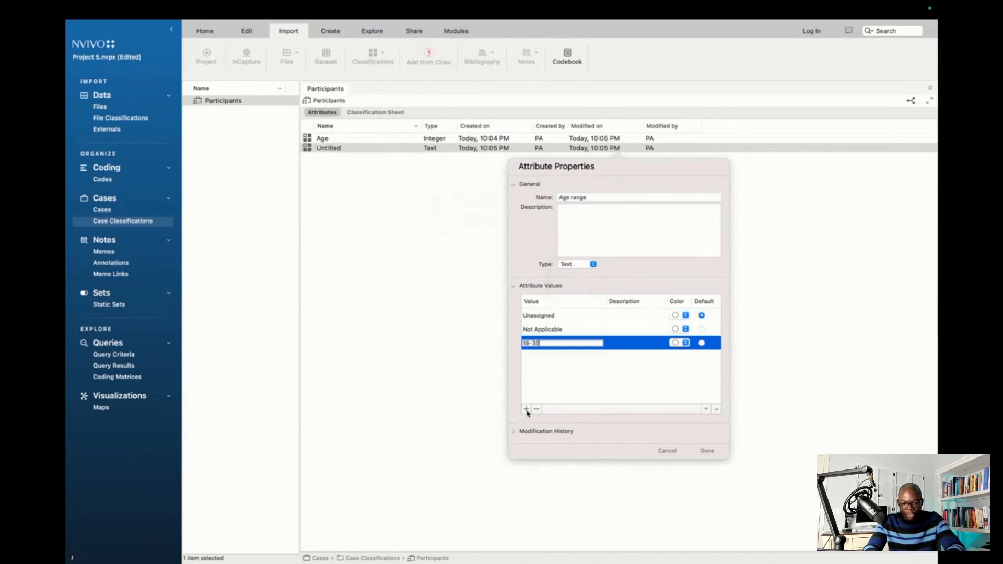
click(542, 399)
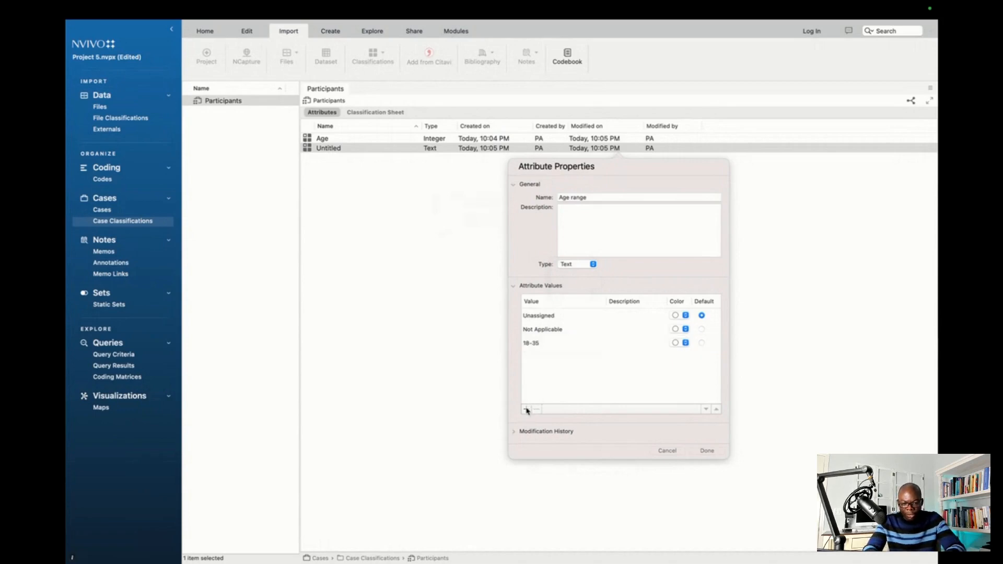
click(527, 409)
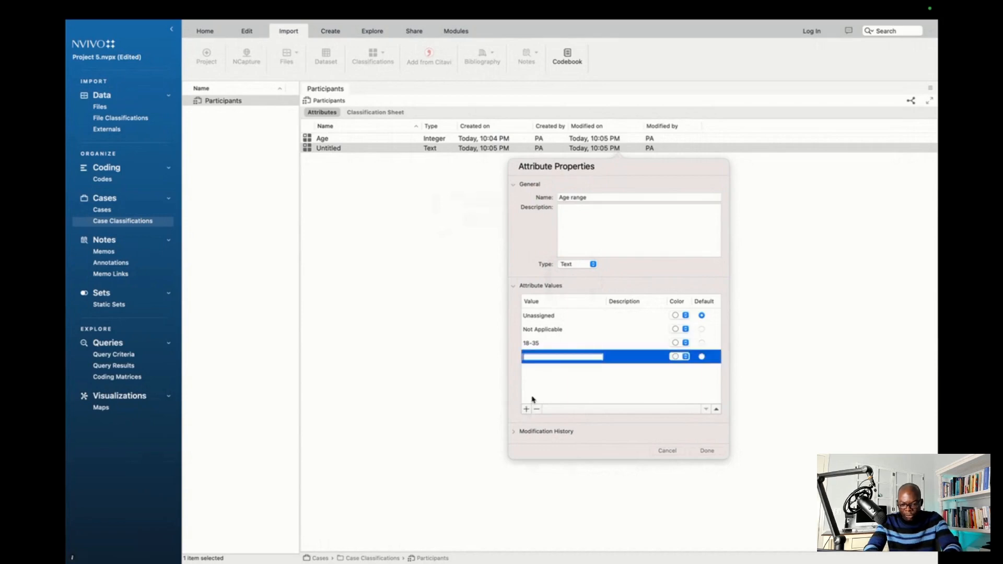
text(36-55)
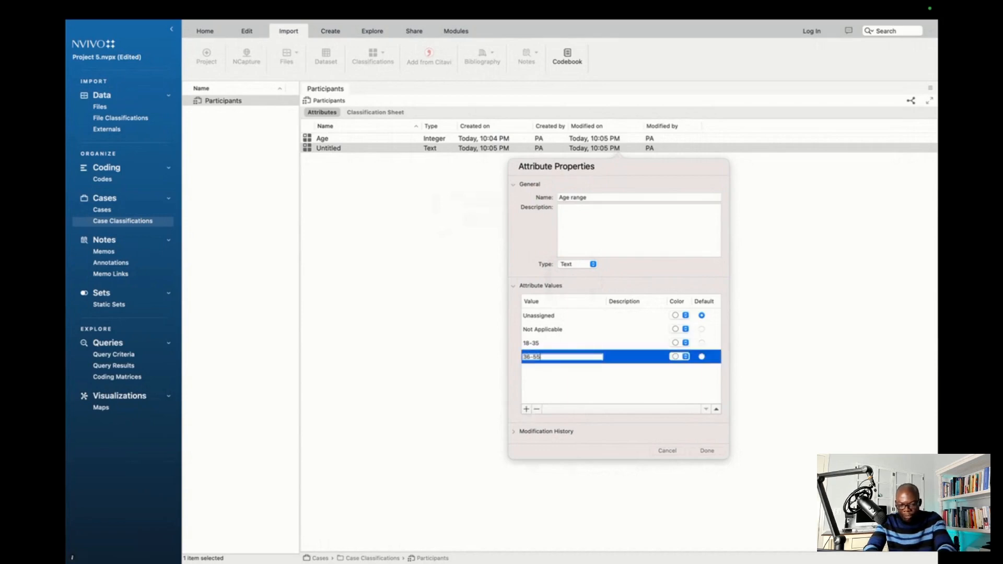
click(550, 393)
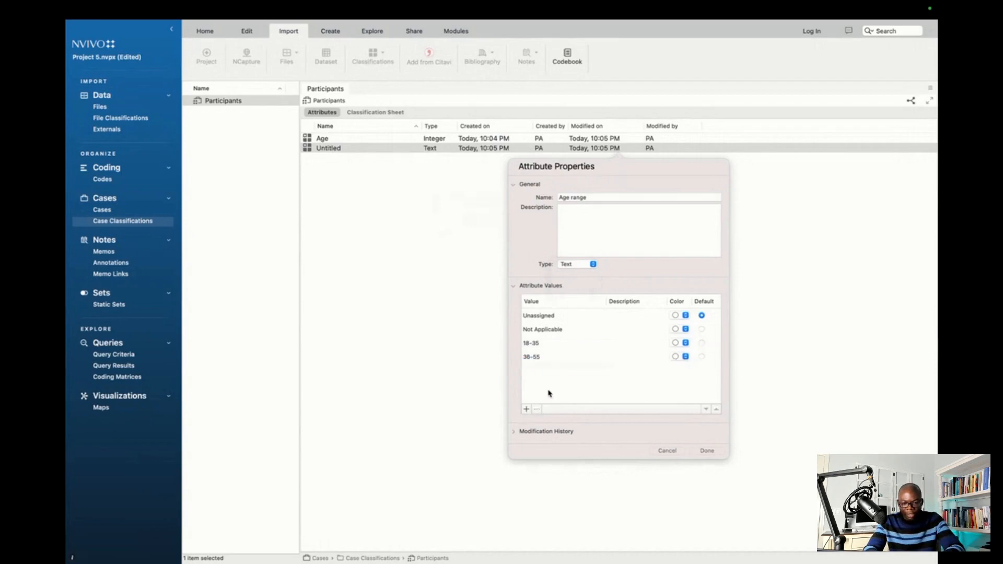
Add the values 56-75 and 76 and up to the Age range attribute and save it
click(527, 410)
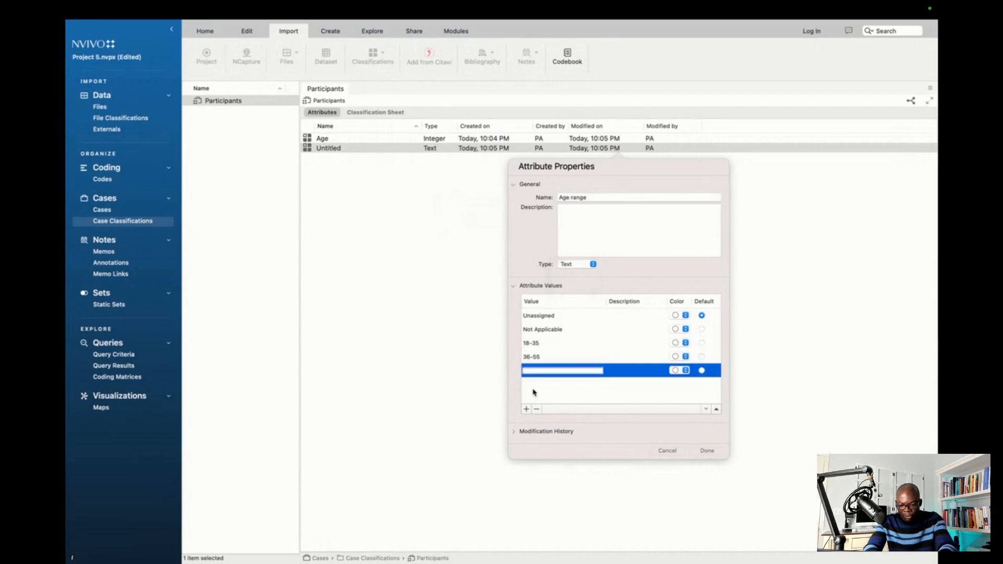
text(56)
text(-78)
click(539, 392)
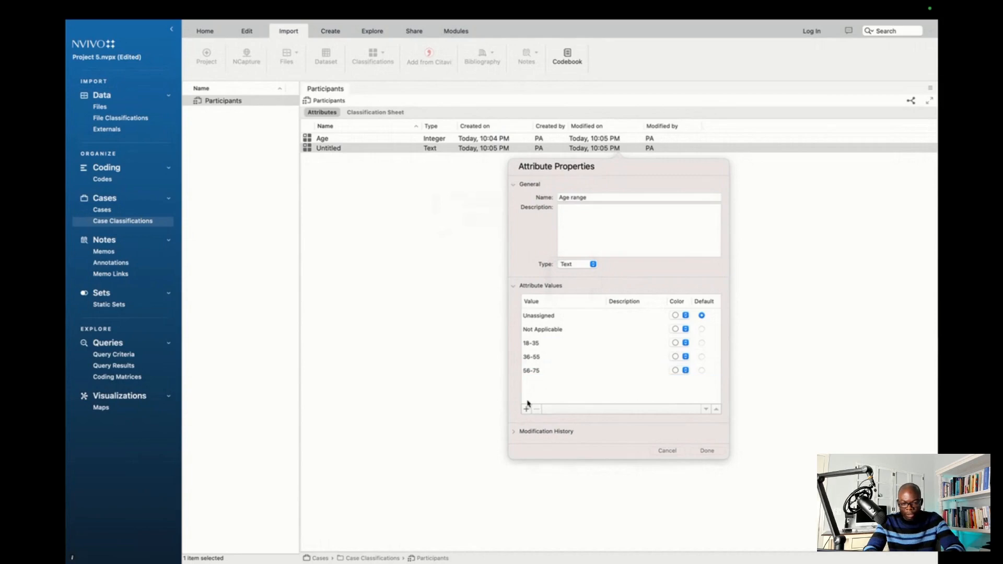
click(526, 411)
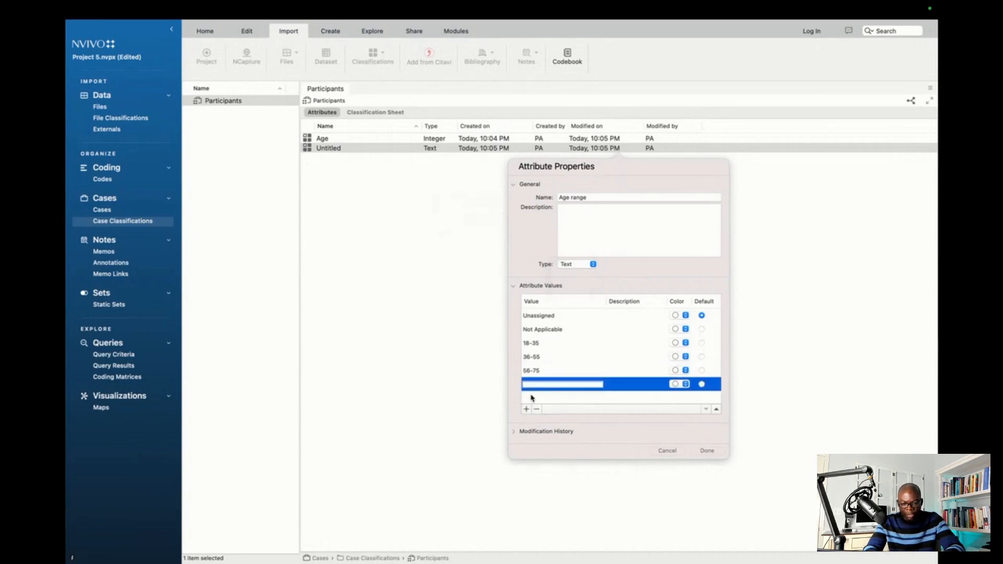
text(7)
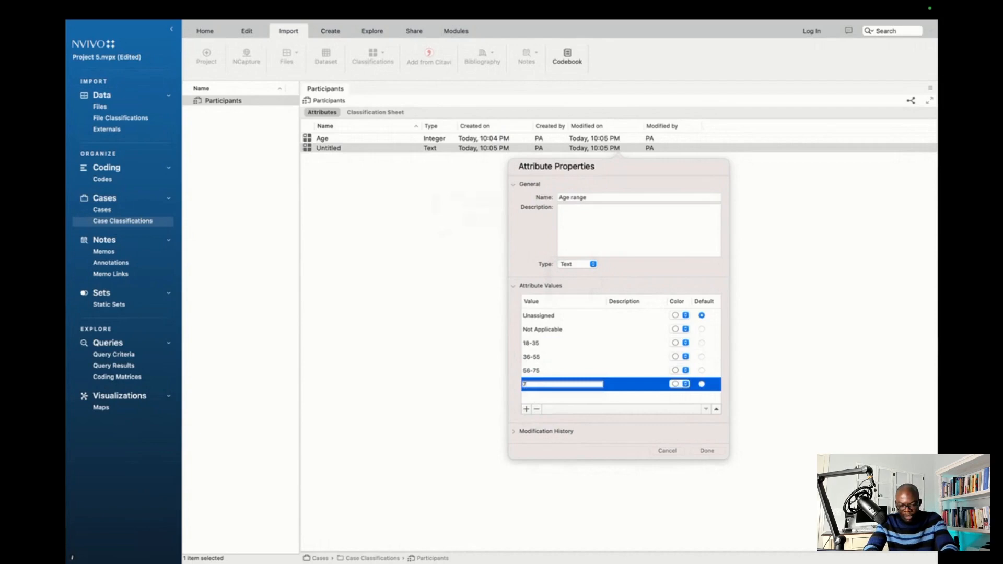
text(6 and up)
key(Return)
click(705, 451)
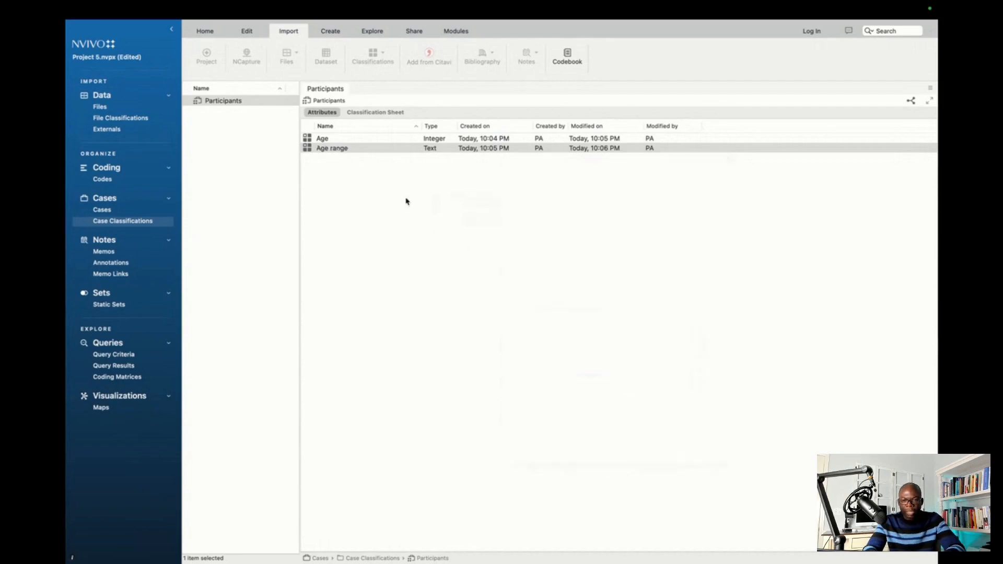
Add a new attribute named gender to the Participants classification, keeping Text as its type
right_click(370, 184)
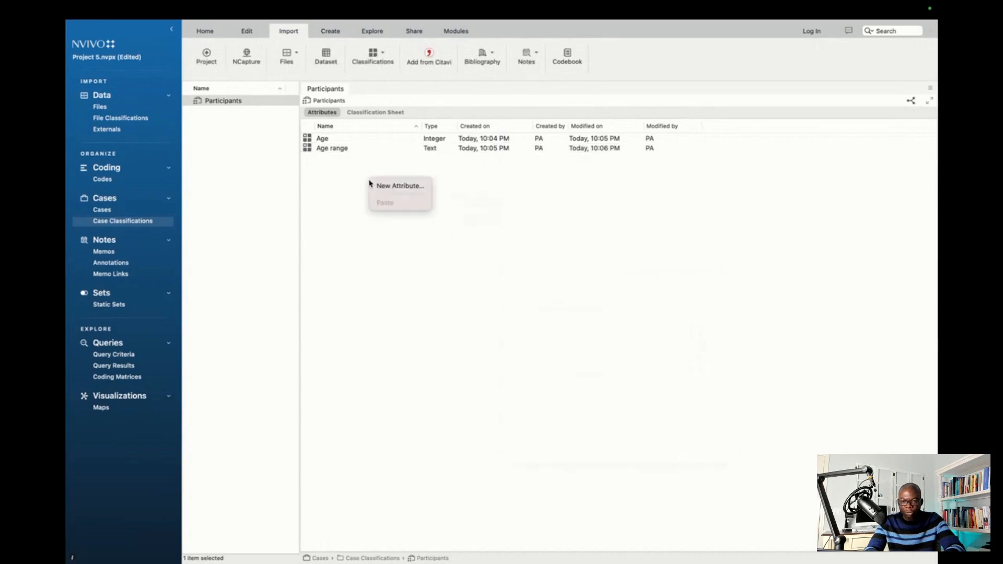
click(394, 186)
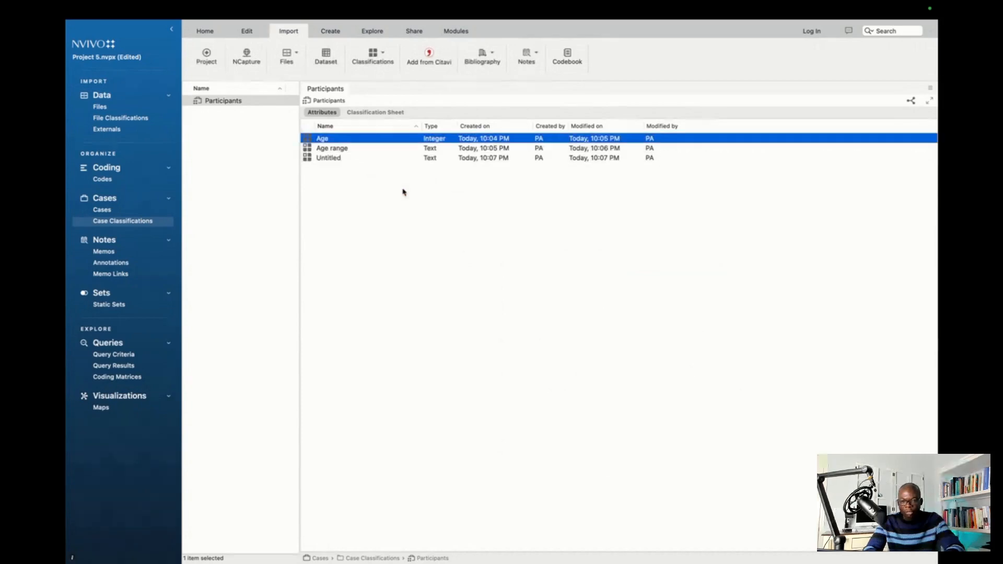
text(g)
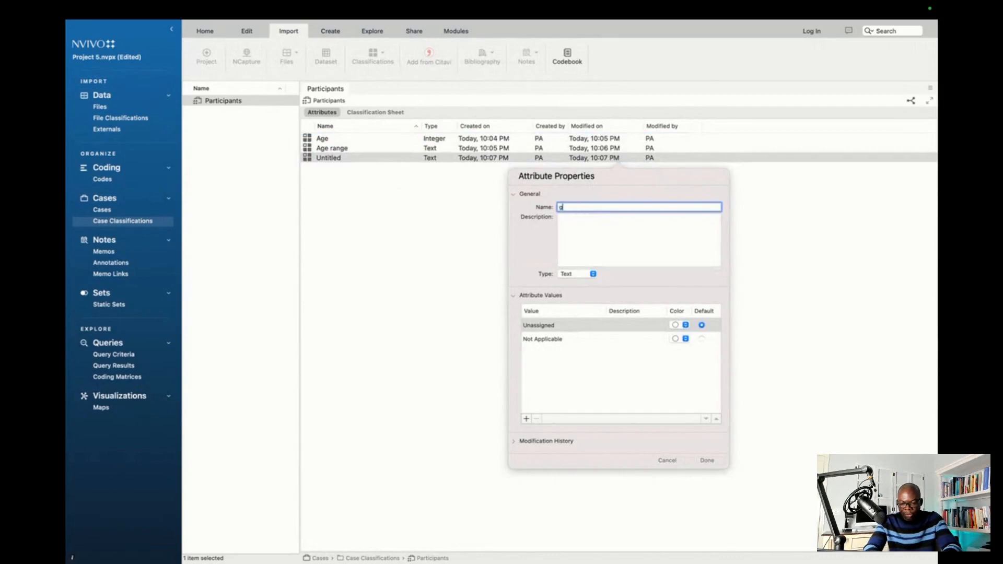
text(ender)
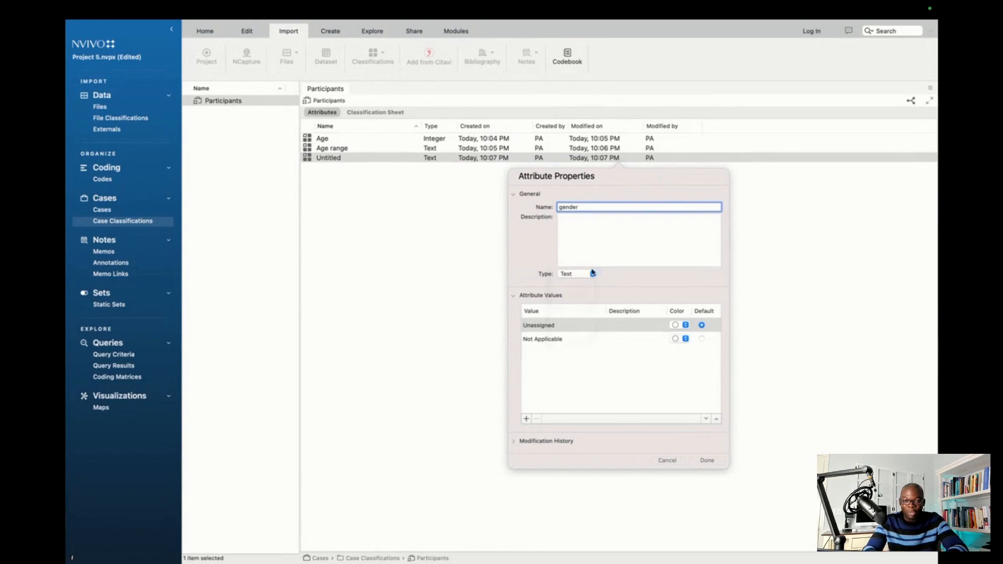
click(537, 386)
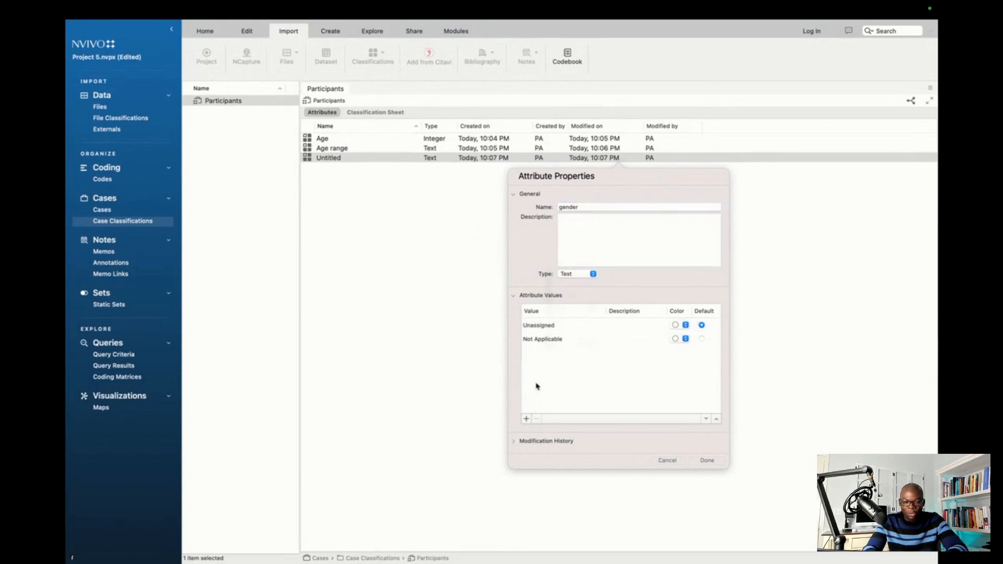
Add the values Male and Female to the gender attribute and save it
click(526, 420)
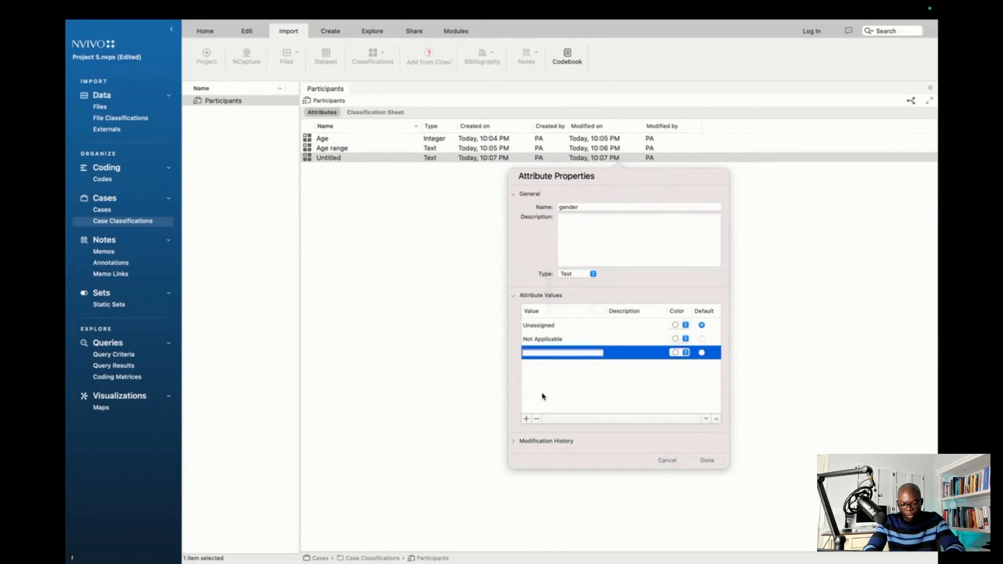
text(Male)
click(527, 419)
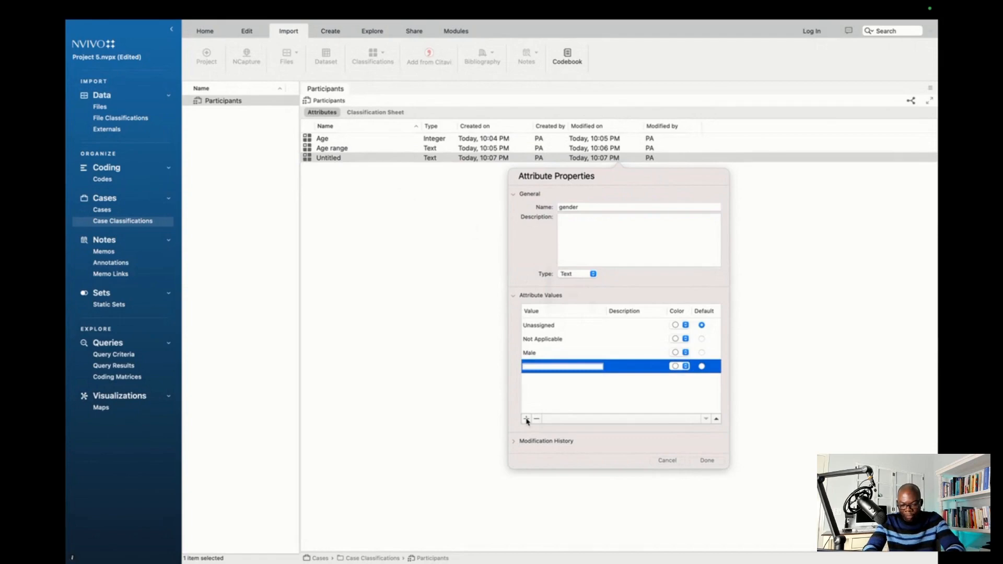
text(Female)
click(545, 408)
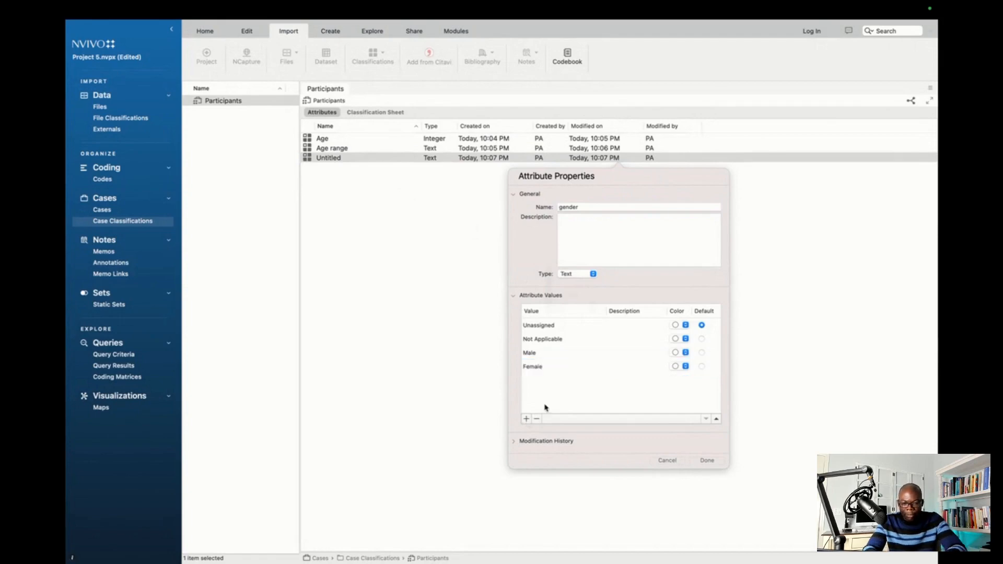
click(707, 461)
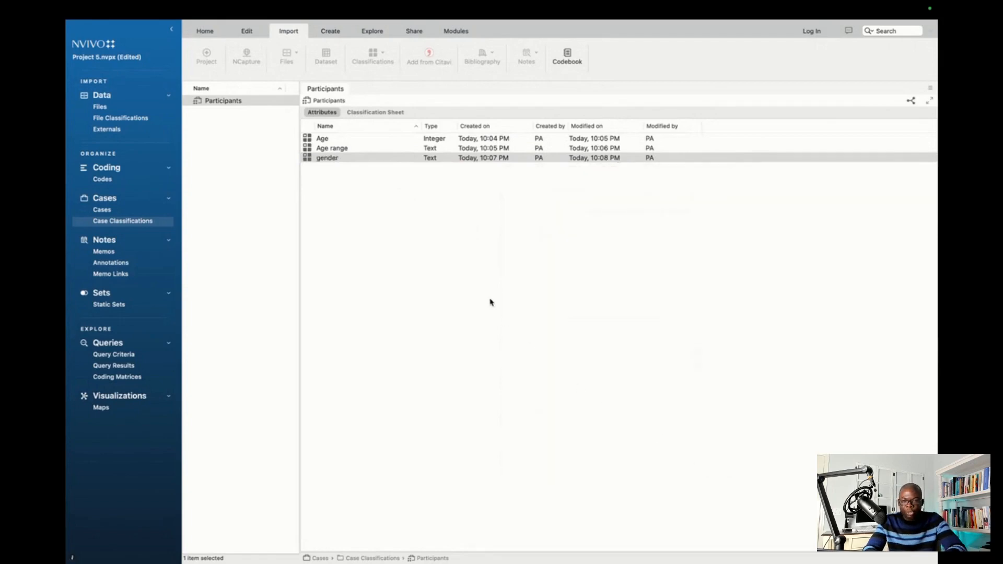
Add a Text attribute named Ethnicity to the Participants classification without custom values and save it
right_click(414, 215)
click(428, 219)
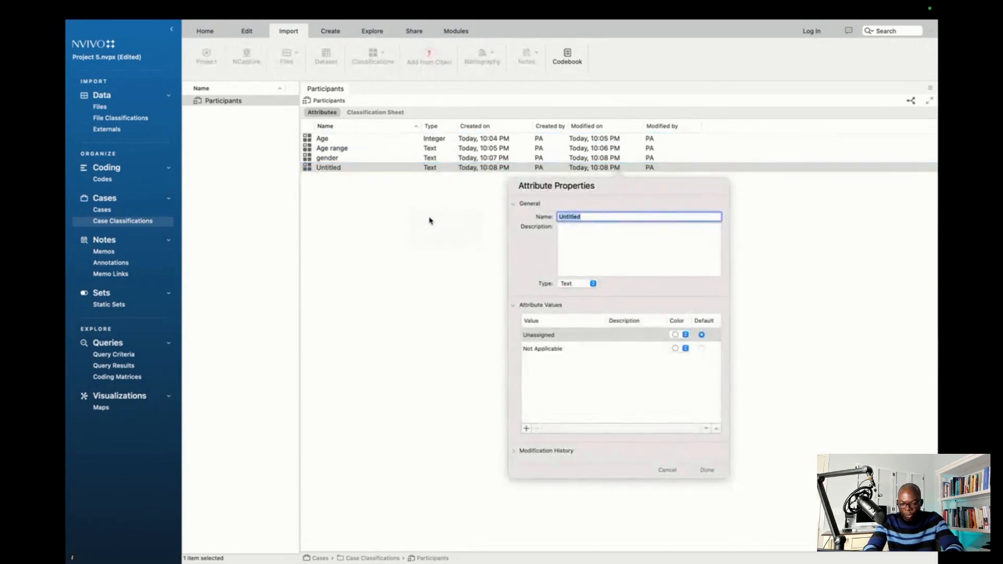
text(e)
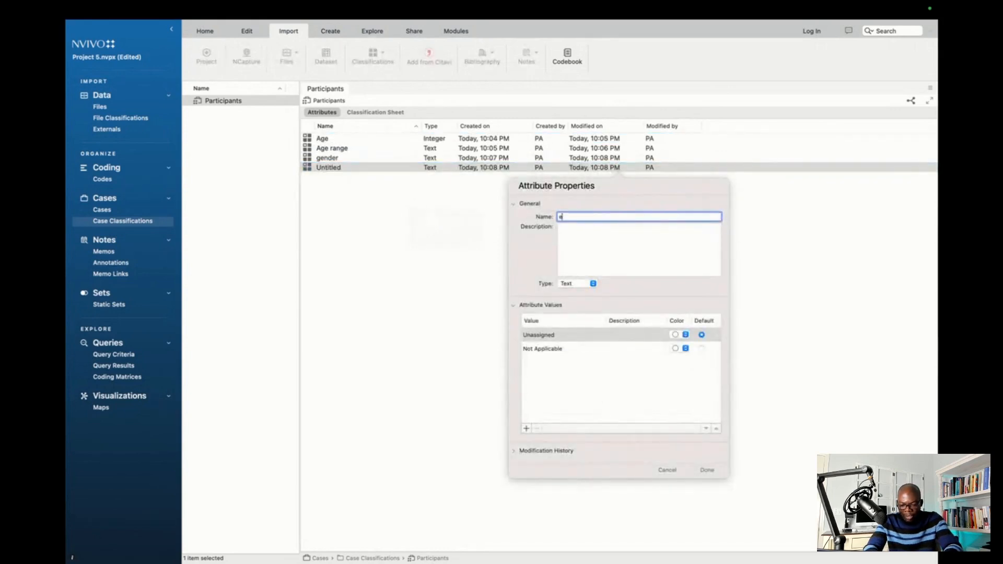
text(thnicity)
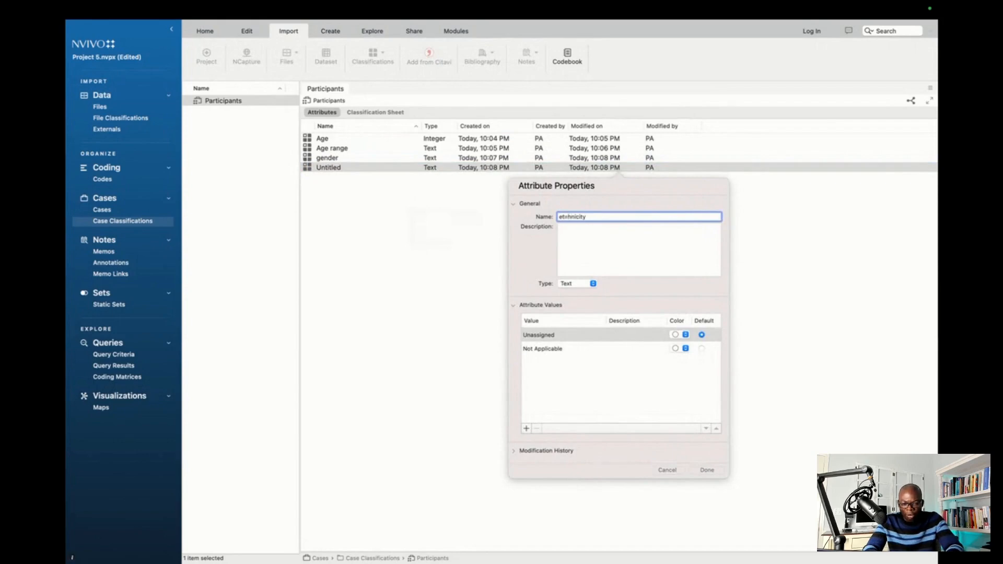
key(BackSpace)
key(BackSpace)
key(BackSpace)
text(Et)
click(610, 242)
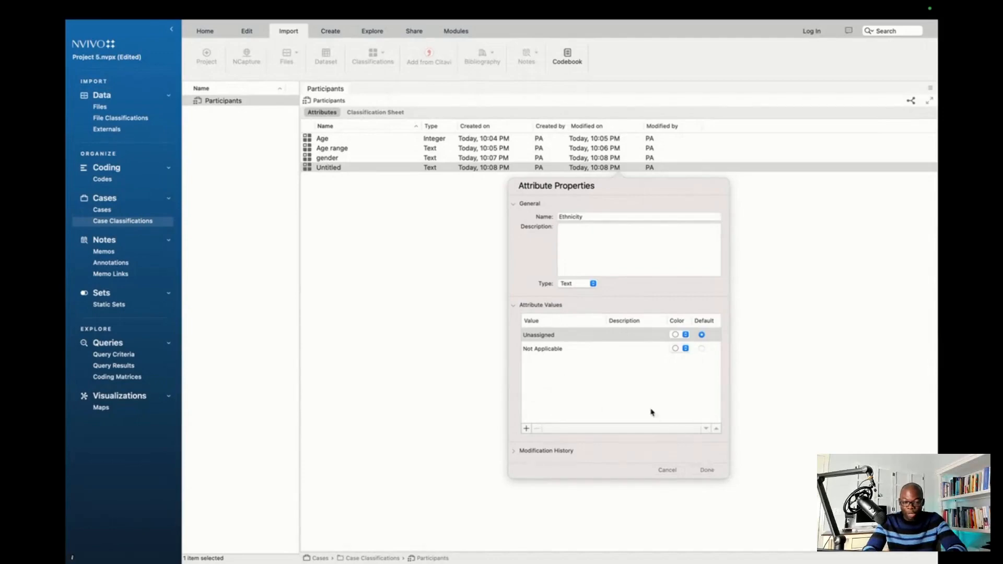
click(708, 470)
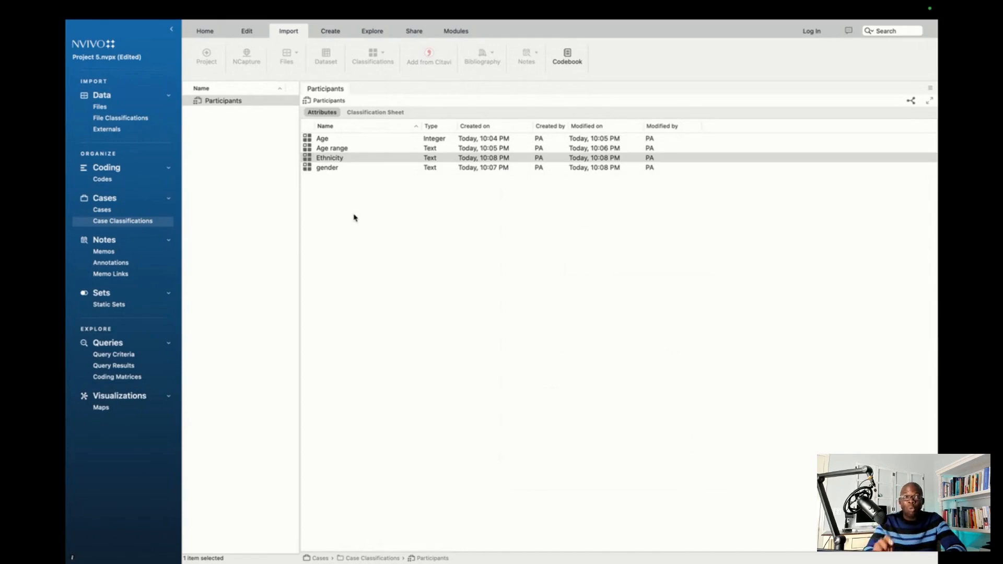
Check the attribute columns in the Participants classification sheet and return to the attribute list
click(391, 113)
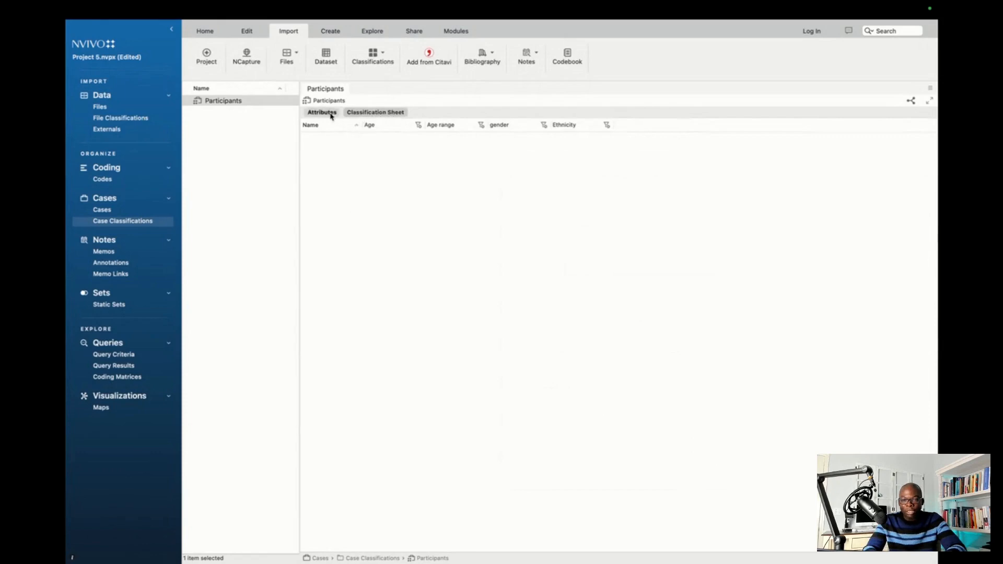
click(331, 115)
click(389, 114)
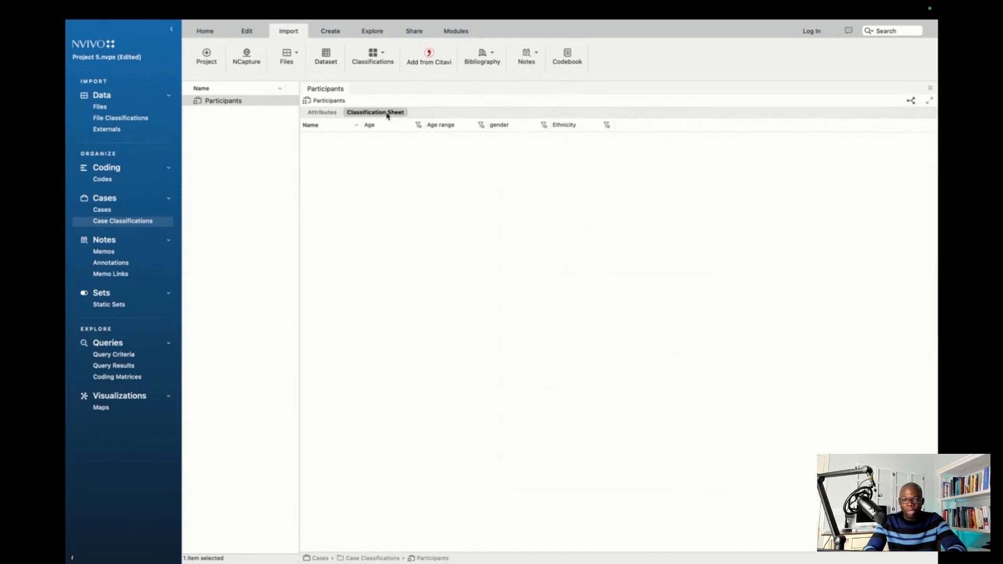
click(322, 113)
click(351, 215)
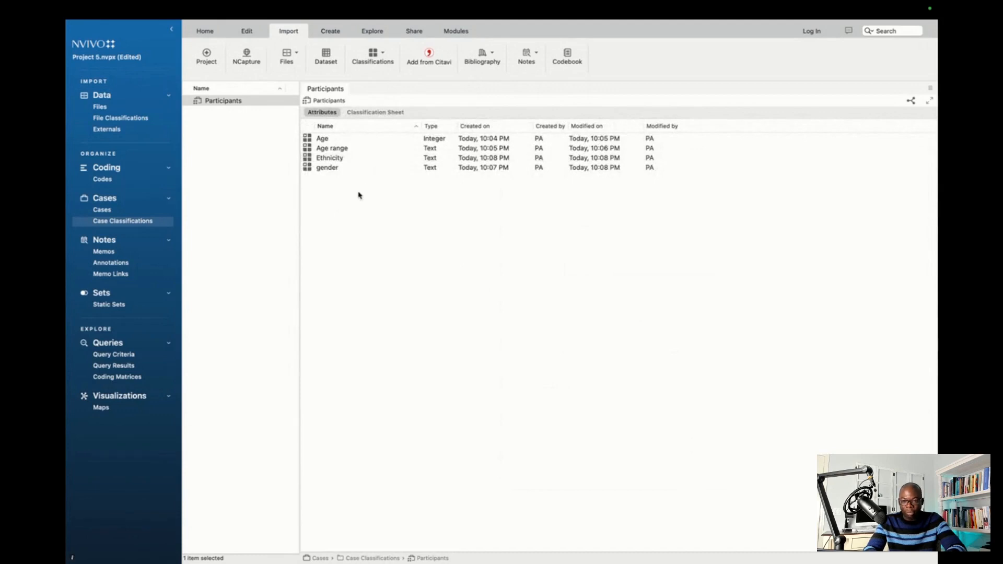
Add a new attribute named Years of experience to the Participants classification and set its type to Integer
right_click(358, 196)
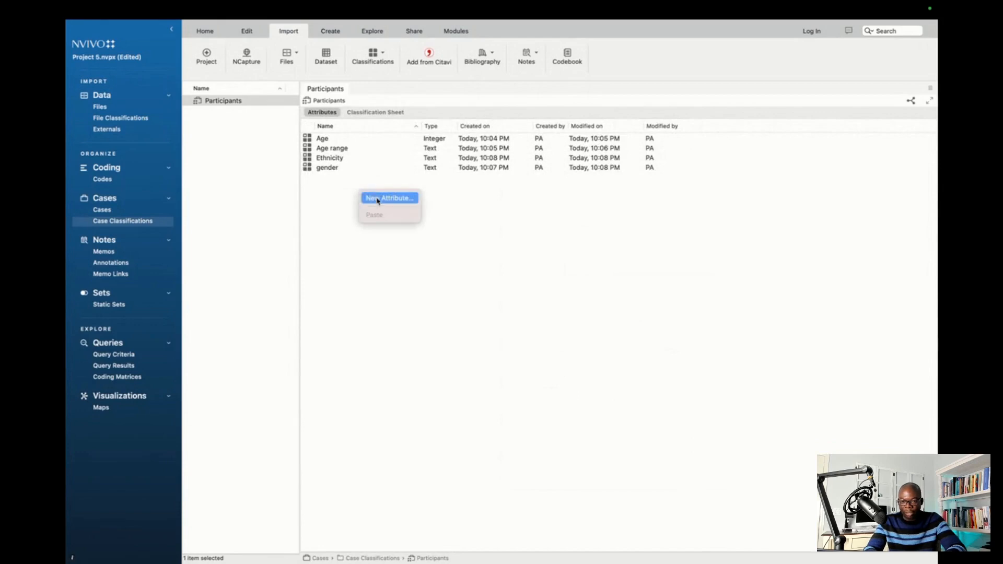
click(378, 199)
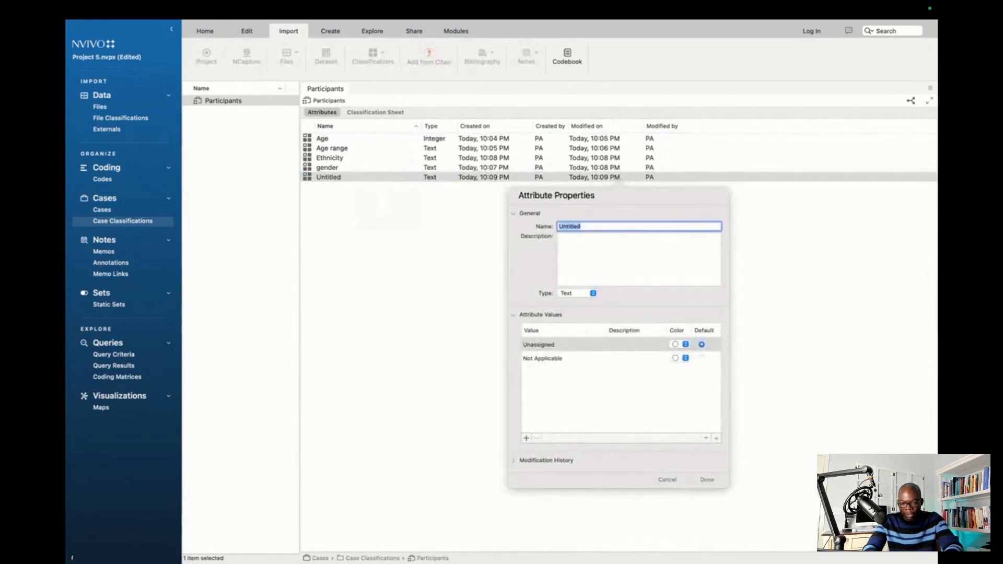
text(Years)
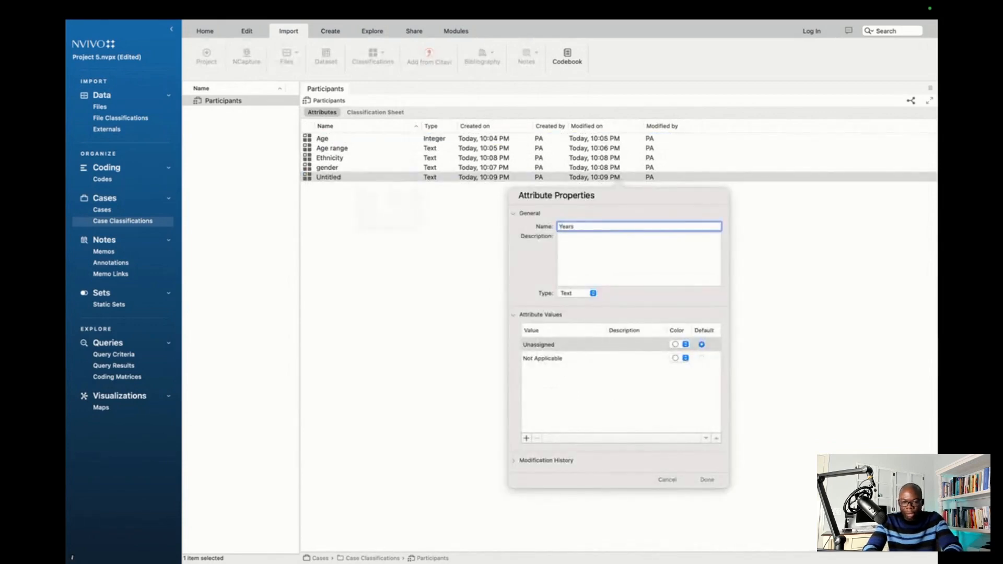
text( of experience)
click(592, 248)
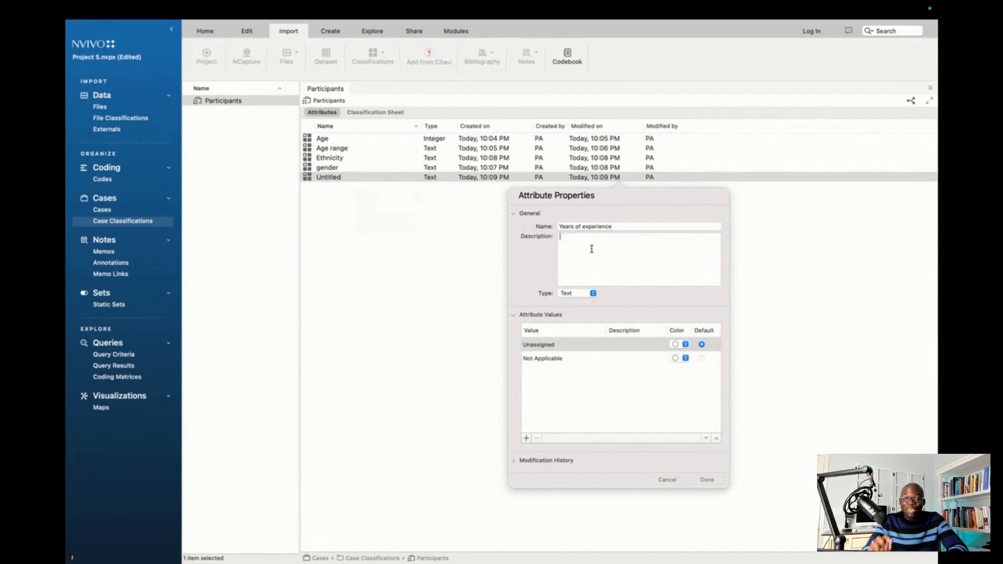
click(577, 294)
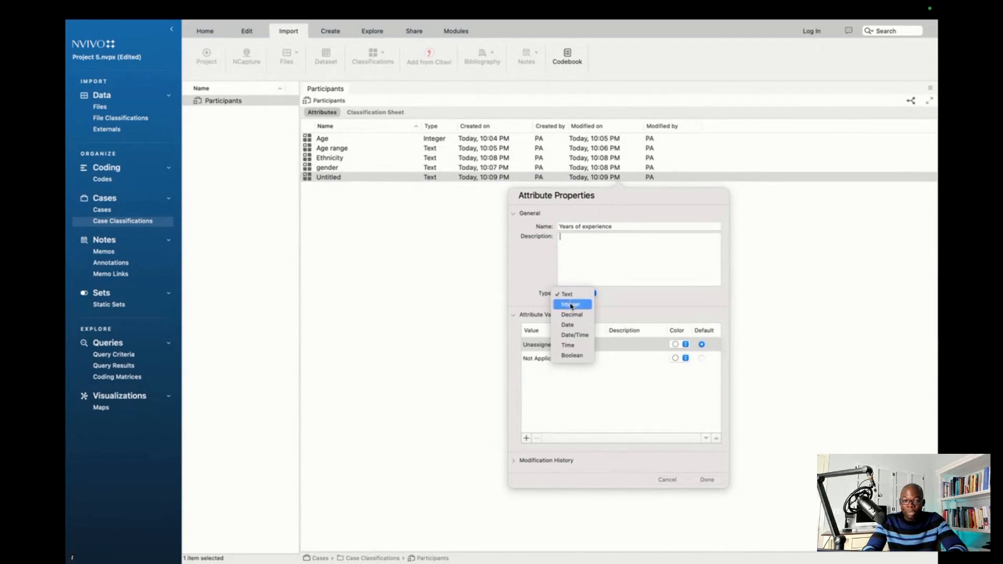
click(571, 305)
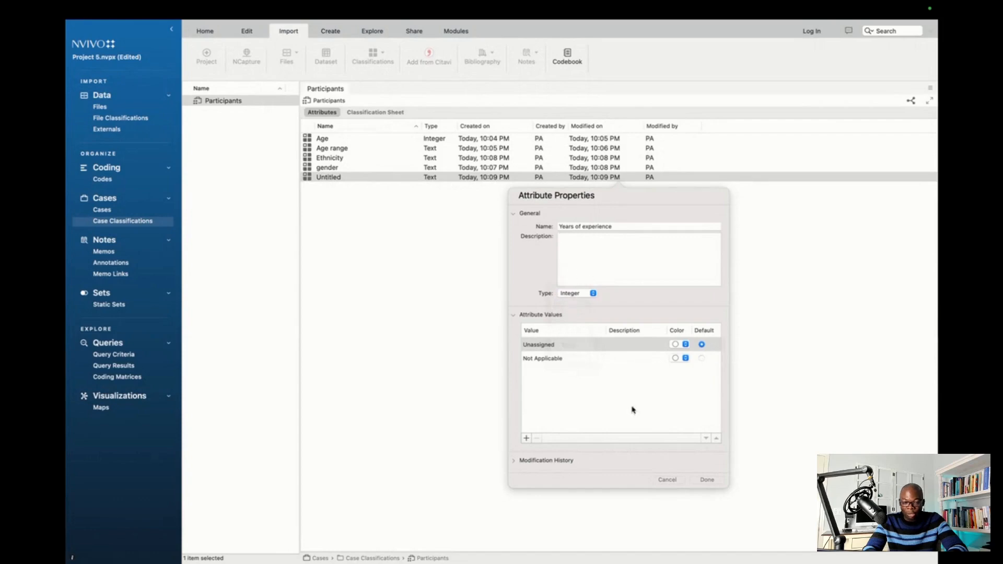
Save the Years of experience attribute in the Participants classification
click(708, 479)
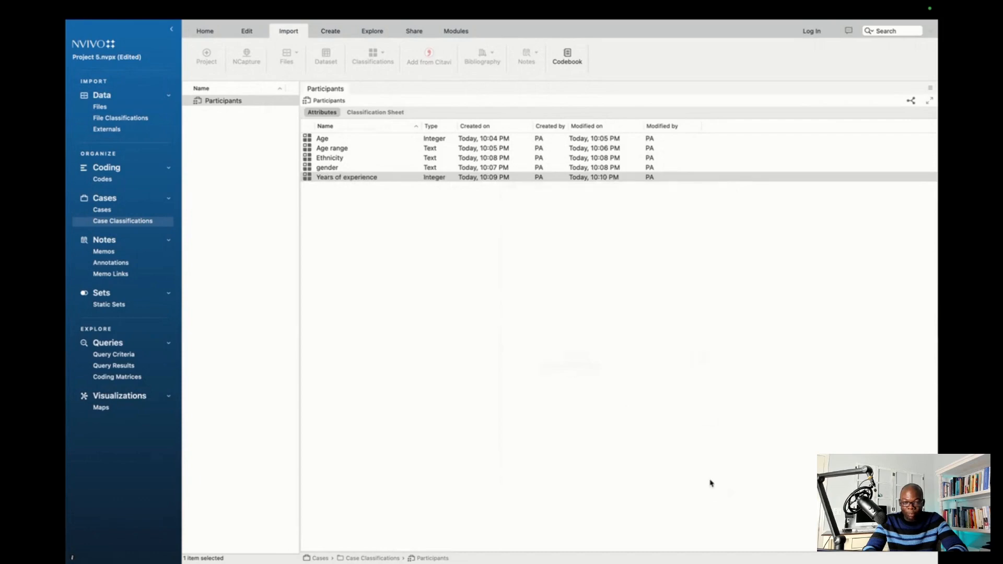
click(347, 182)
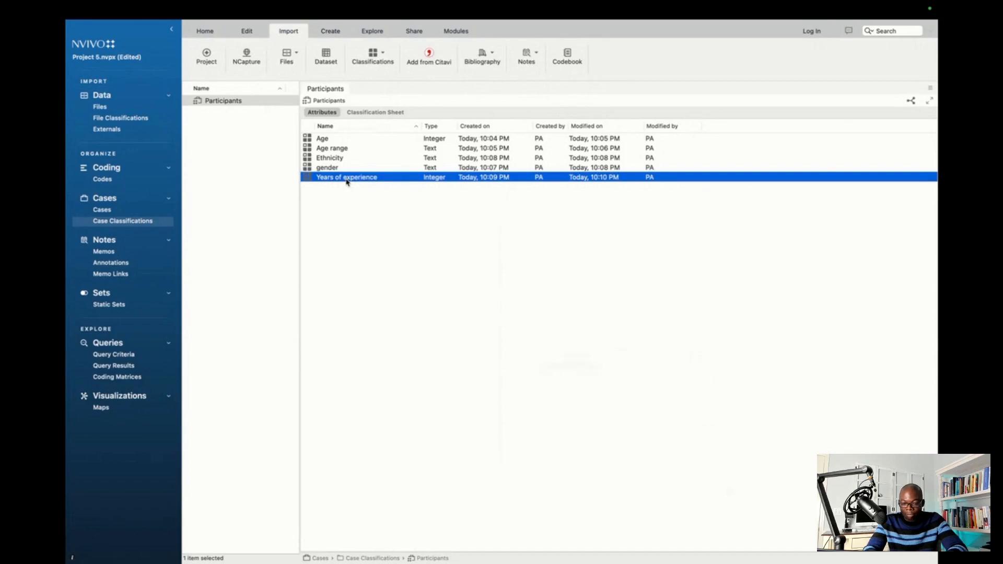
click(347, 181)
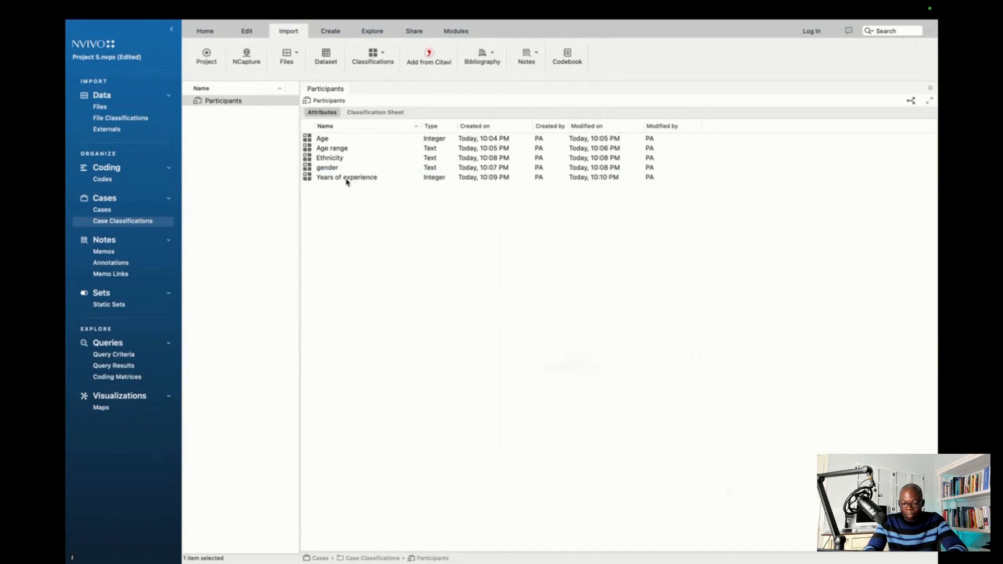
right_click(347, 181)
click(330, 216)
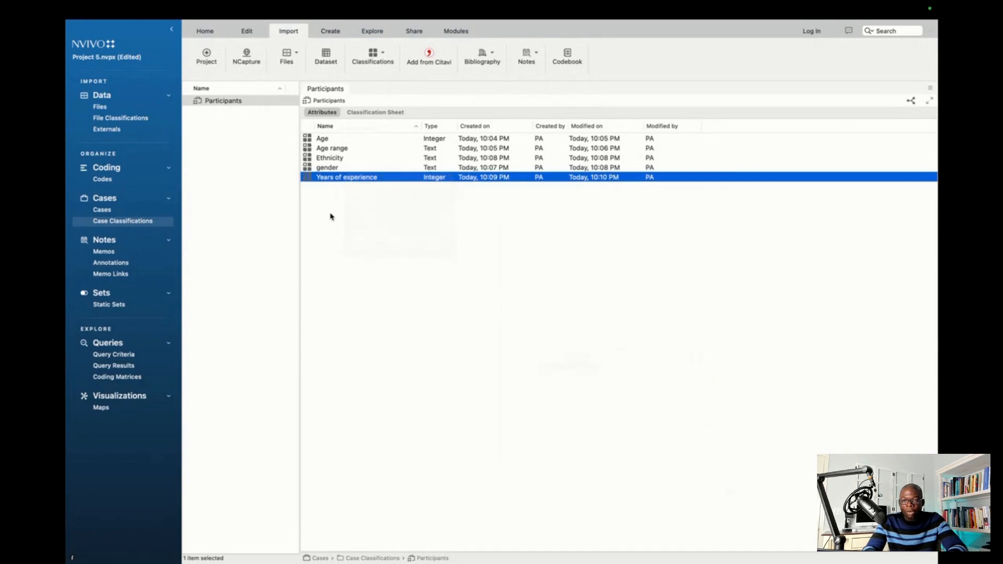
click(330, 216)
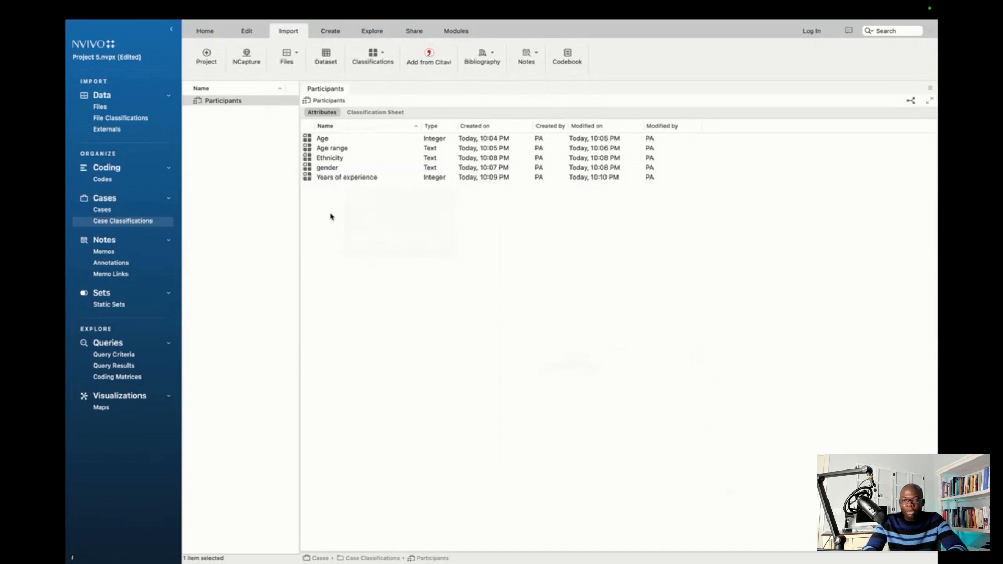
Review the properties of the Years of experience attribute, close them and display the Participants classification sheet
click(352, 179)
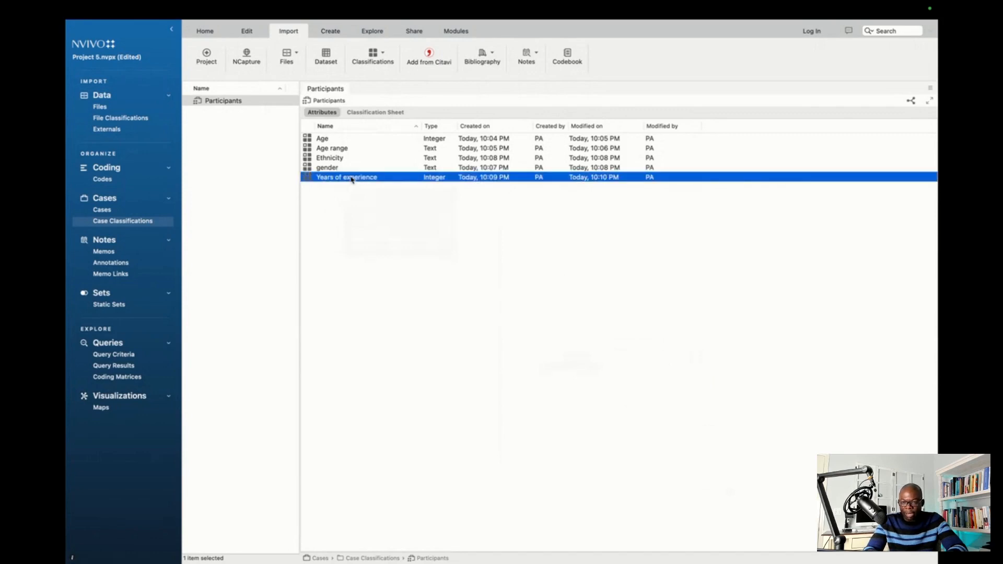
right_click(353, 180)
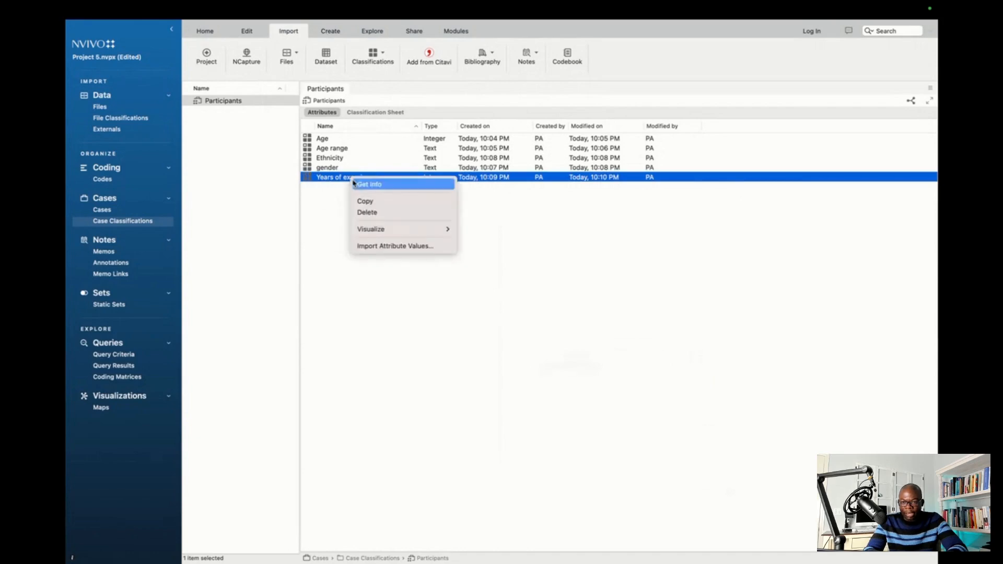
click(364, 185)
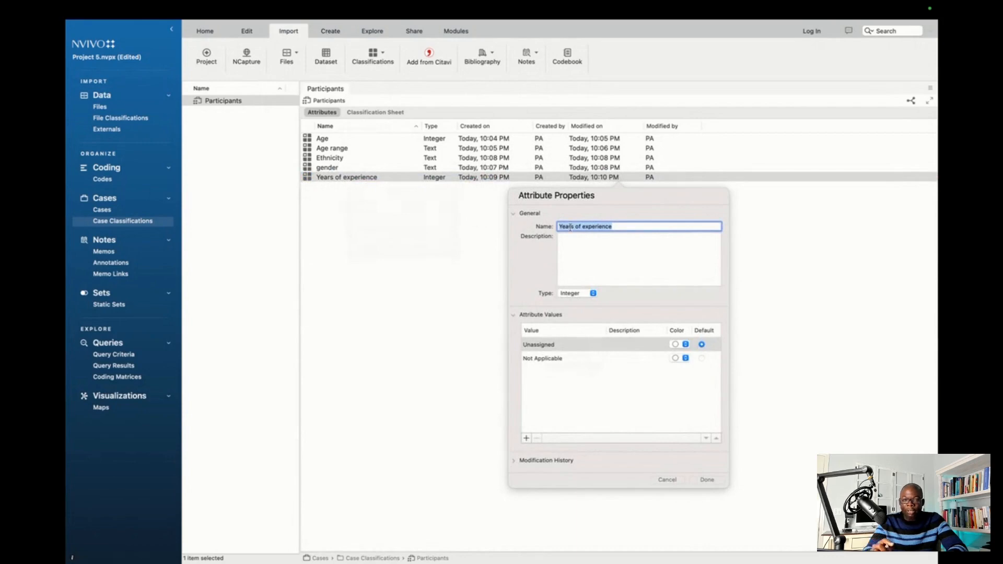
click(619, 227)
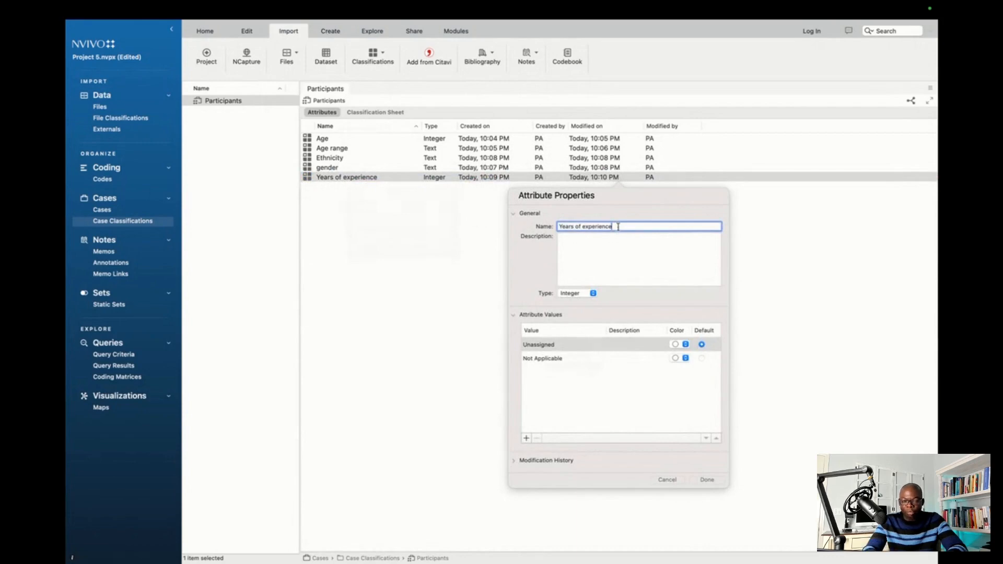
click(706, 479)
click(396, 116)
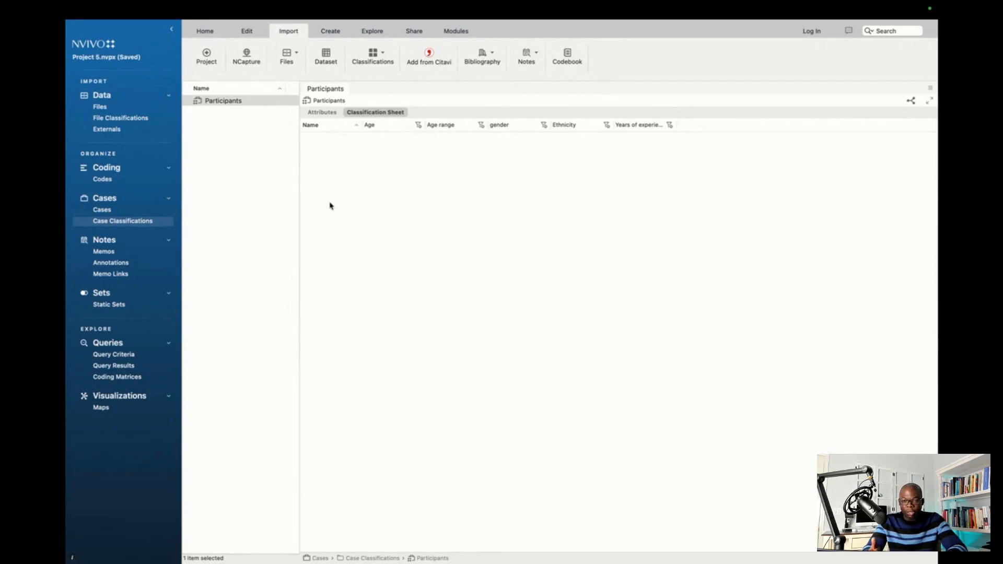
Assign all five cases, P1 to P5, to the Participants classification
click(131, 209)
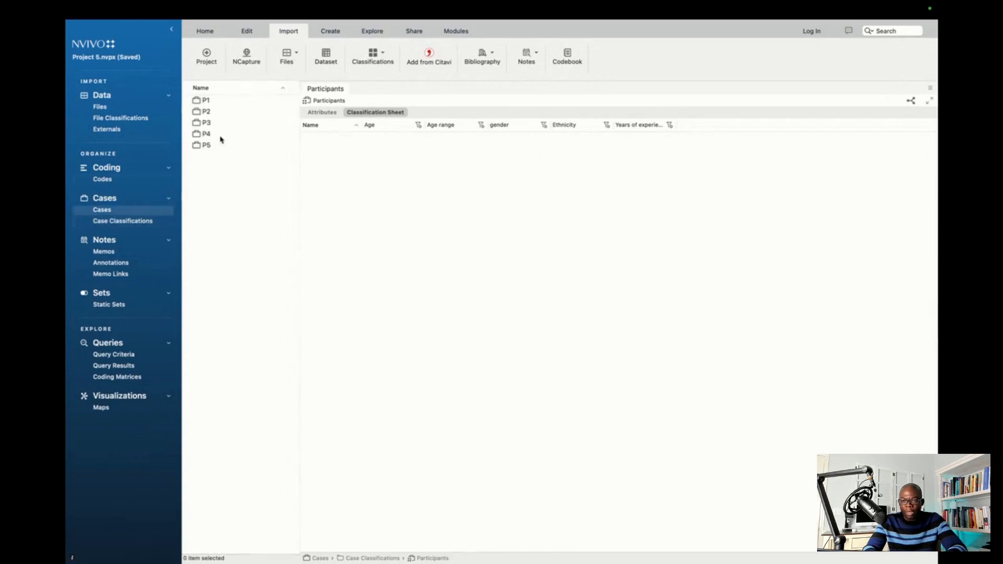
click(226, 103)
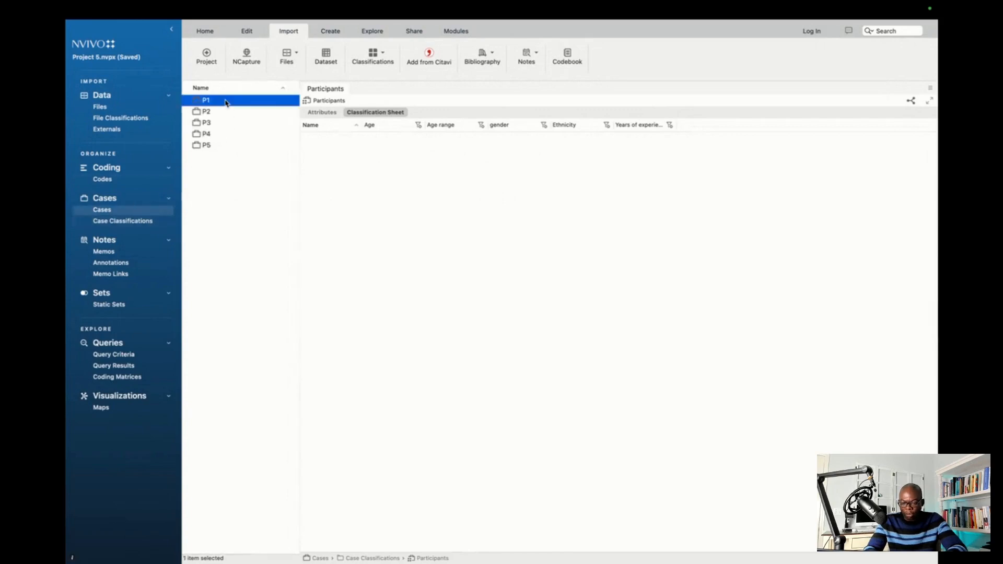
super+click(220, 112)
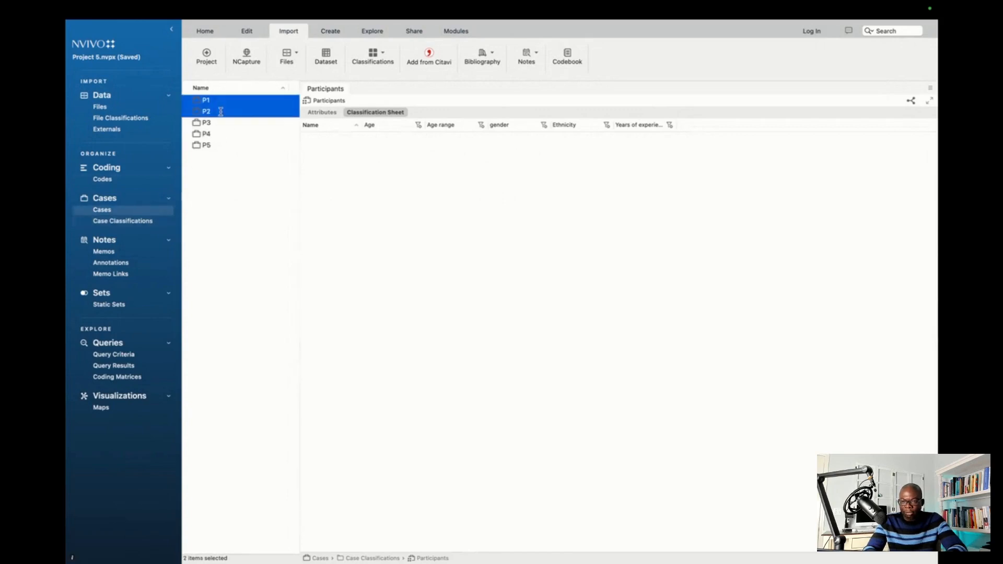
super+click(220, 120)
key(super+a)
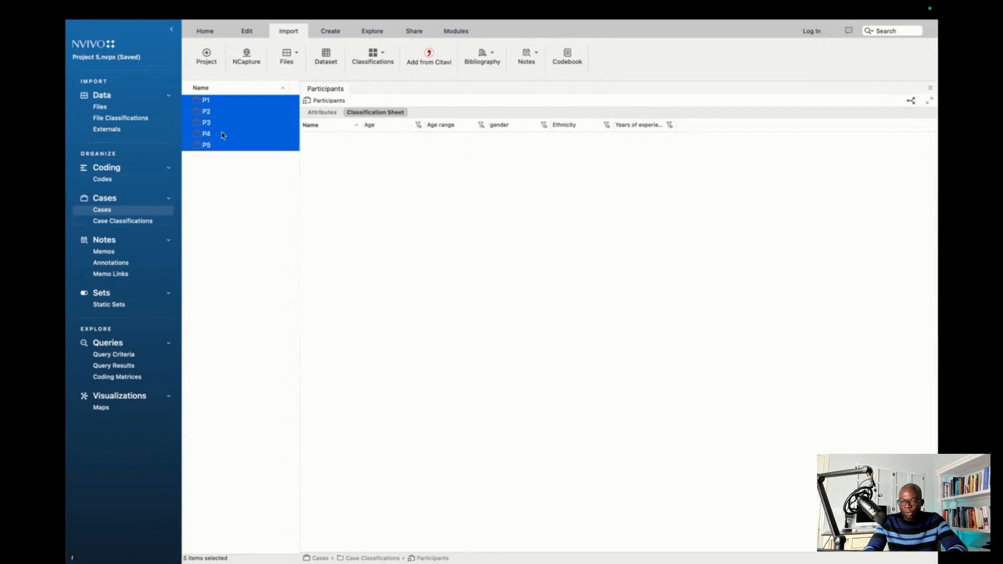
right_click(223, 135)
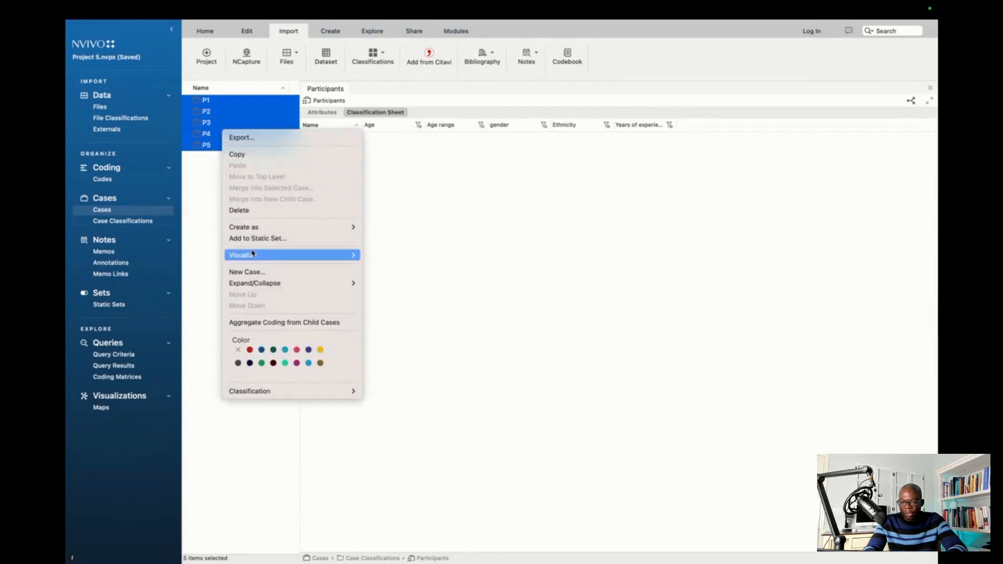
mouse_move(268, 392)
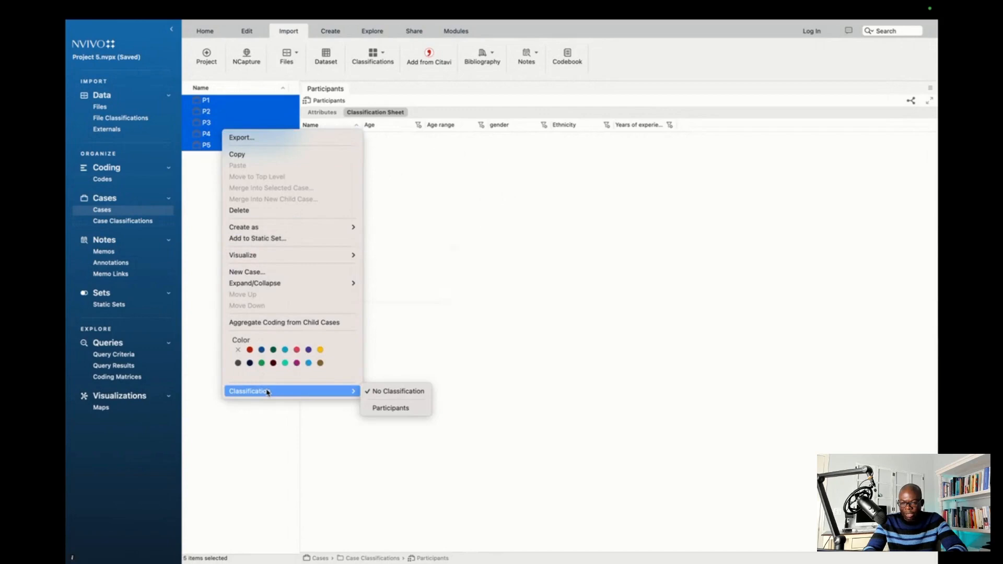
click(374, 407)
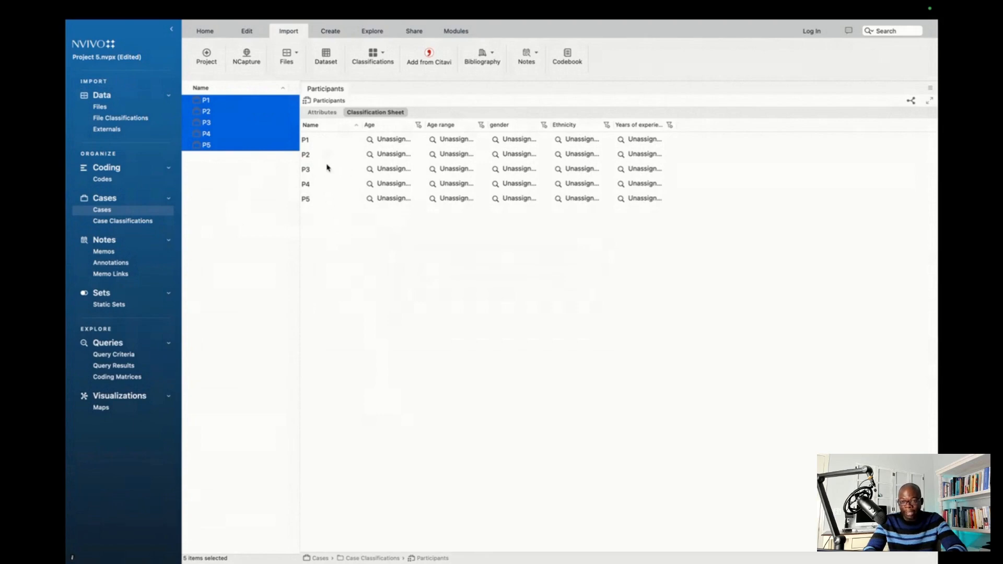
Set the Age of case P1 to 37 in the Participants classification sheet
click(405, 139)
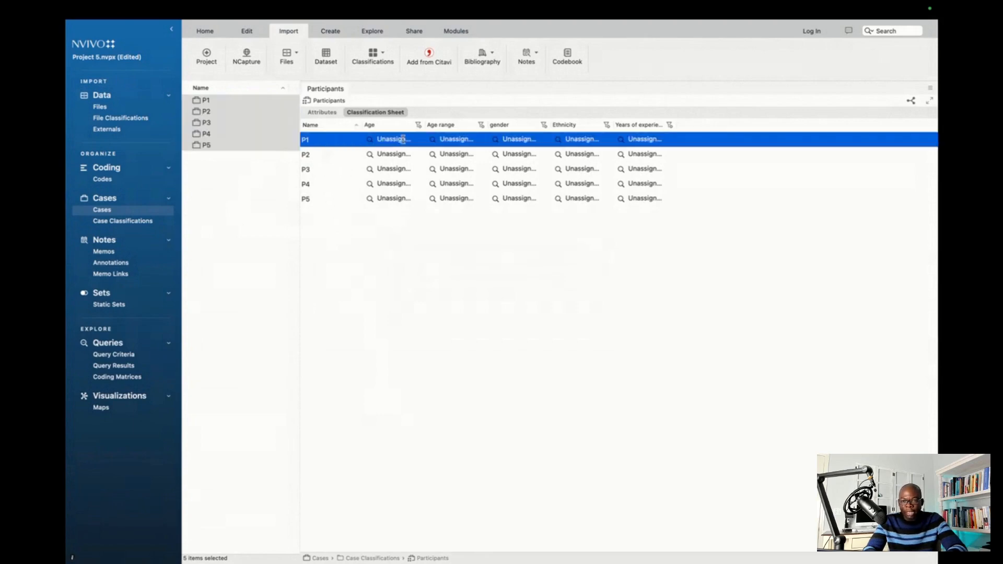
click(403, 139)
key(BackSpace)
key(BackSpace)
key(BackSpace)
key(BackSpace)
key(BackSpace)
key(BackSpace)
key(BackSpace)
key(BackSpace)
key(BackSpace)
key(BackSpace)
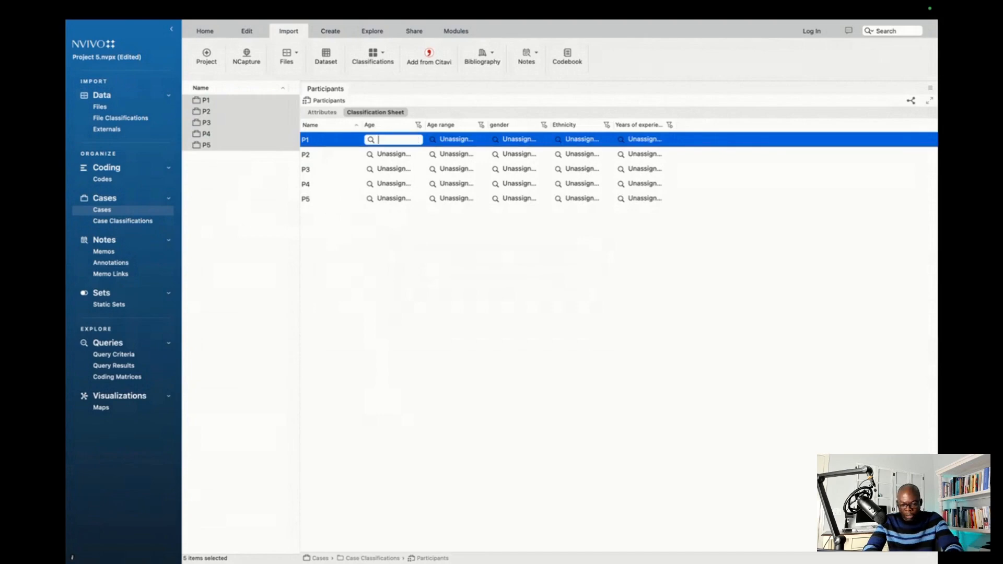
text(37)
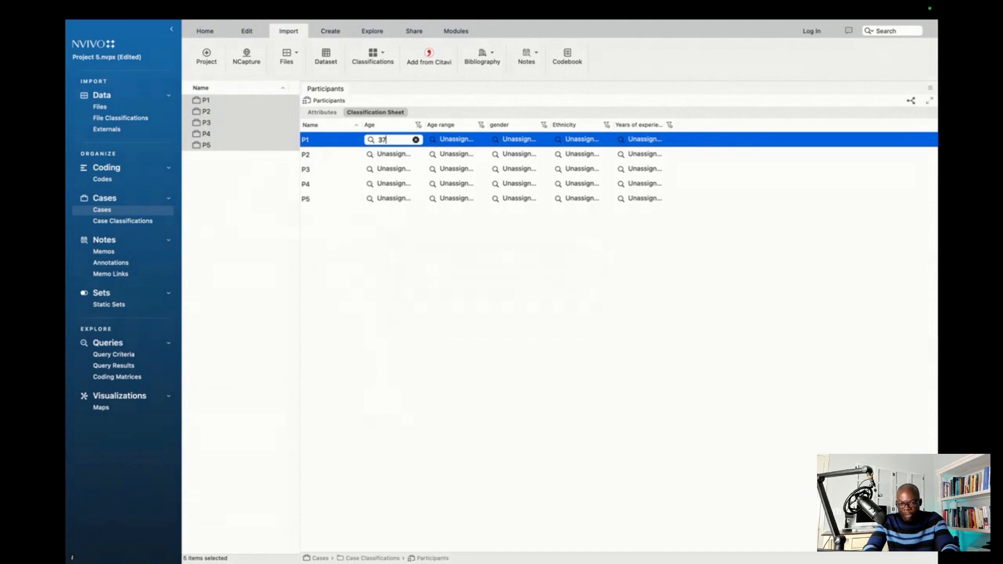
Set the Age of case P2 to 55 in the classification sheet
click(407, 153)
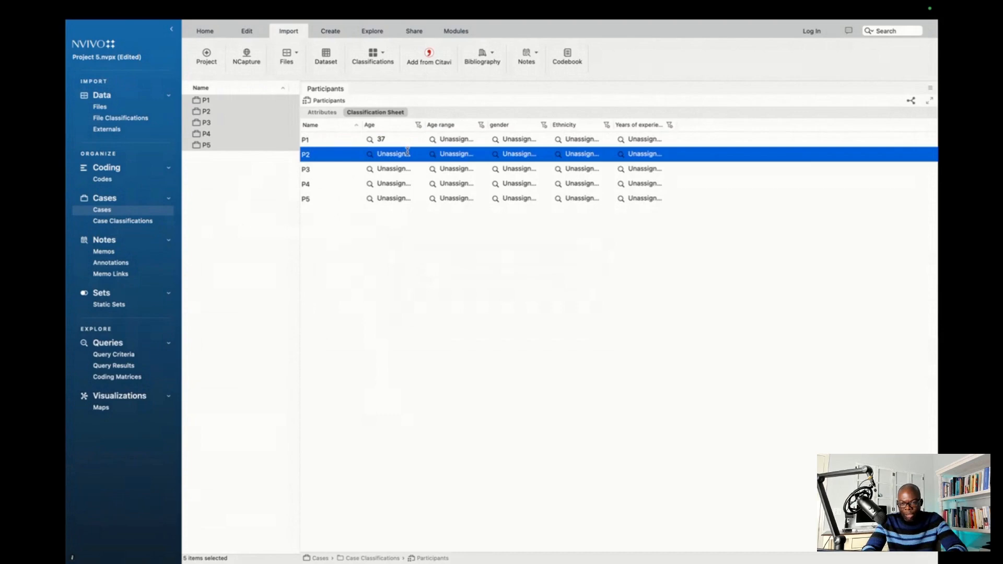
click(407, 152)
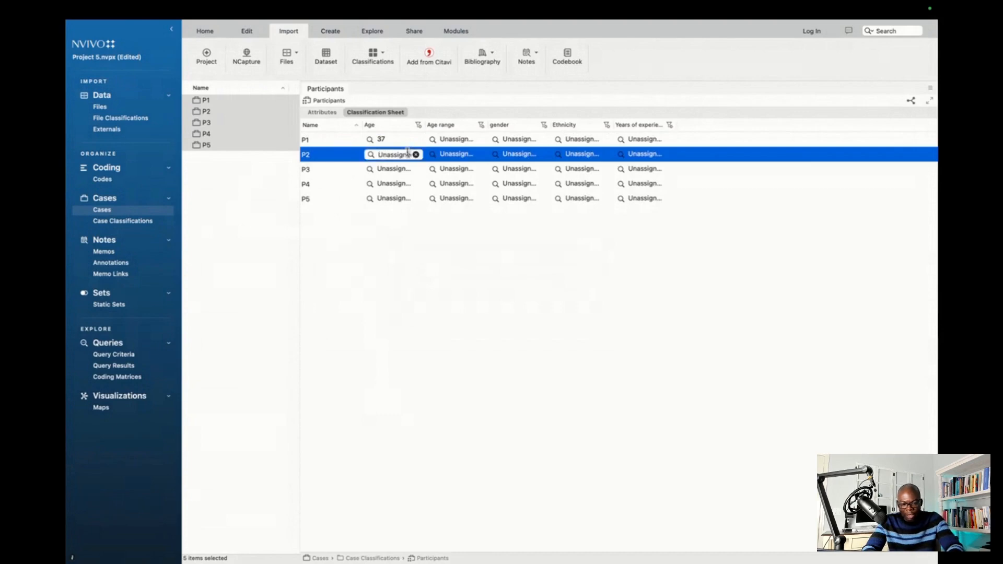
click(403, 155)
key(BackSpace)
key(BackSpace)
key(BackSpace)
key(BackSpace)
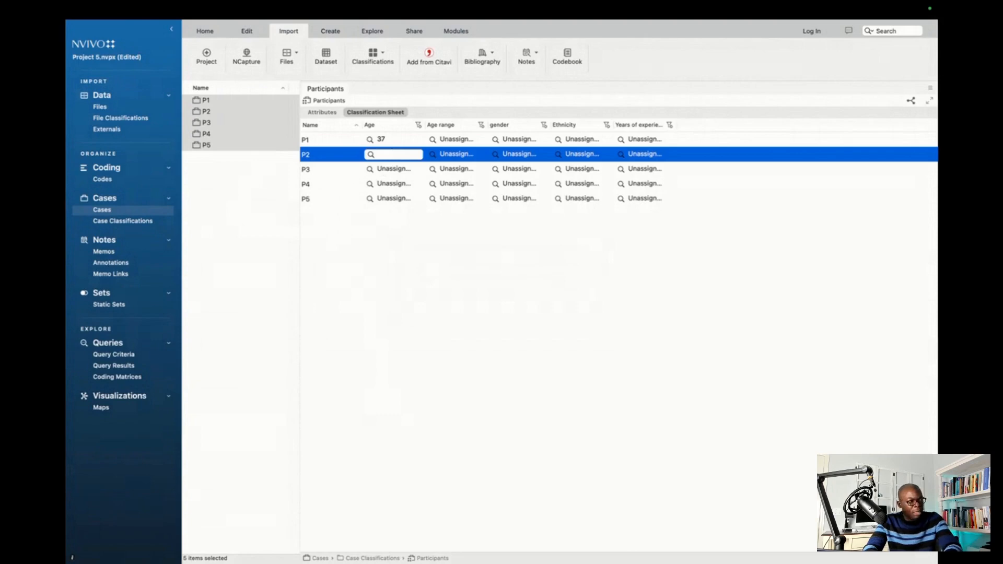
text(55)
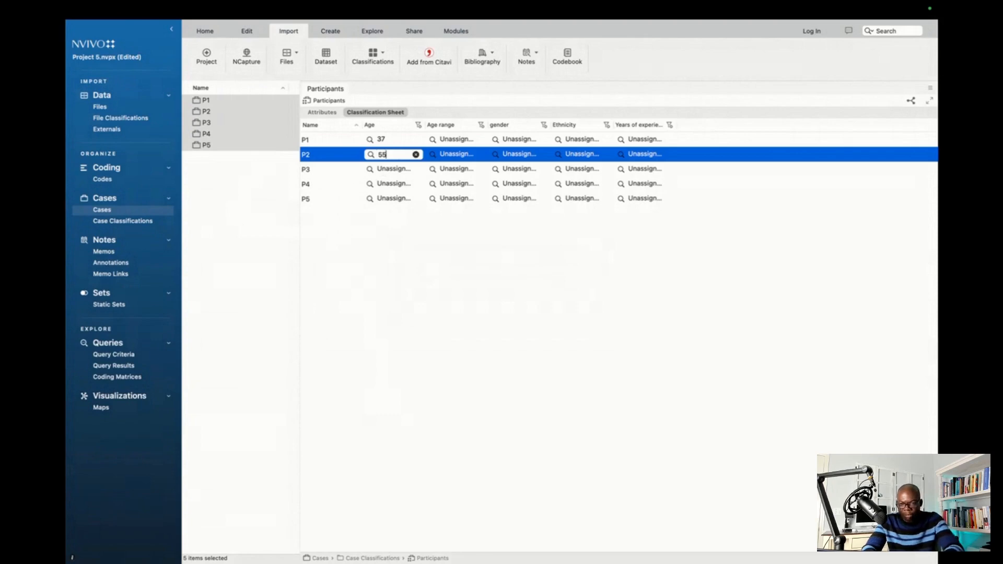
Set the Age of case P3 to 70 in the classification sheet
click(405, 170)
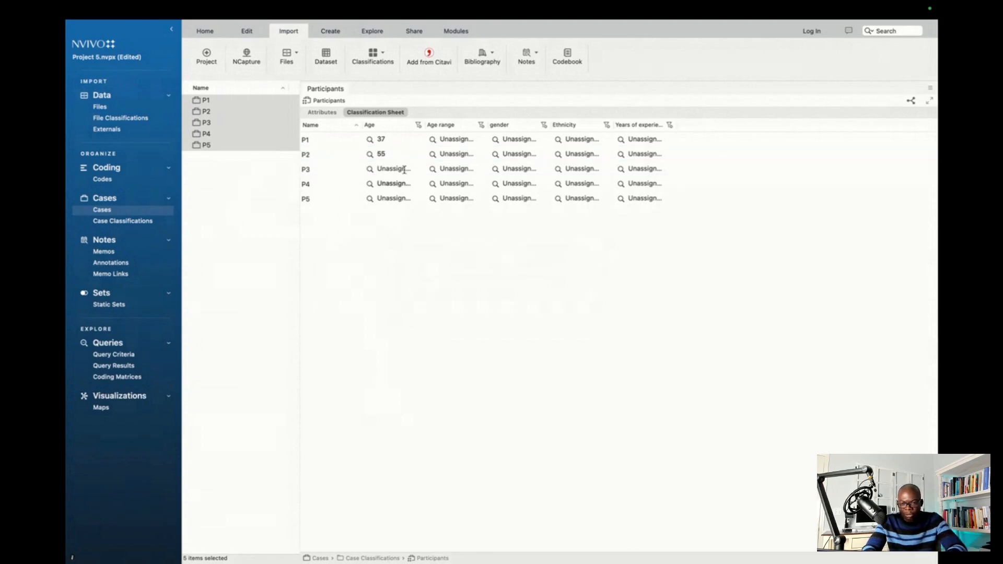
click(405, 170)
click(405, 170)
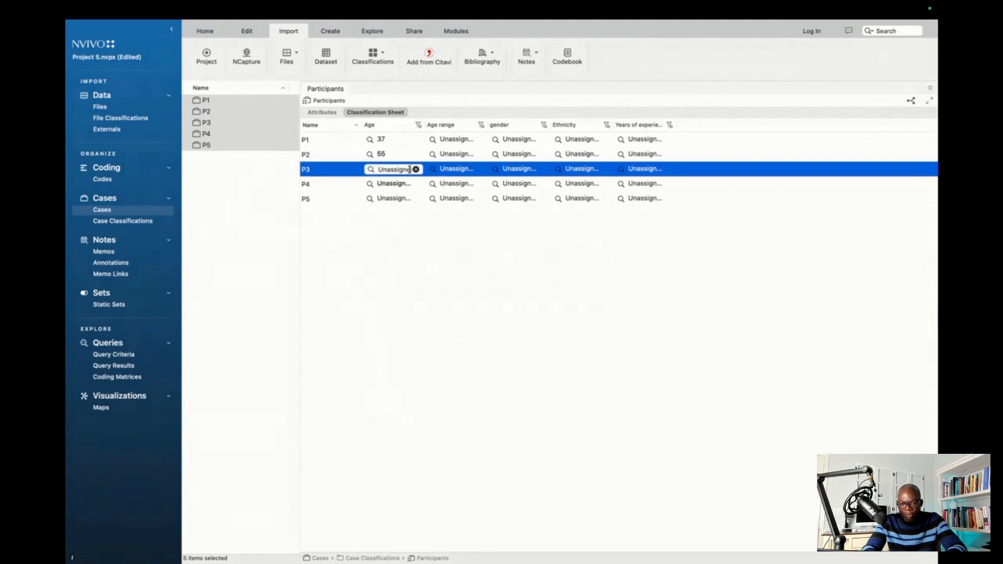
key(BackSpace)
drag(409, 169, 373, 169)
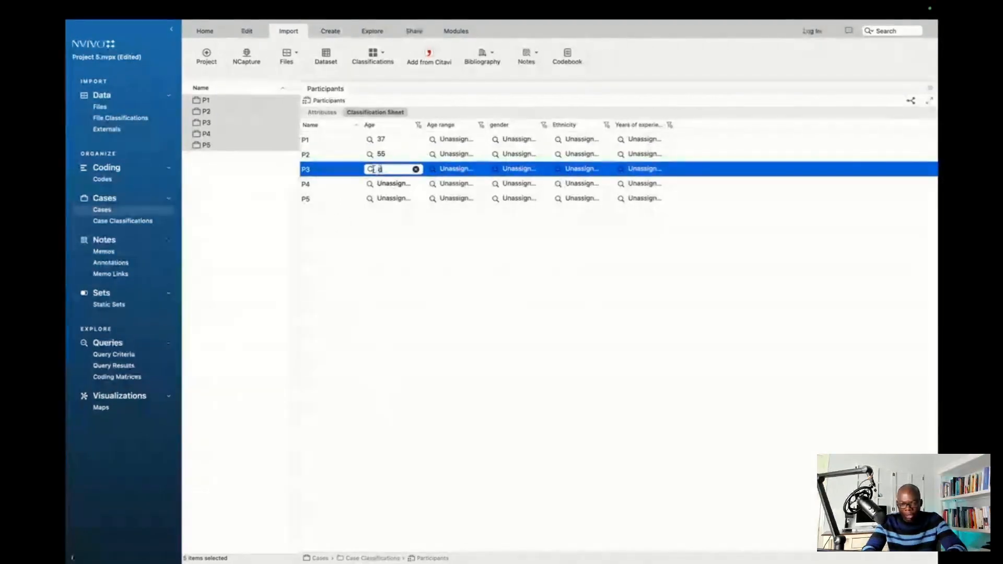
key(BackSpace)
text(70)
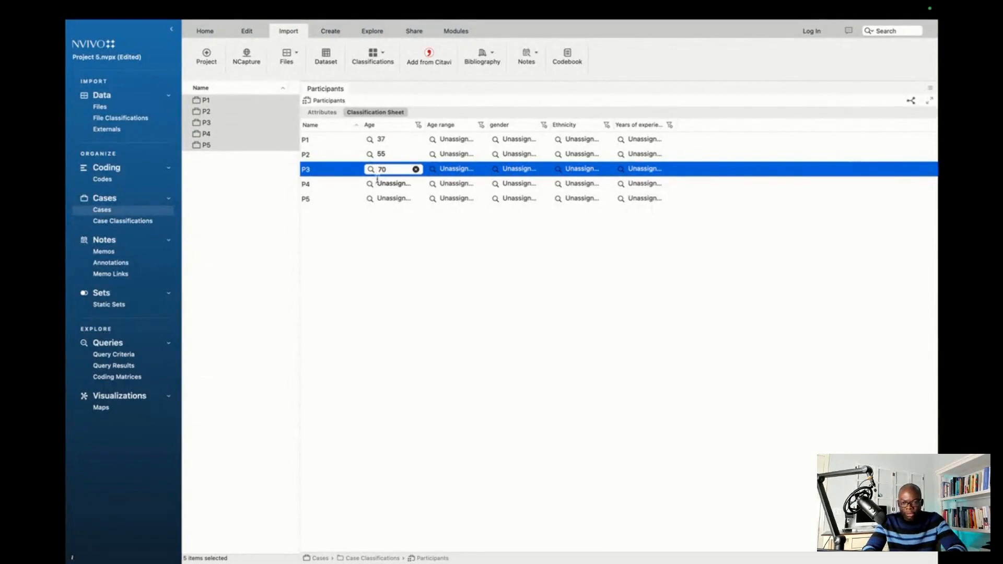
key(Return)
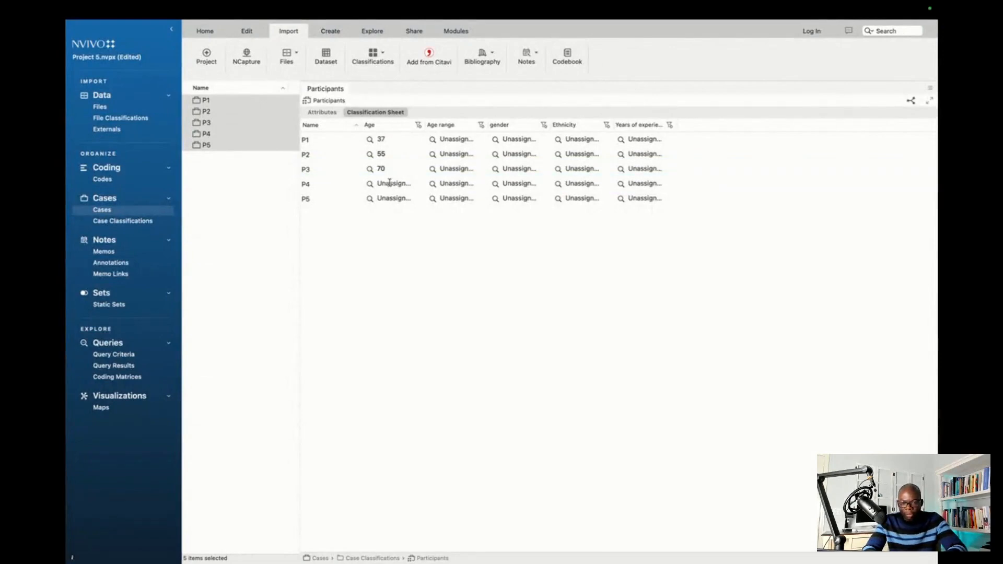
Set the Age of case P4 to 33 and of case P5 to 65 in the classification sheet
click(401, 184)
click(402, 183)
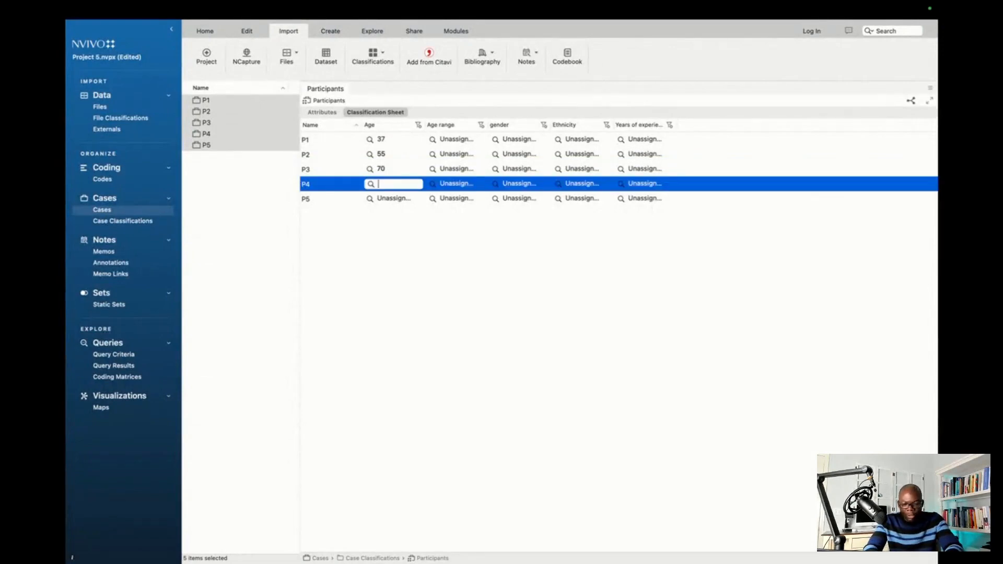
text(33)
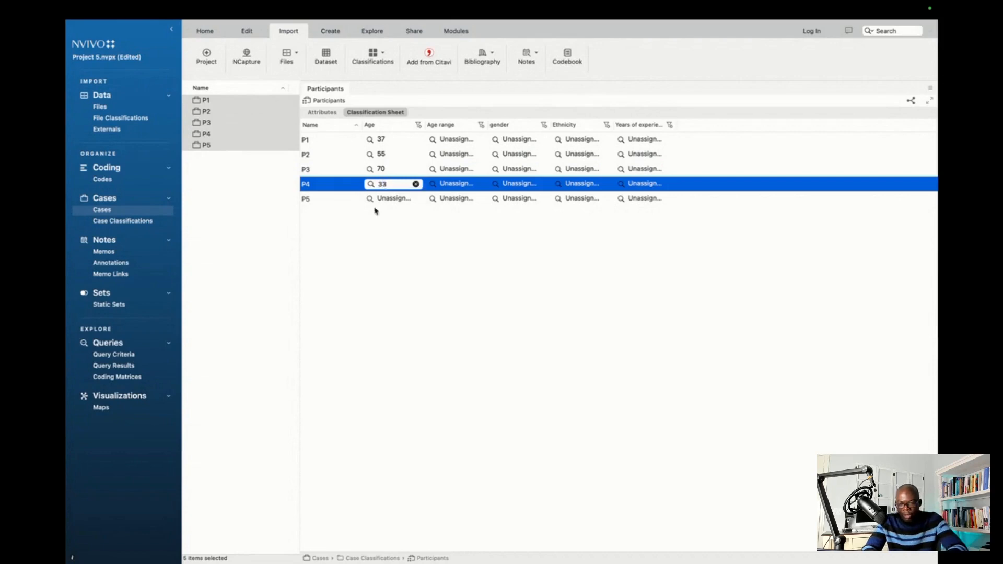
key(Return)
click(401, 198)
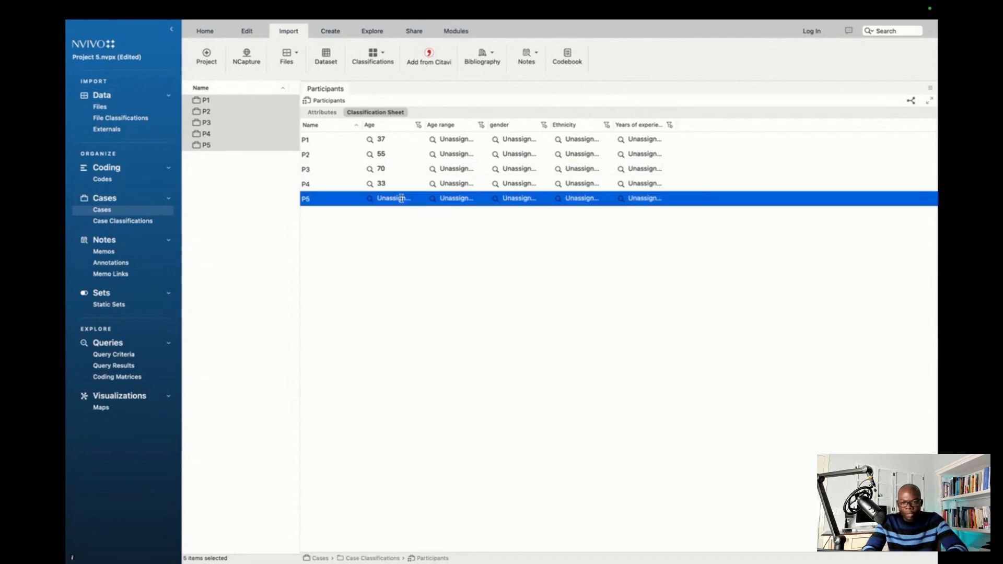
click(401, 199)
text(65)
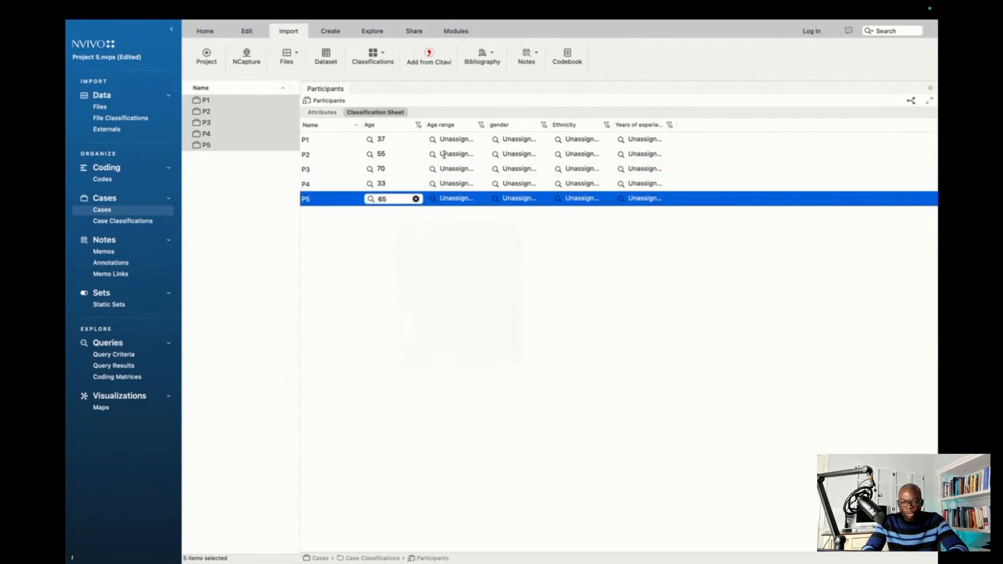
Set the Age range of case P1 to 36-55 in the Participants classification sheet
click(460, 139)
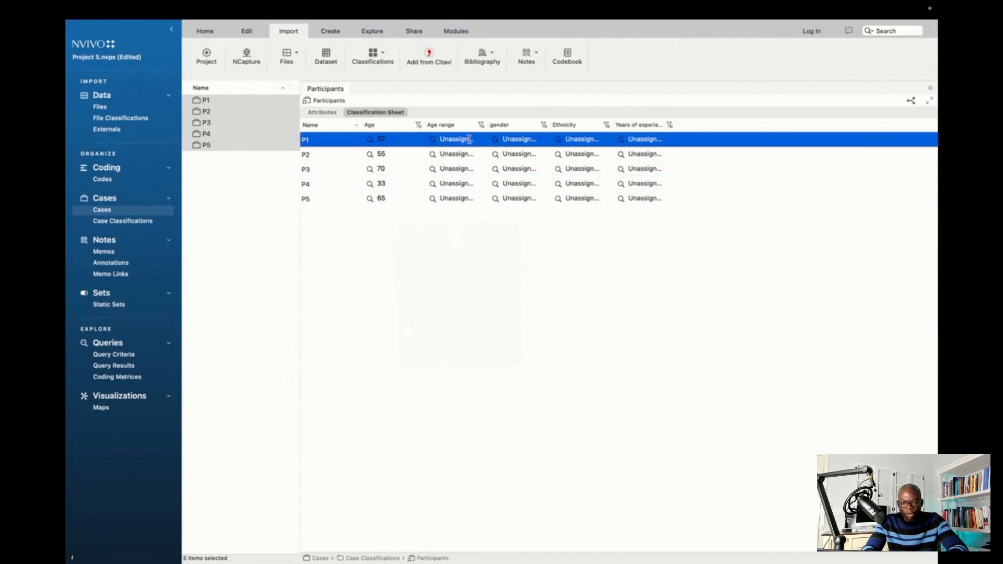
click(470, 139)
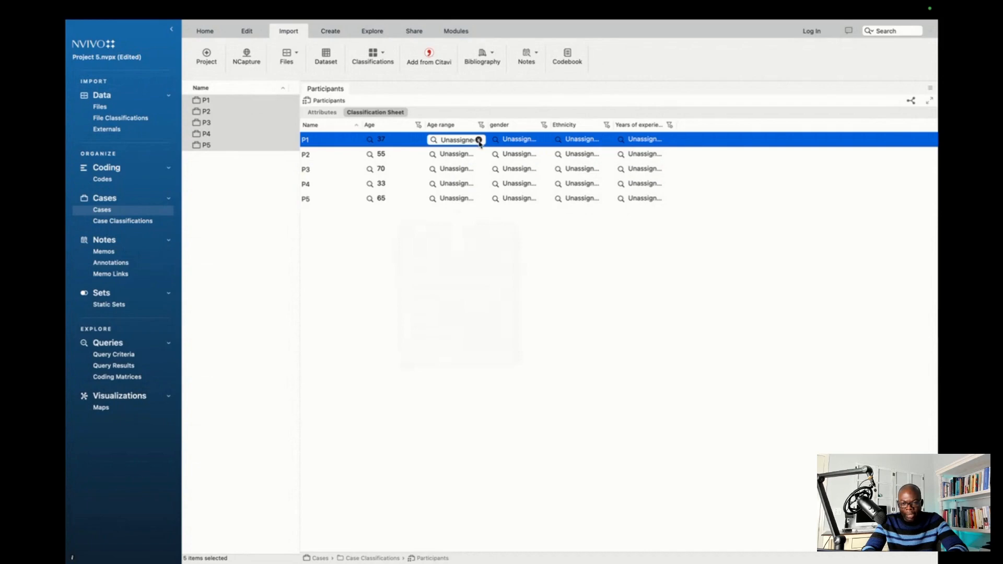
click(479, 140)
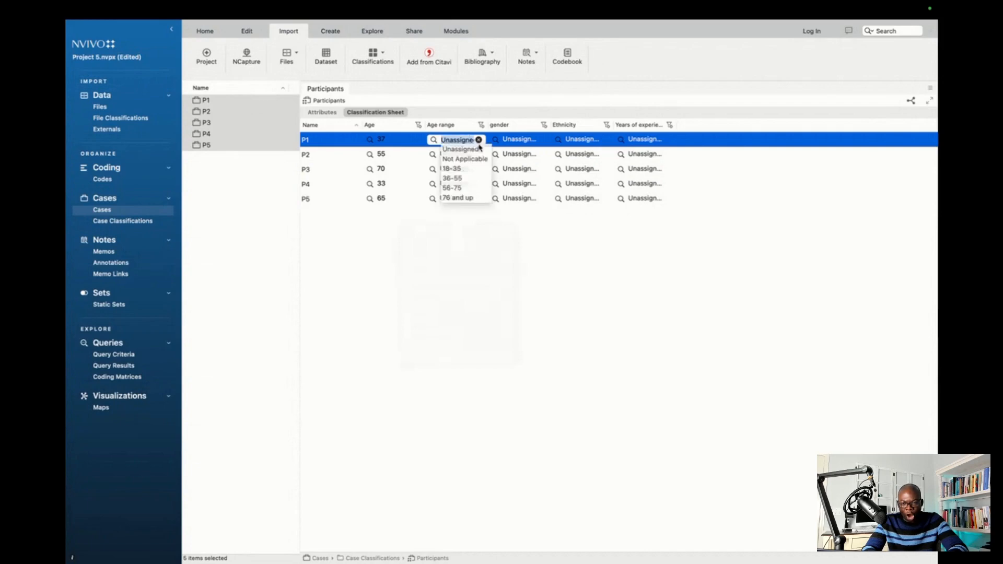
click(464, 179)
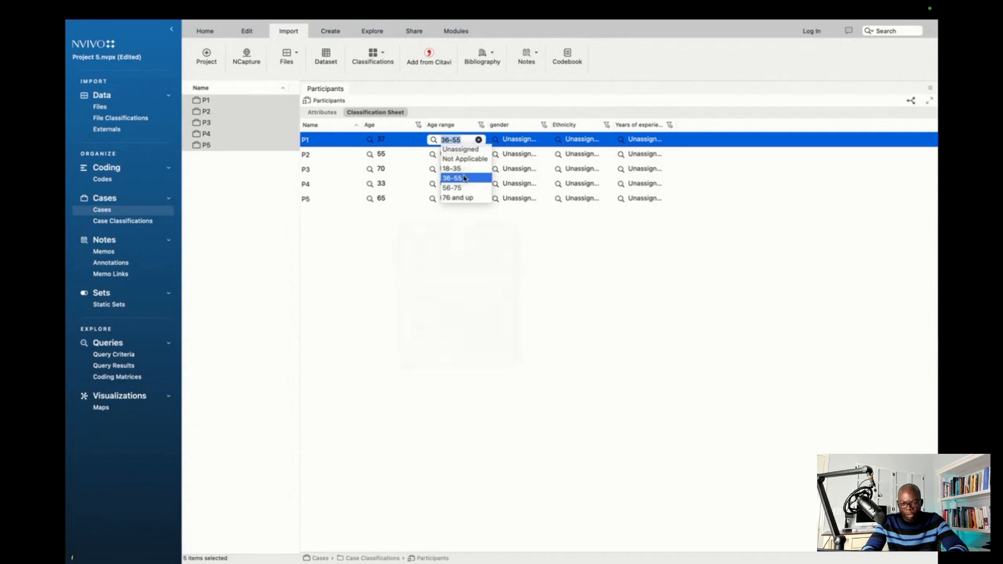
click(456, 223)
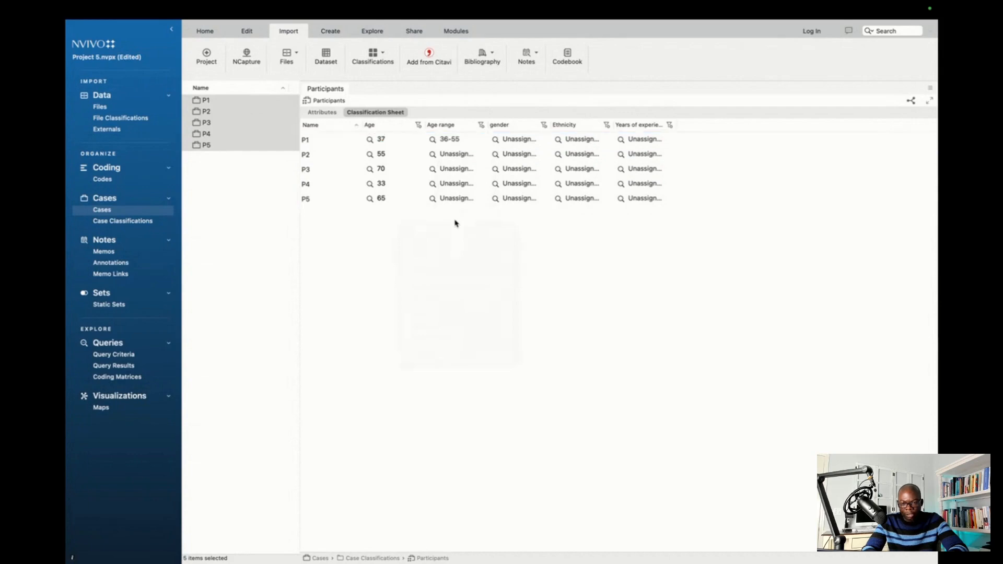
Set the Age range of case P2 to 36-55 in the classification sheet
click(474, 155)
click(473, 155)
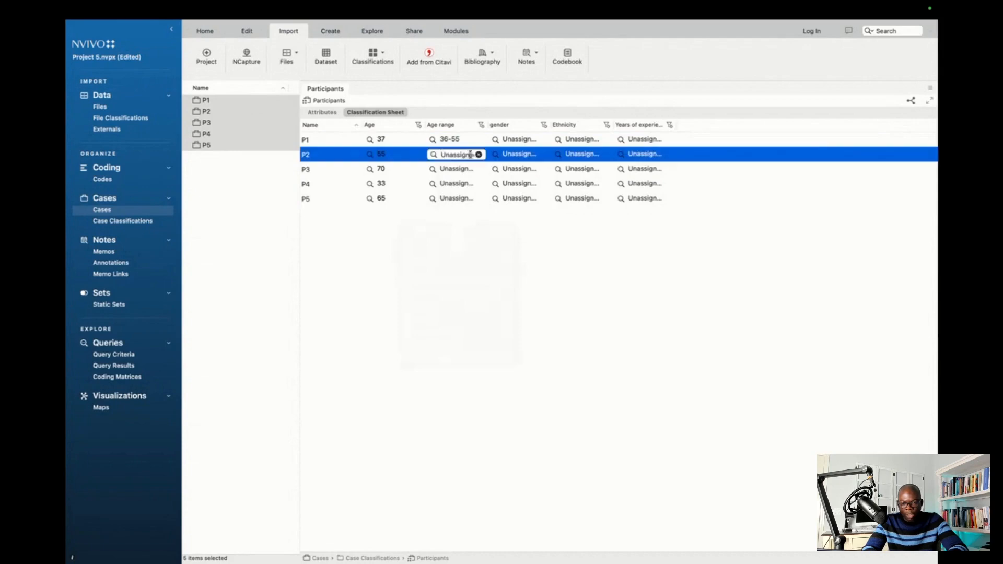
click(479, 155)
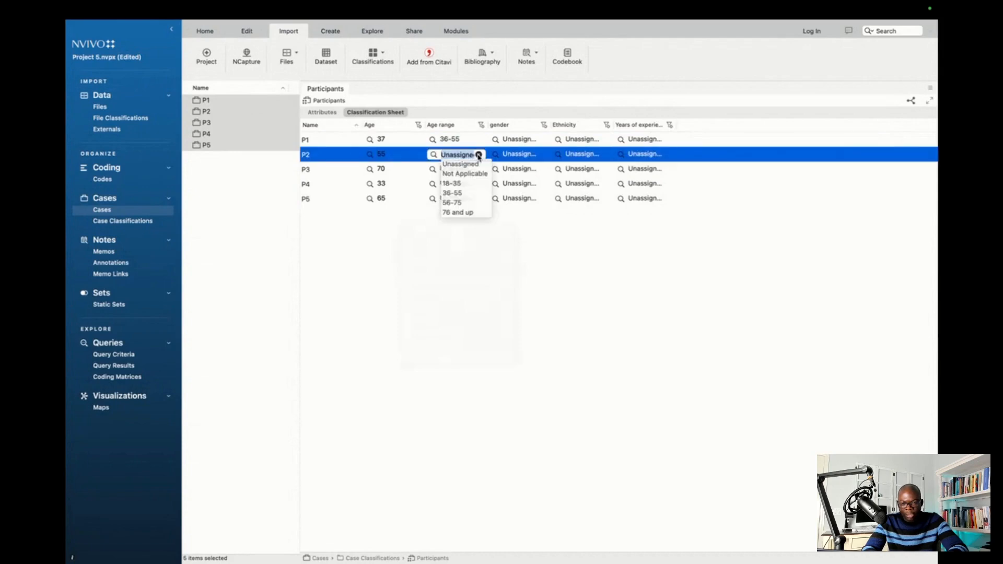
click(462, 193)
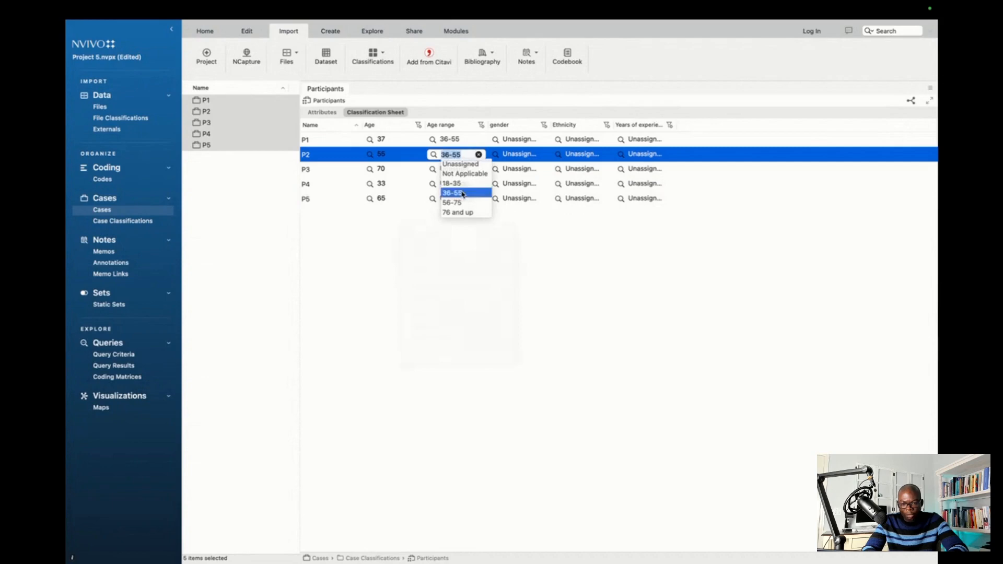
click(460, 231)
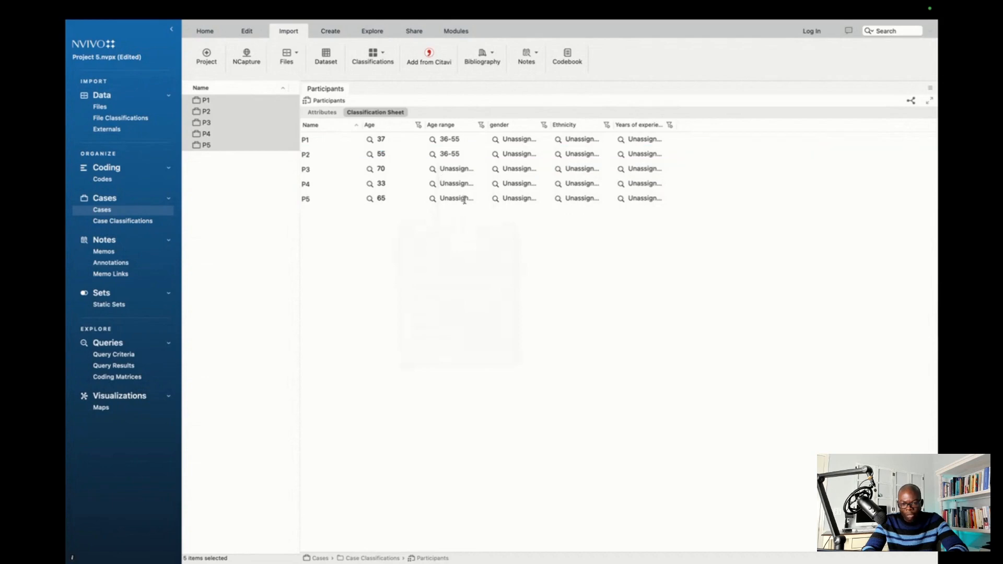
Set the Age range of case P3 to 56-75 in the classification sheet
right_click(487, 234)
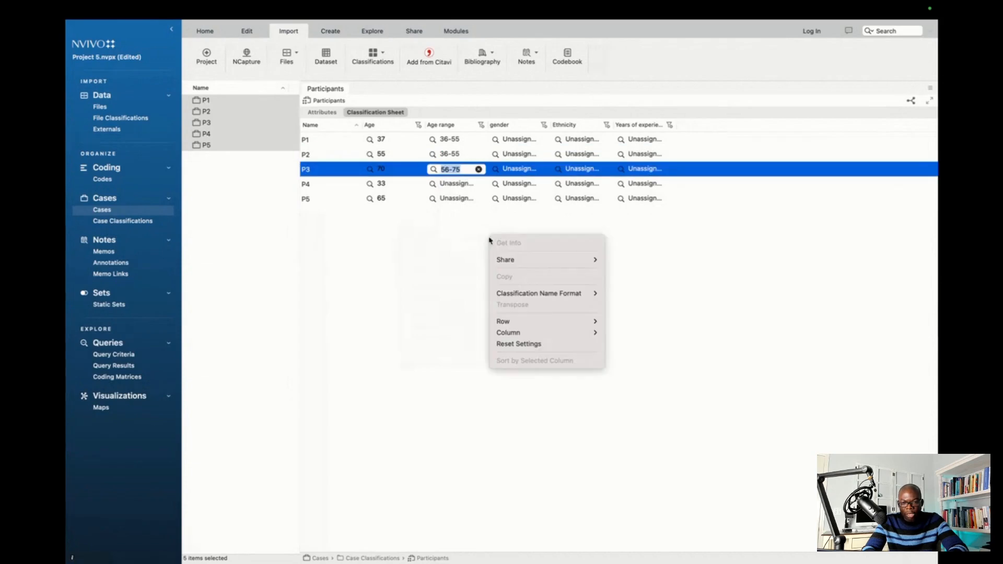
click(468, 235)
click(467, 235)
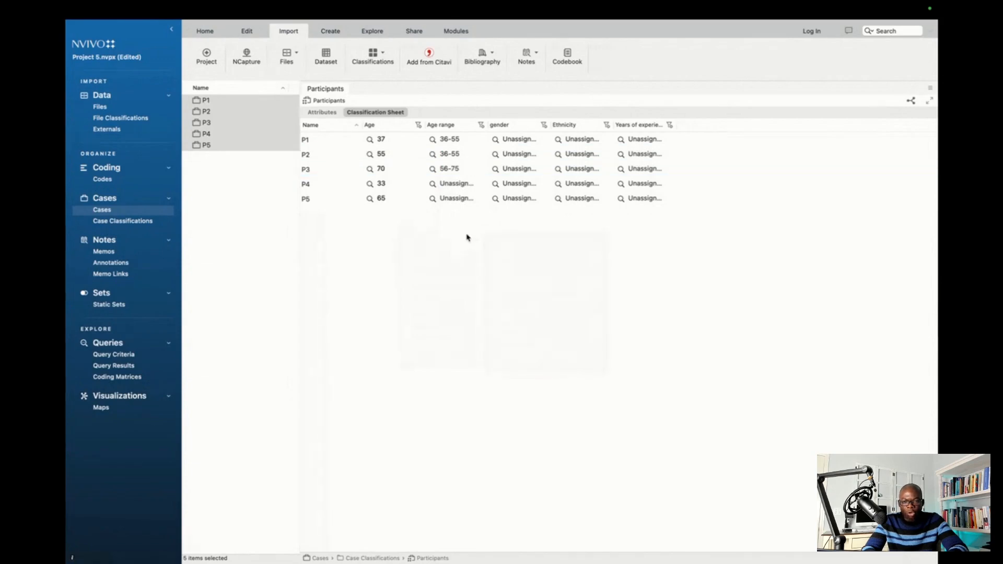
Set the gender of case P1 to Female in the classification sheet
click(530, 139)
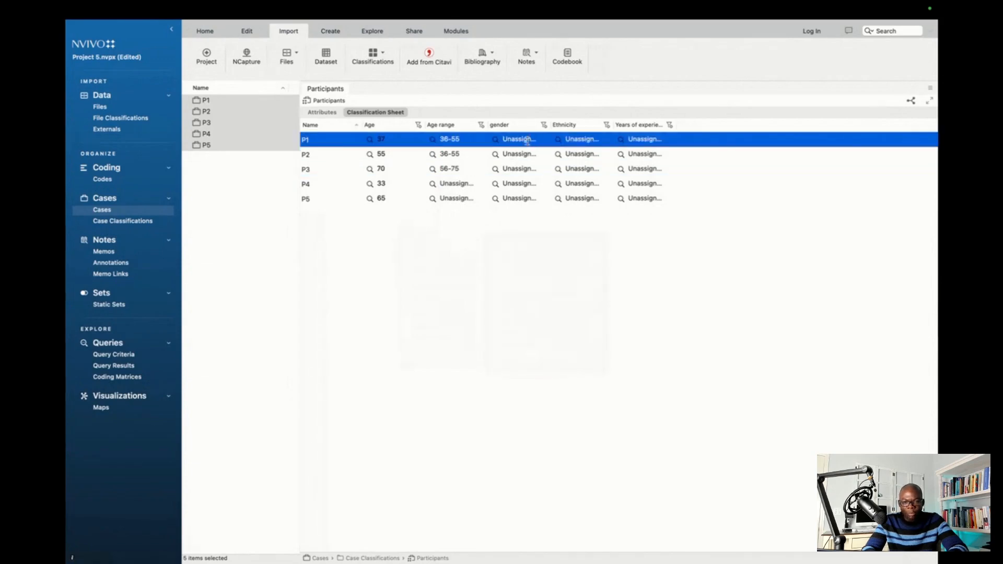
click(542, 140)
click(541, 140)
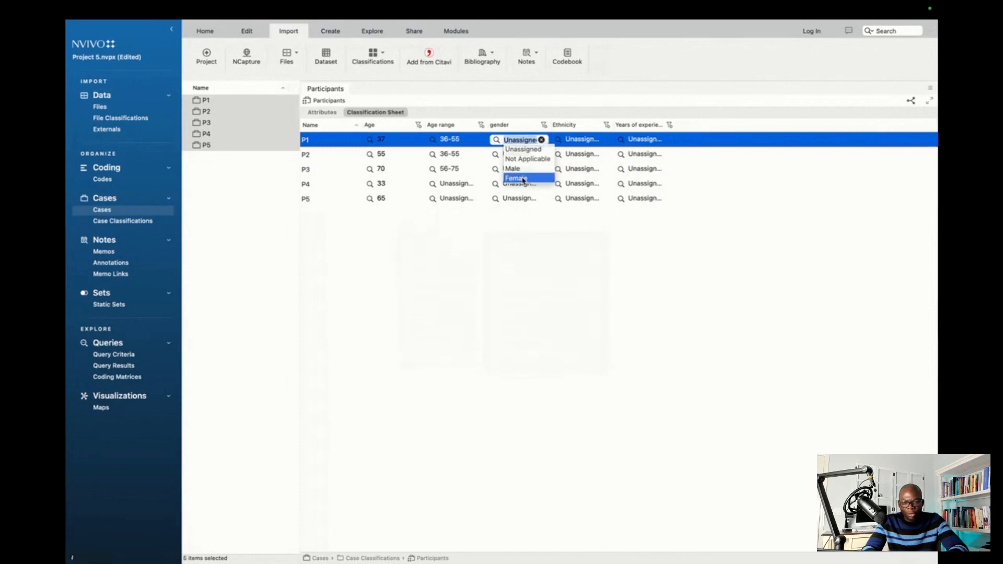
click(525, 179)
right_click(523, 229)
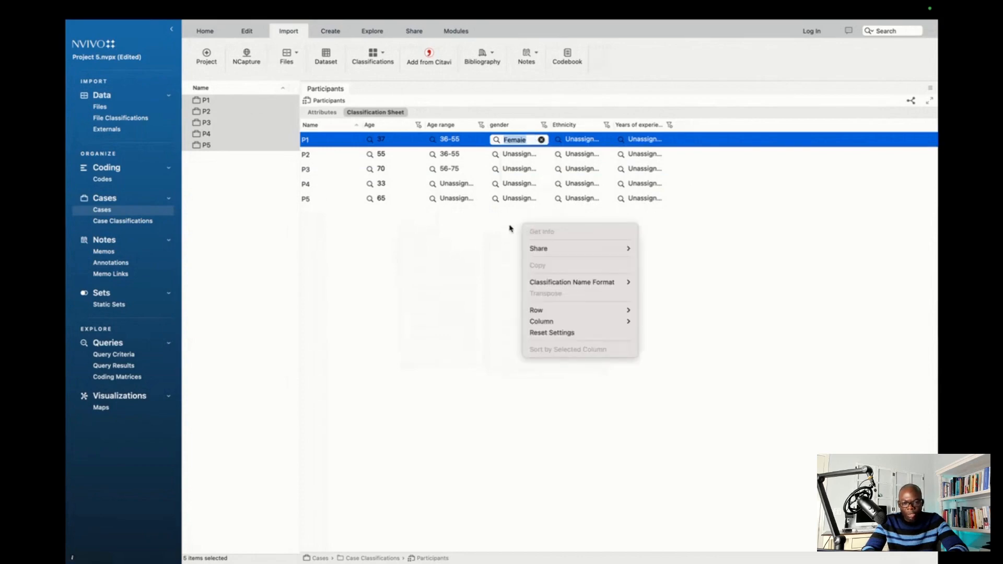
right_click(507, 228)
click(463, 234)
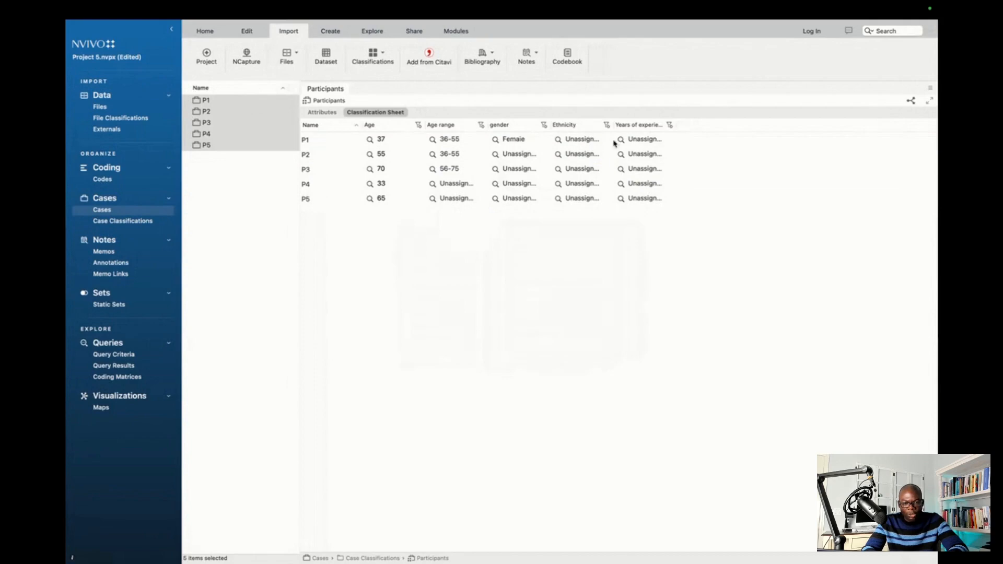
Set the Ethnicity of case P1 to African American and of case P2 to Caucasian in the classification sheet
click(595, 139)
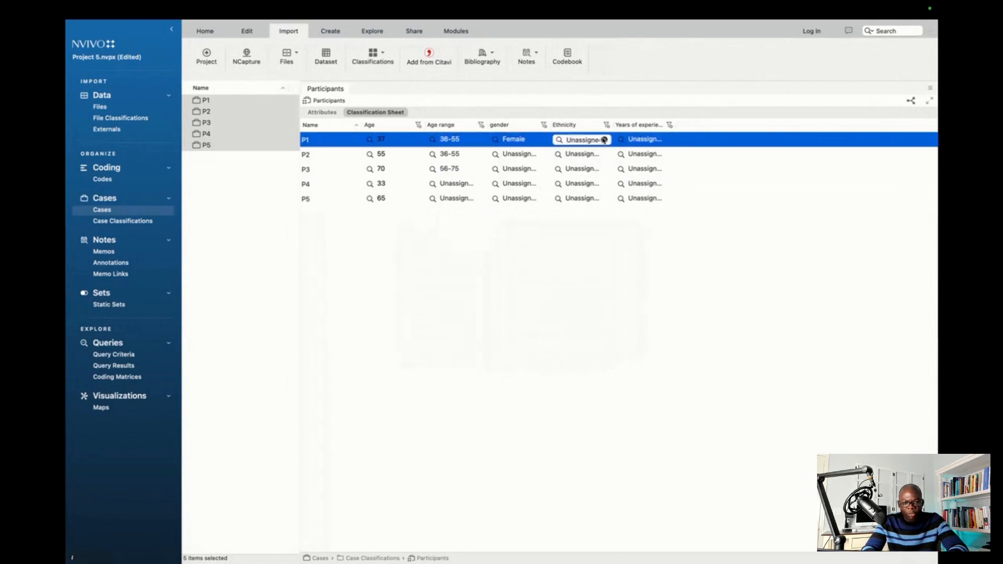
click(605, 140)
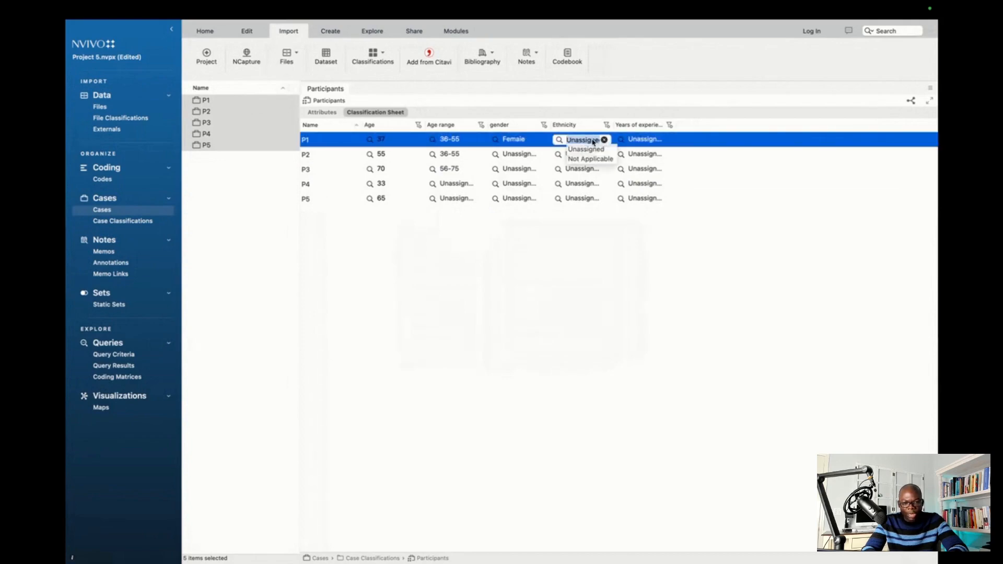
click(592, 142)
click(606, 140)
key(BackSpace)
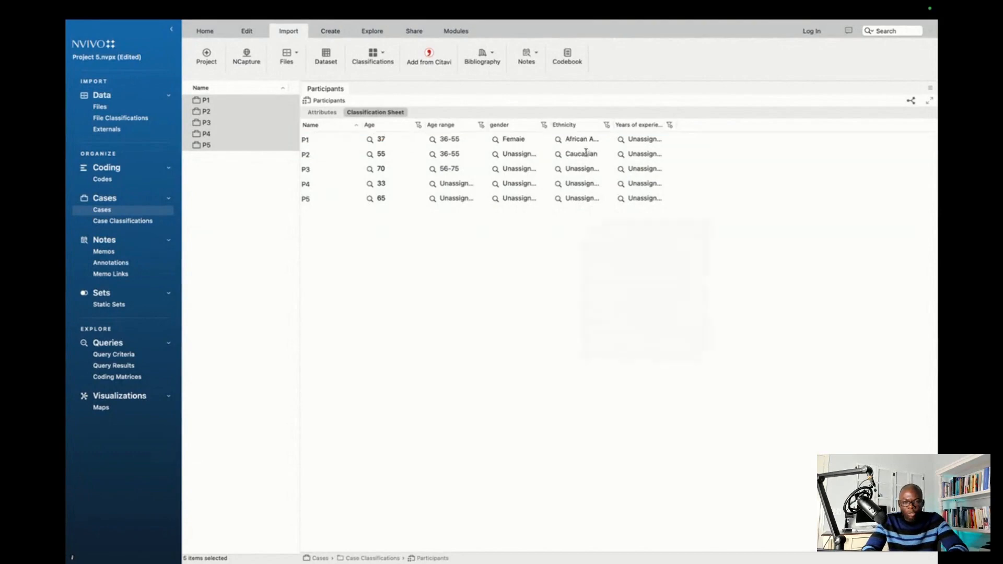
Set the Years of experience of case P1 to 12 in the classification sheet
click(645, 140)
click(653, 137)
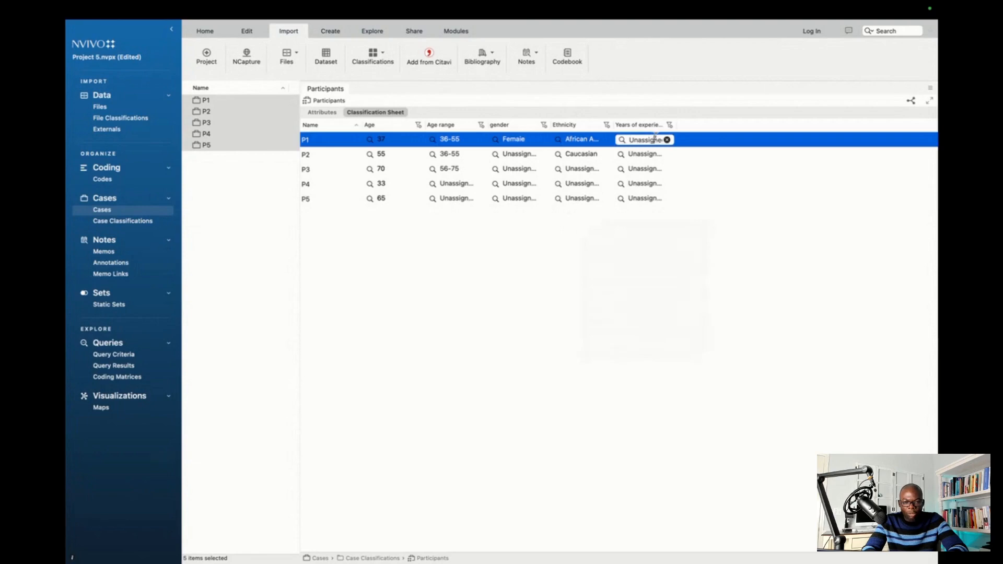
click(667, 139)
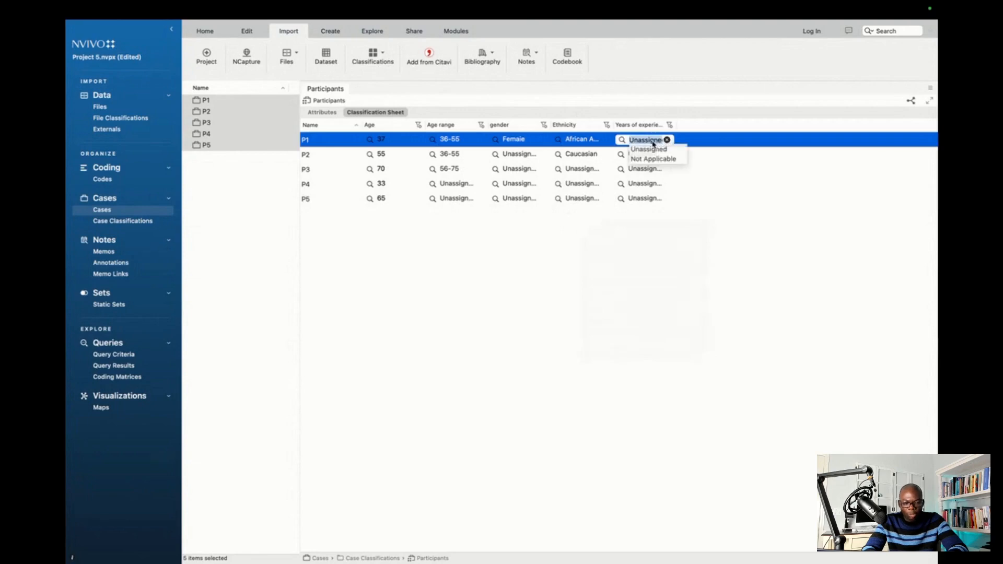
key(BackSpace)
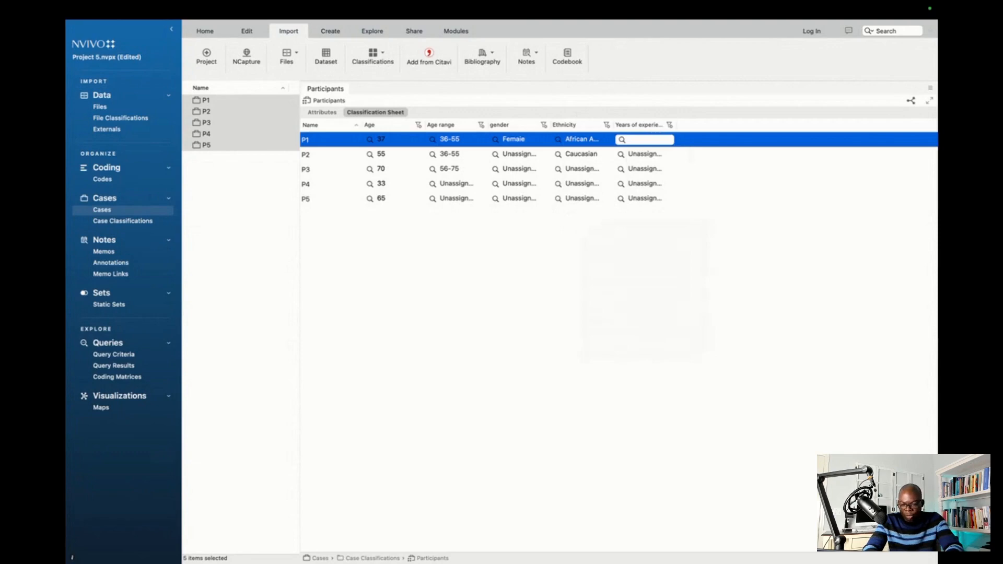
text(12)
click(608, 225)
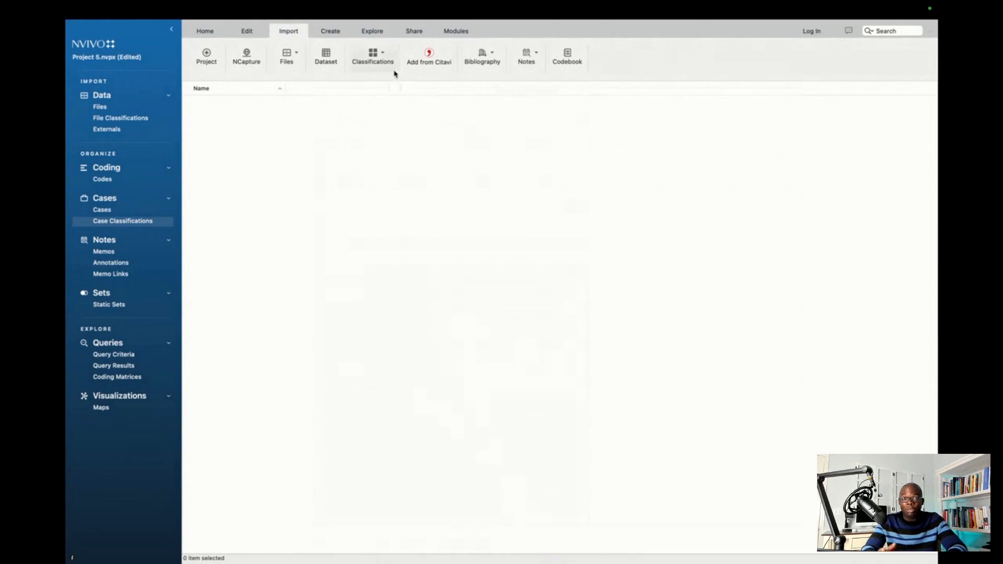
Start a classification sheet import using the Participants demographics CSV file from the NVivo for Mac folder on the Desktop
click(385, 58)
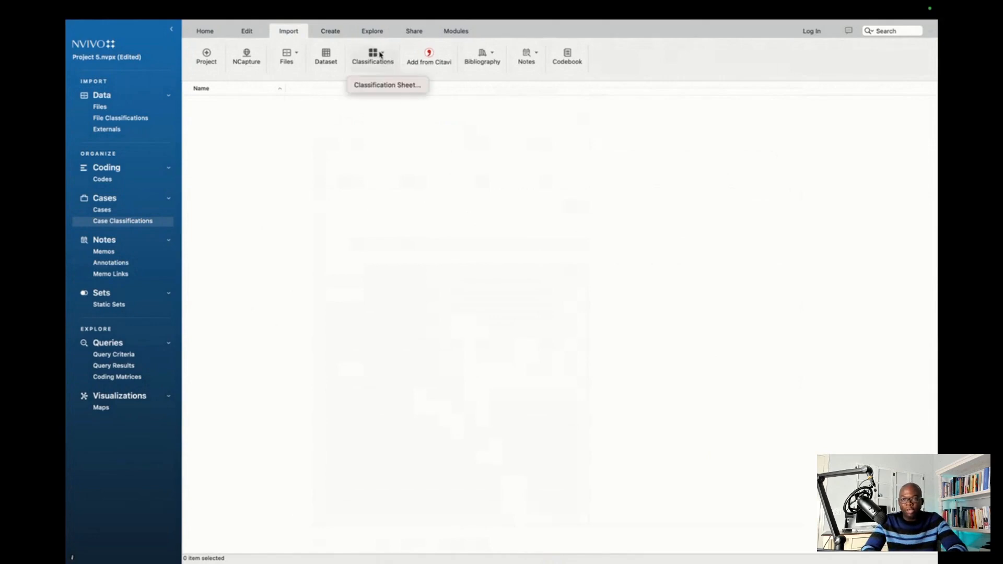
click(386, 85)
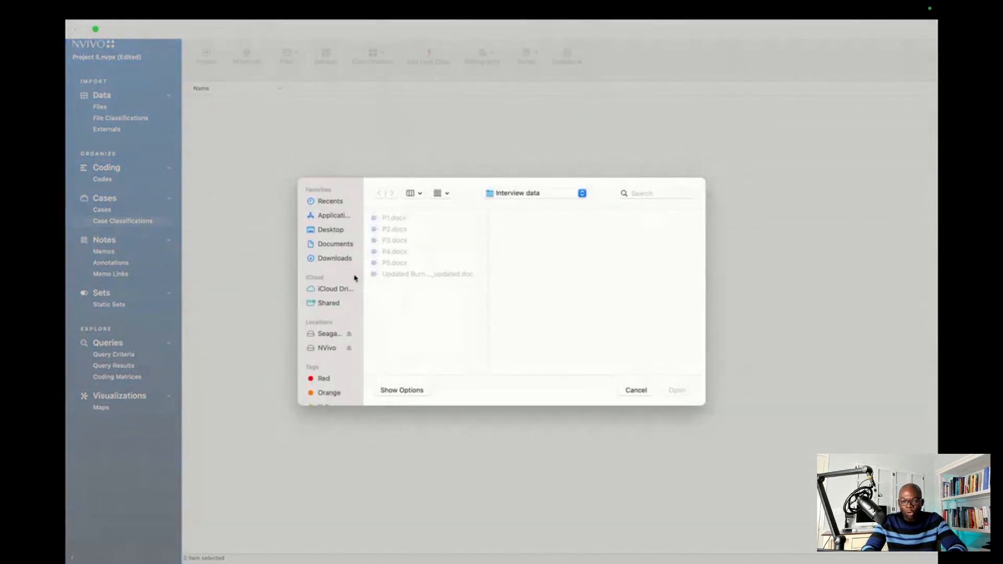
click(339, 232)
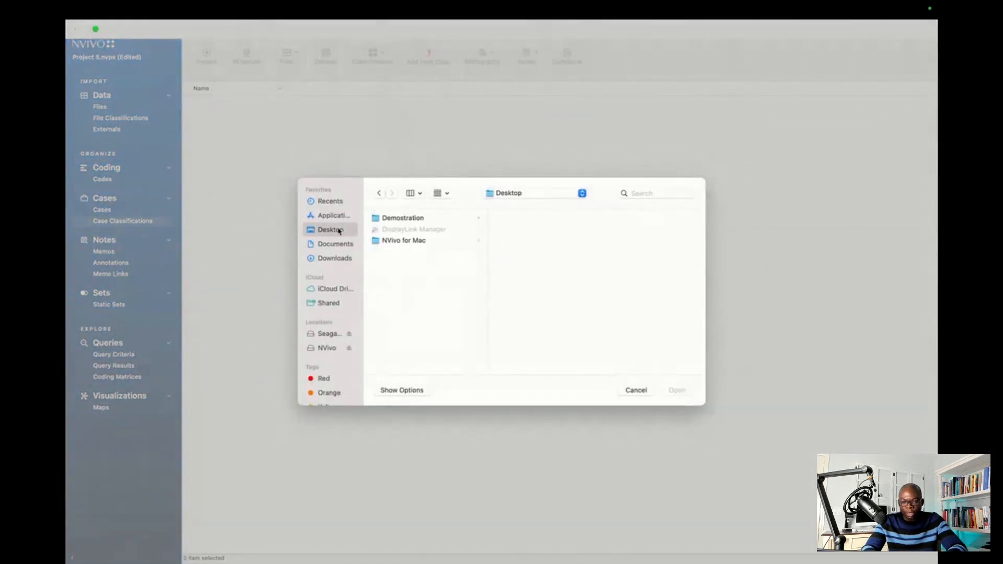
click(396, 243)
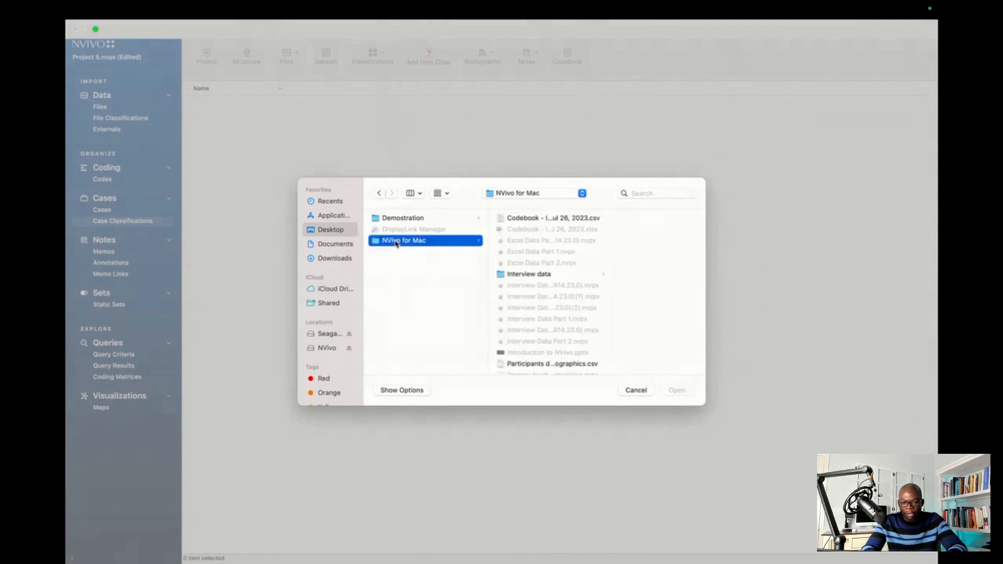
click(542, 365)
click(676, 391)
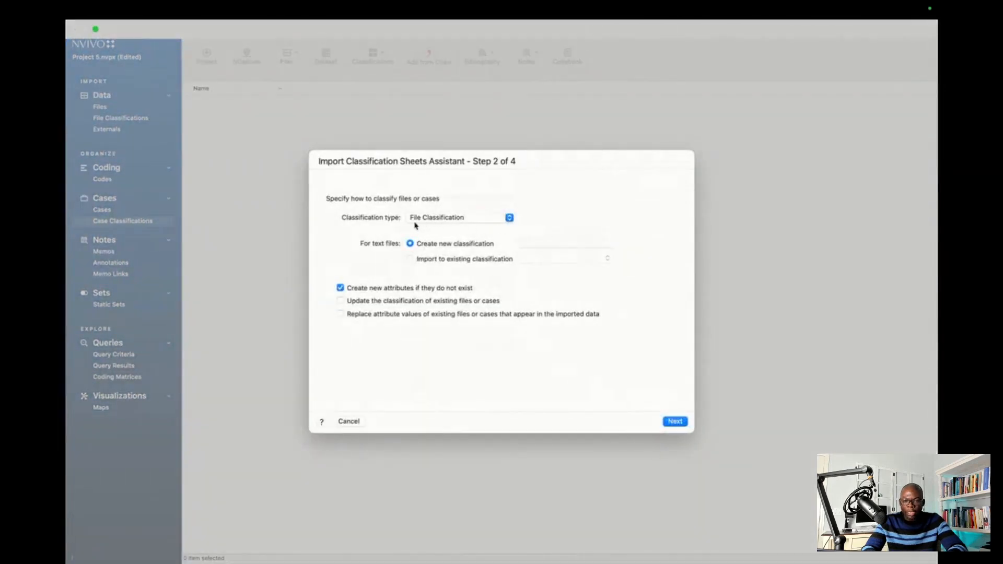
Import the sheet as a new case classification named Participants, then display its classification sheet
click(506, 220)
click(522, 243)
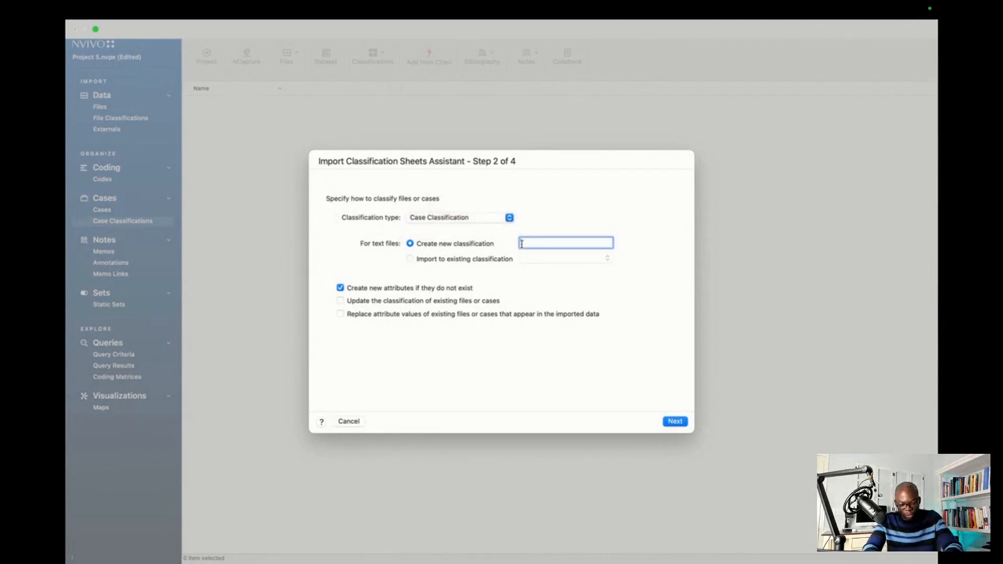
text(Participants)
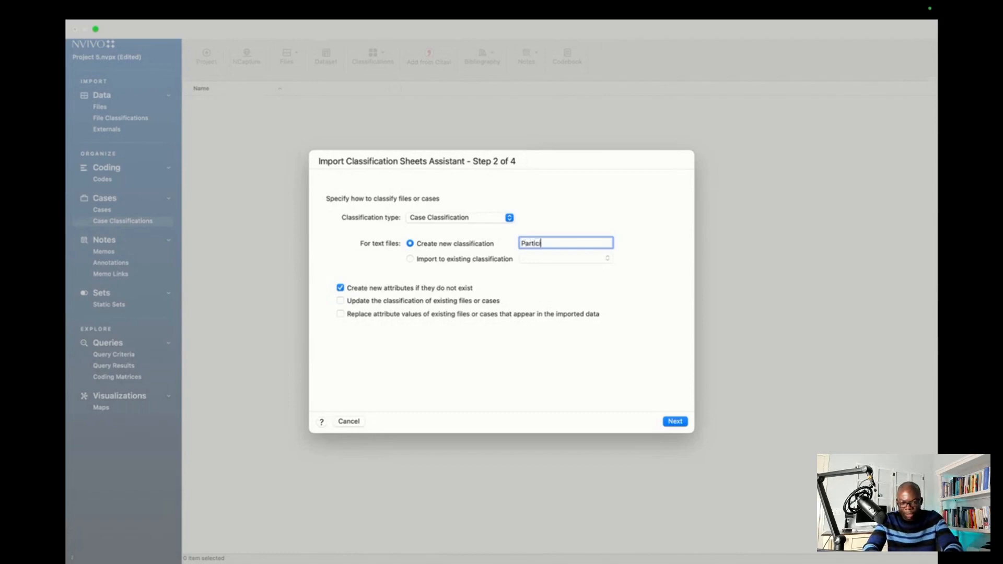
click(674, 423)
click(674, 423)
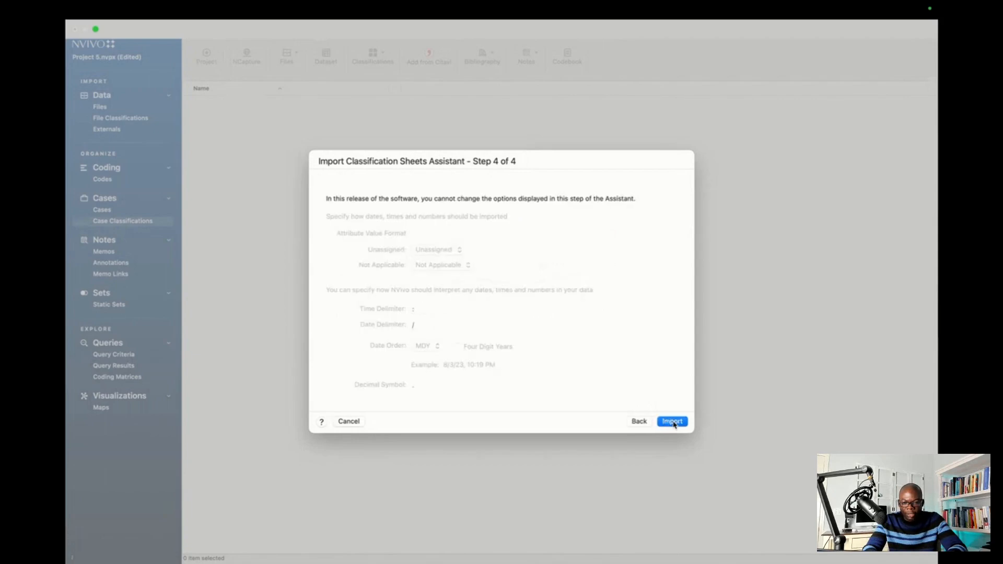
click(673, 422)
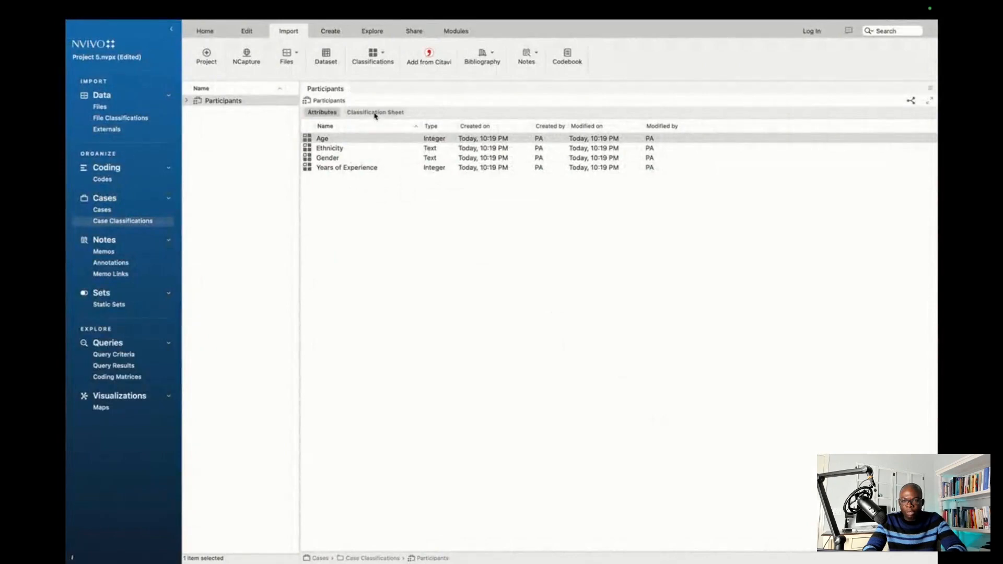
click(375, 112)
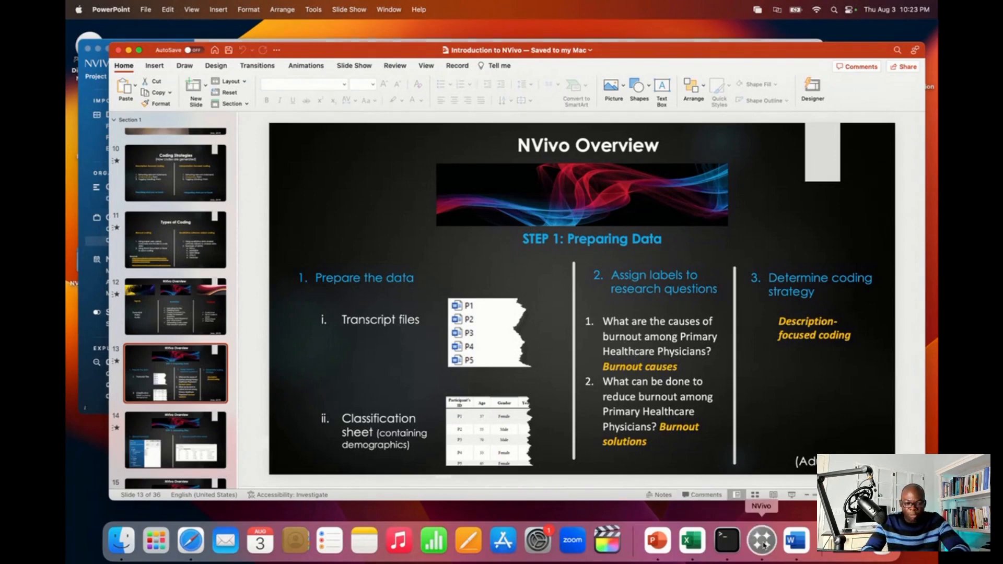
Switch to NVivo and start a new top-level code named "(RQ1) Burnout causes" in the project's codes
click(763, 545)
click(148, 200)
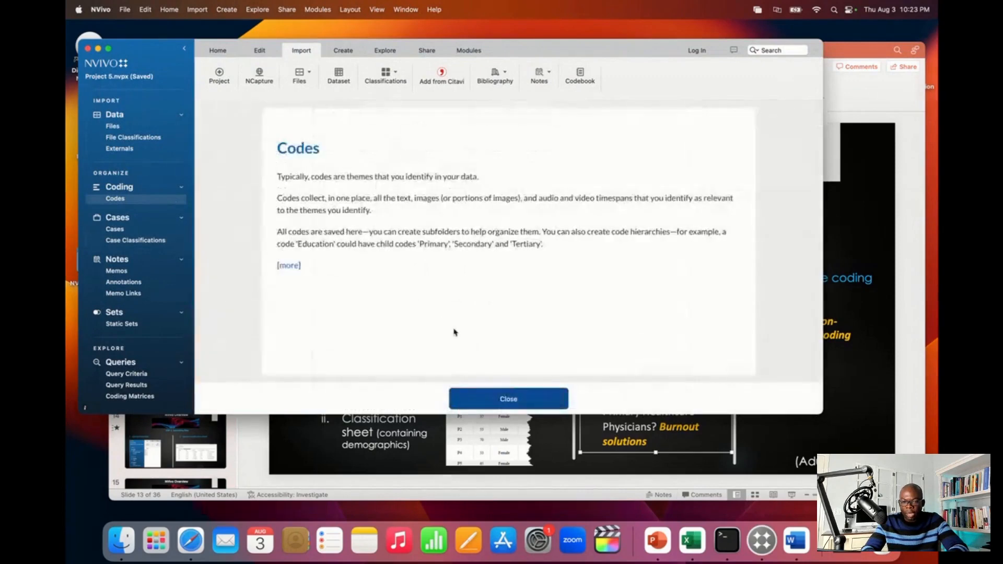
click(485, 398)
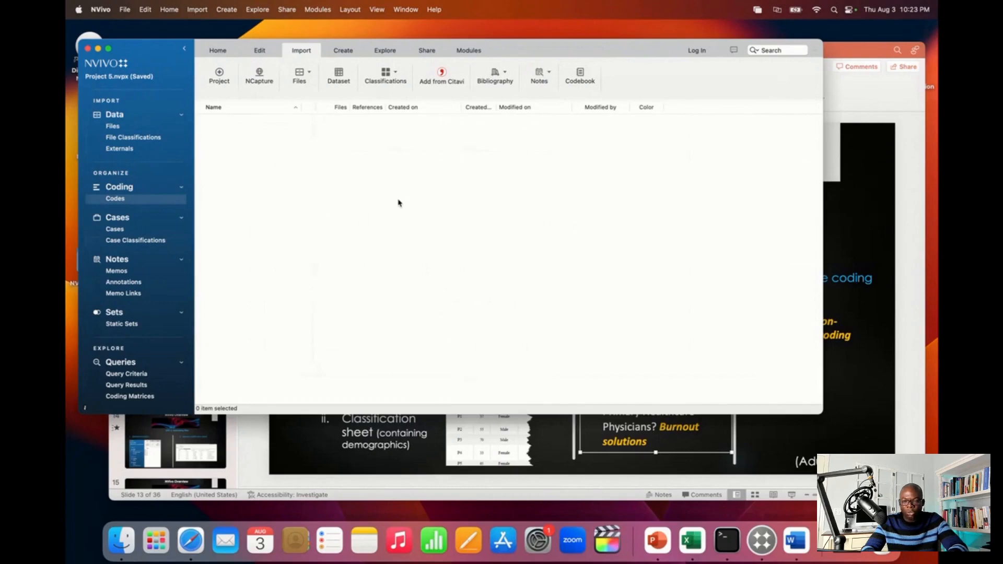
right_click(365, 194)
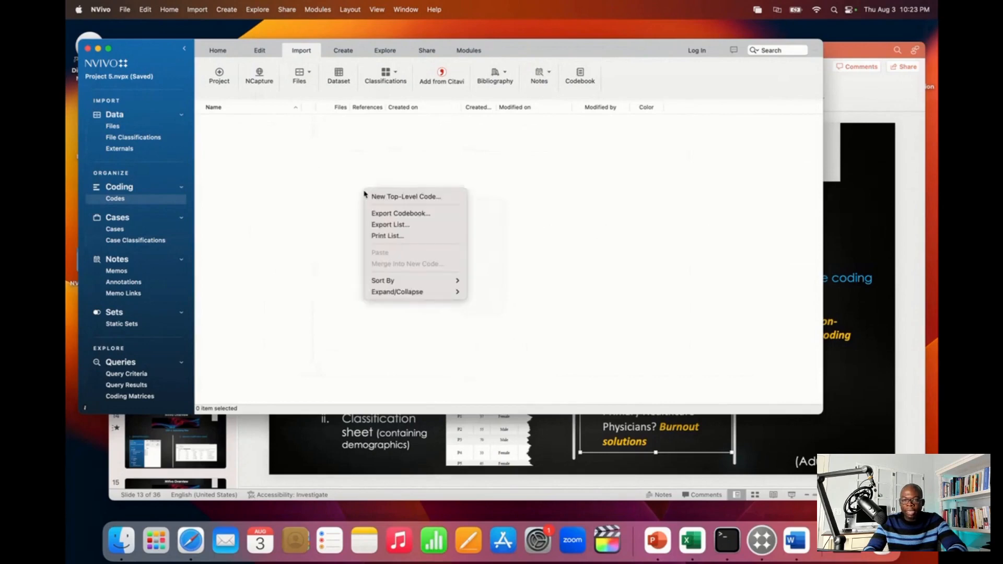
click(393, 198)
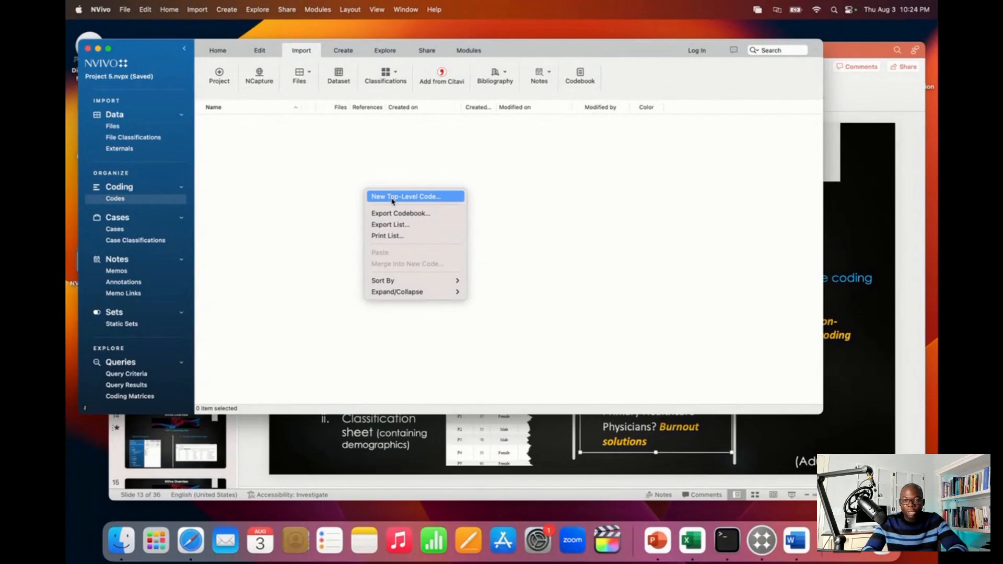
click(393, 198)
key(BackSpace)
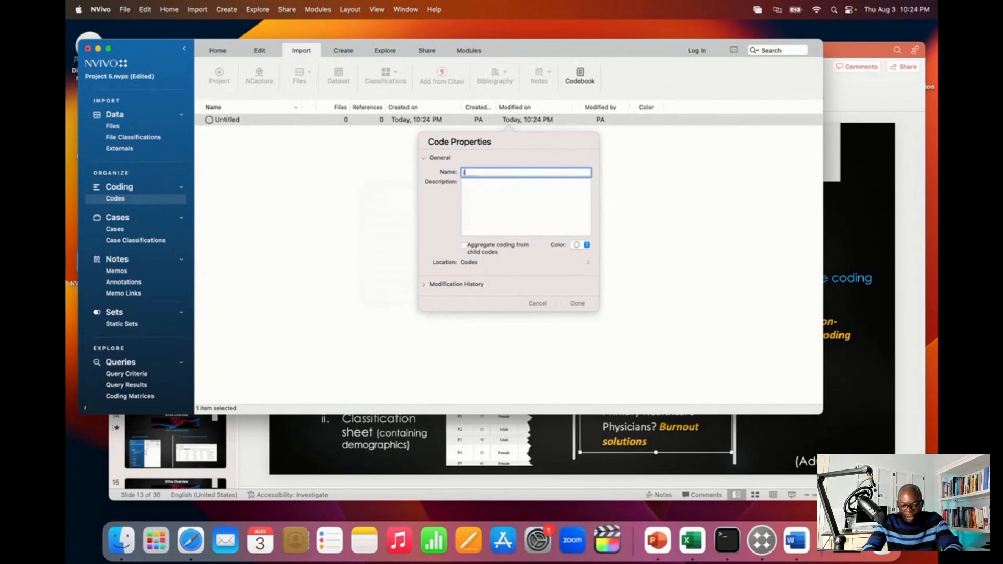
text((R)
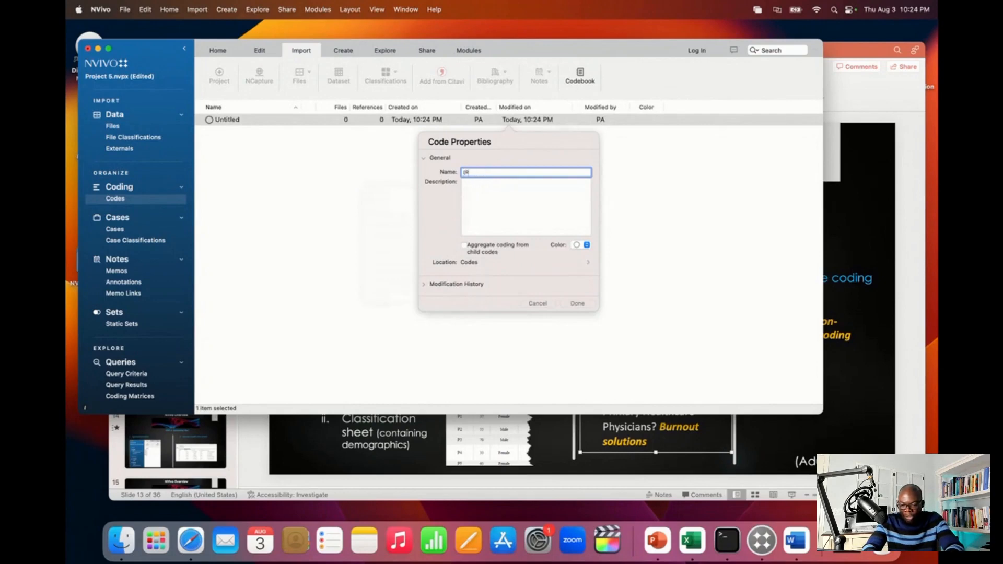
text(Q1) )
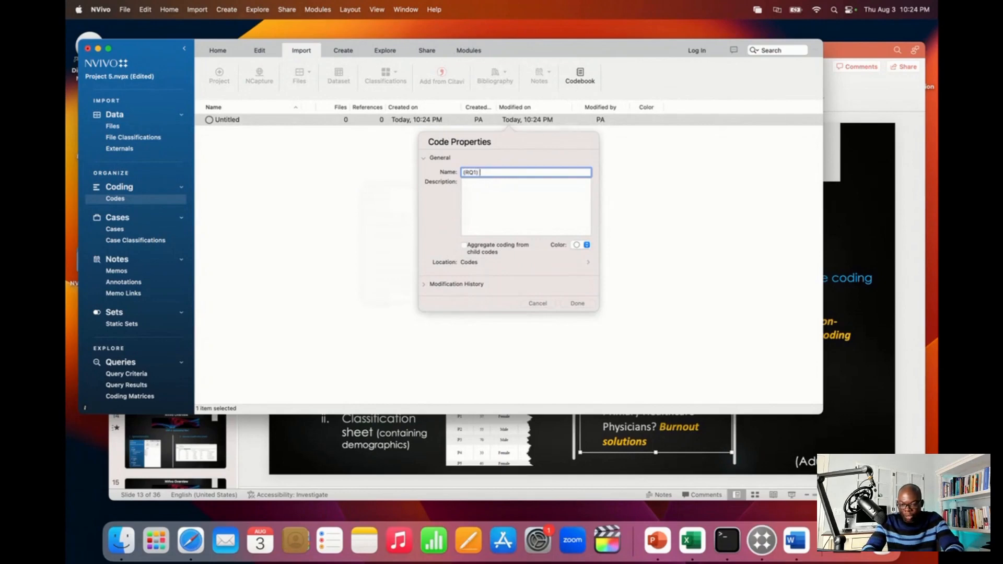
text(Burnout c)
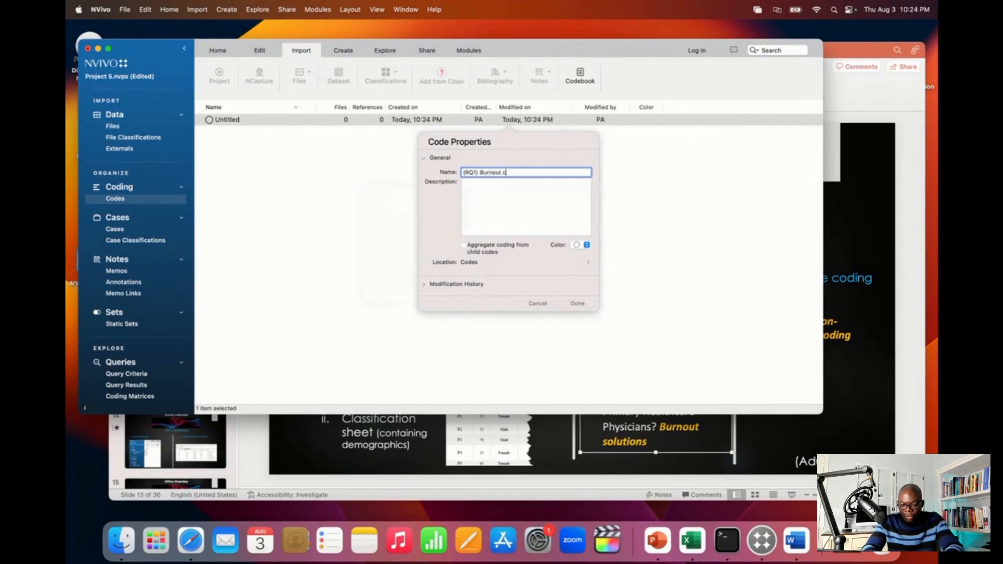
text(auses)
Set the code's description to numbered question 1, "What are the causes of burnout among Primary Healthcare Physicians?", and aggregate coding from child codes
right_click(479, 215)
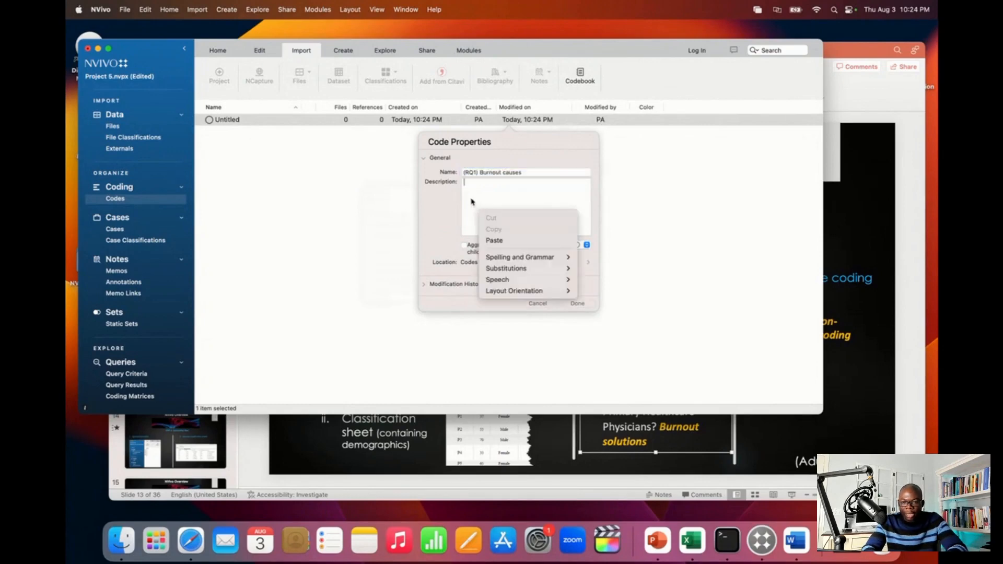
click(471, 201)
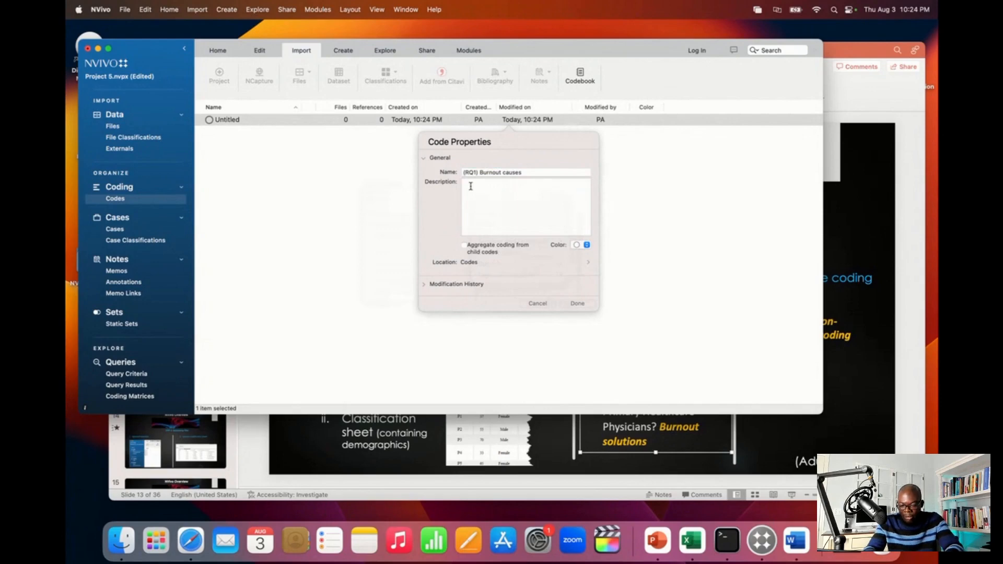
text(What are the causes of burnout among Primary Healthcare Physicians?)
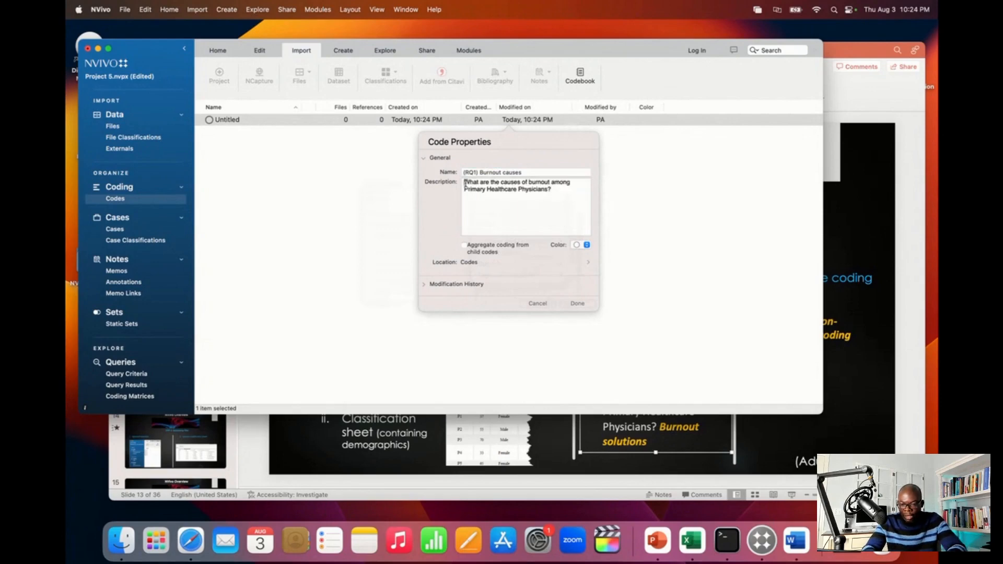
click(466, 183)
text(1,)
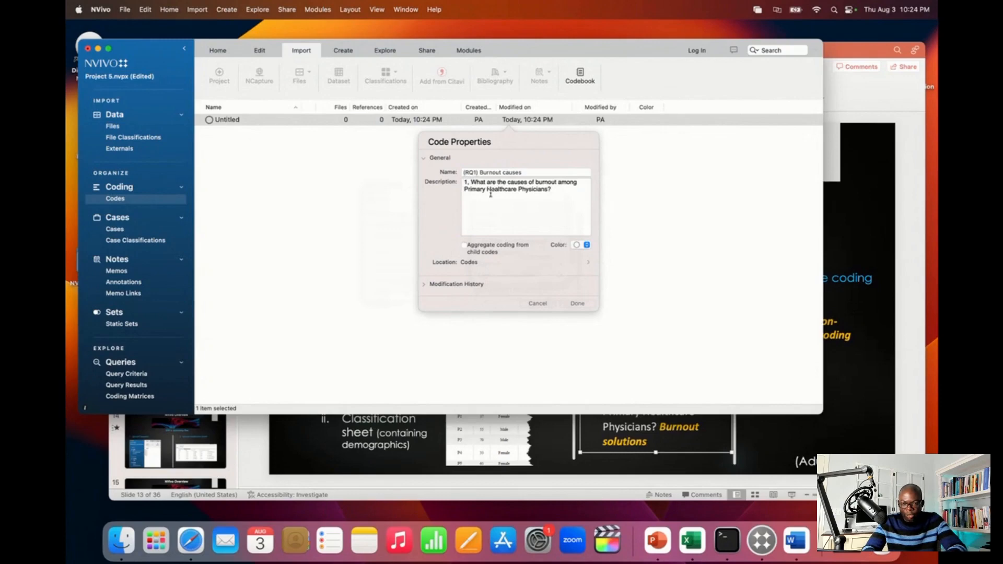
click(464, 246)
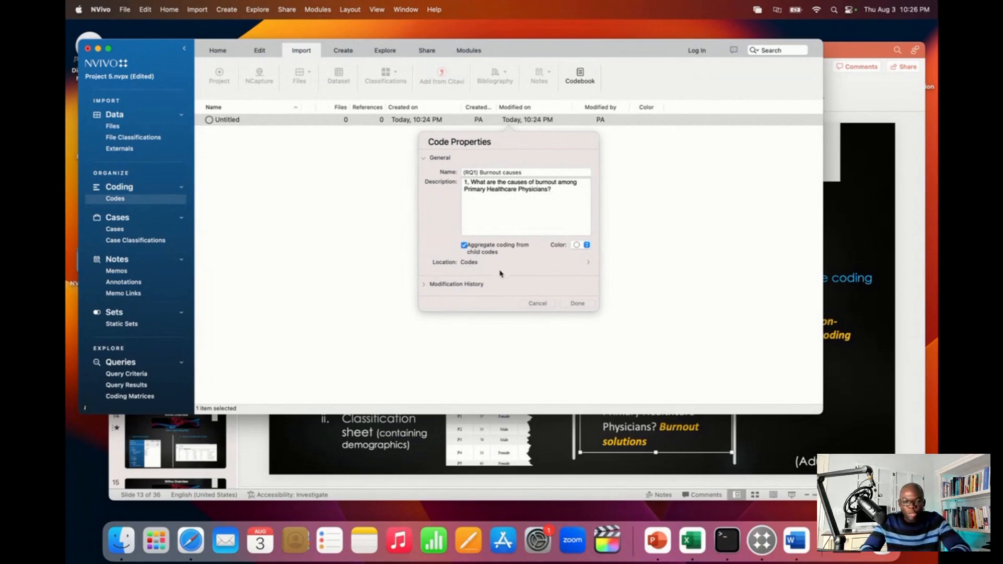
click(577, 303)
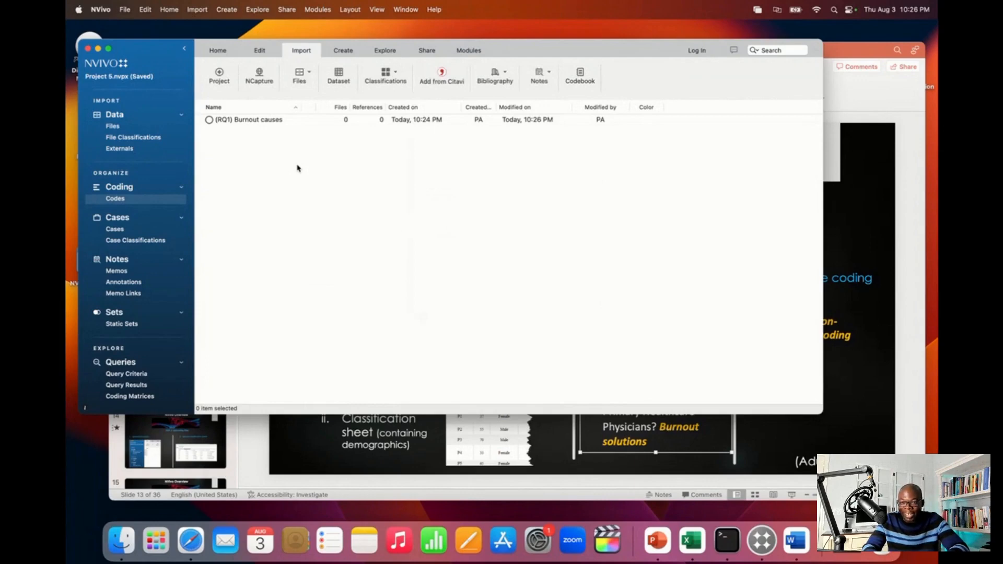
Start a second top-level code named "(RQ2) Burnout solutions"
right_click(296, 168)
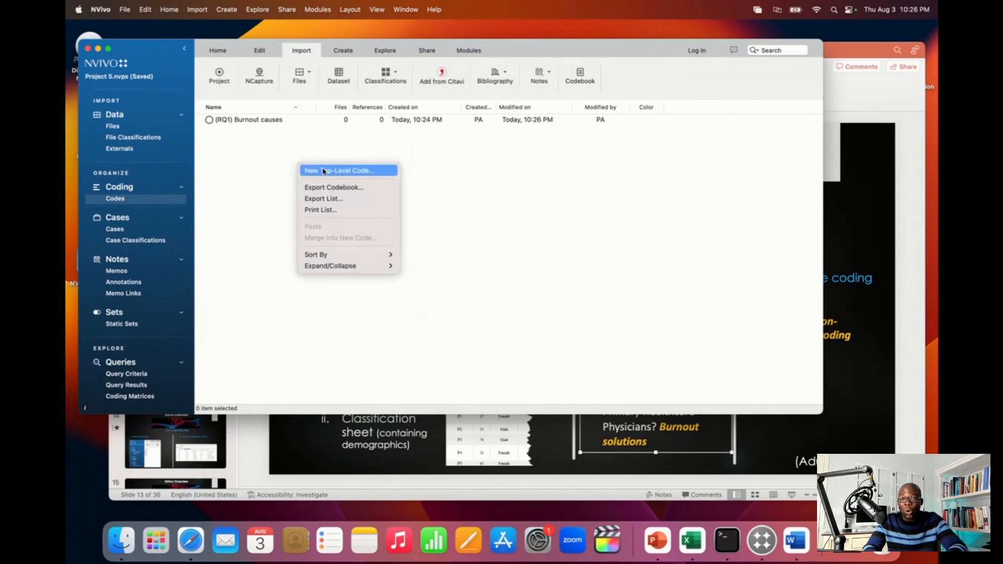
click(324, 171)
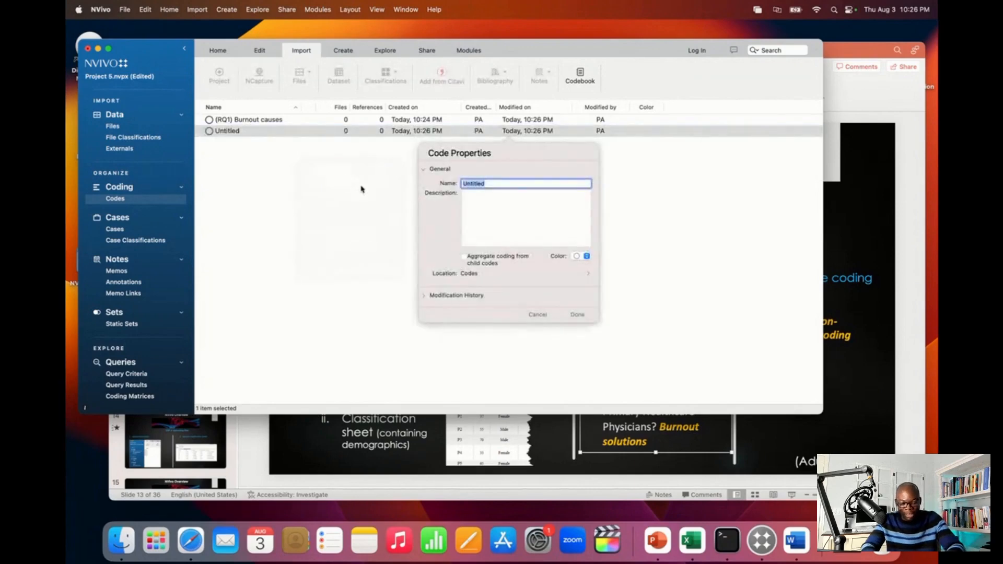
text((R)
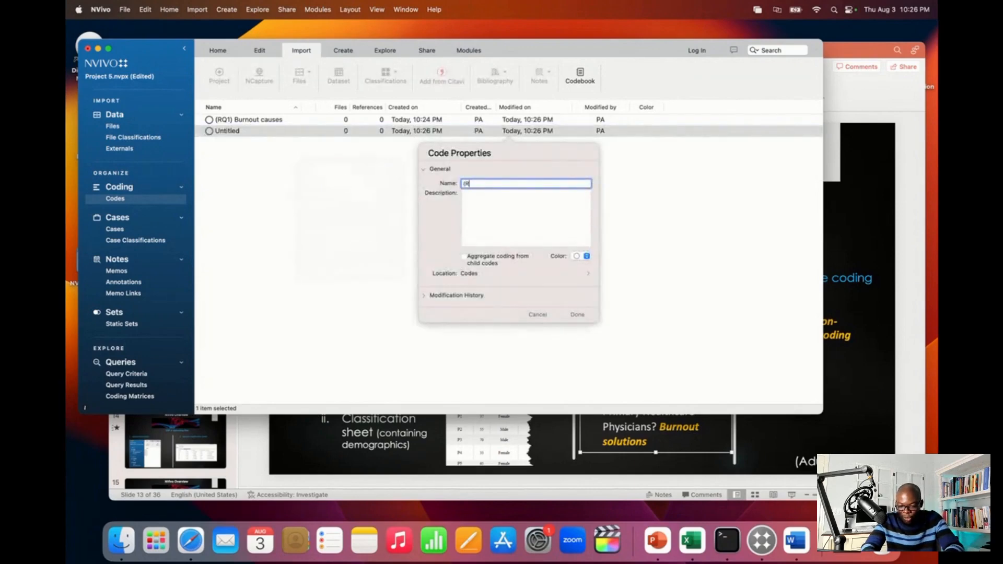
text(Q2))
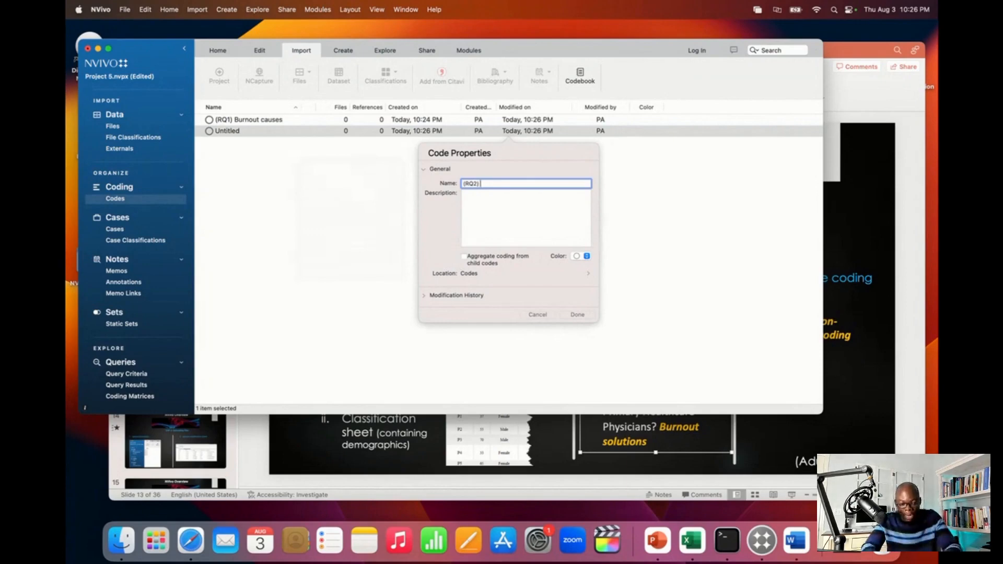
text(Burnout solutions)
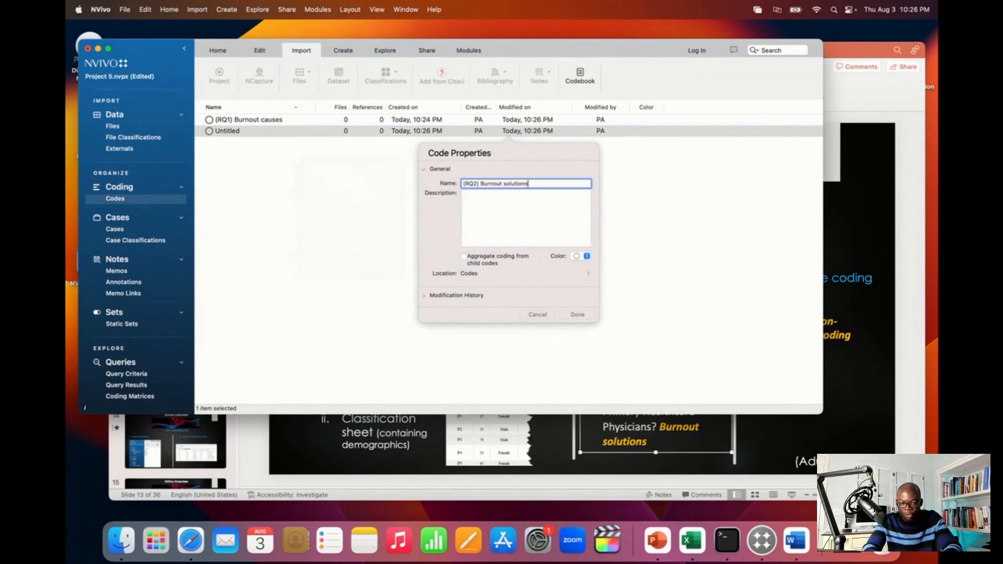
Copy the second research question from the PowerPoint slide and paste it as the (RQ2) Burnout solutions code's description in NVivo
click(506, 208)
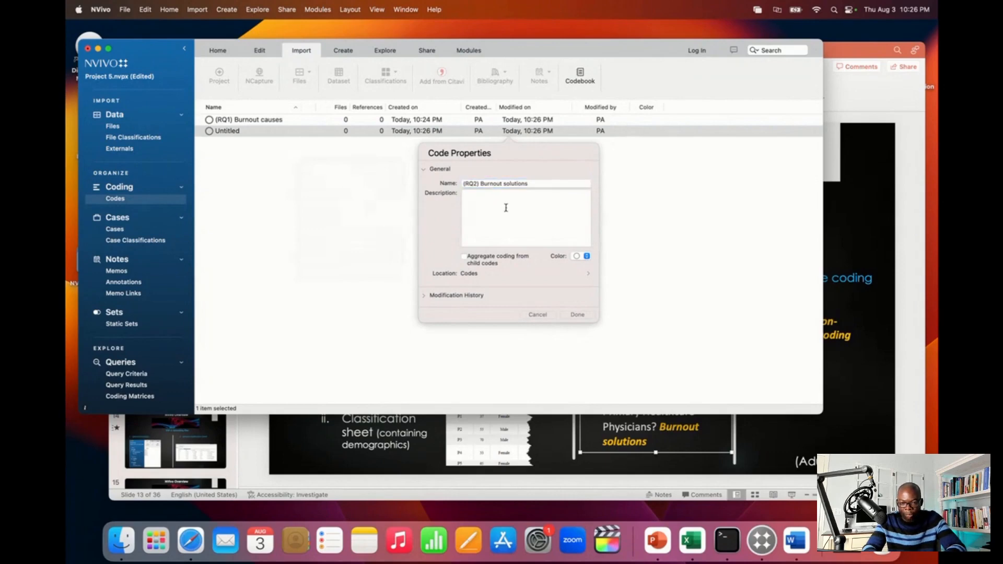
click(634, 427)
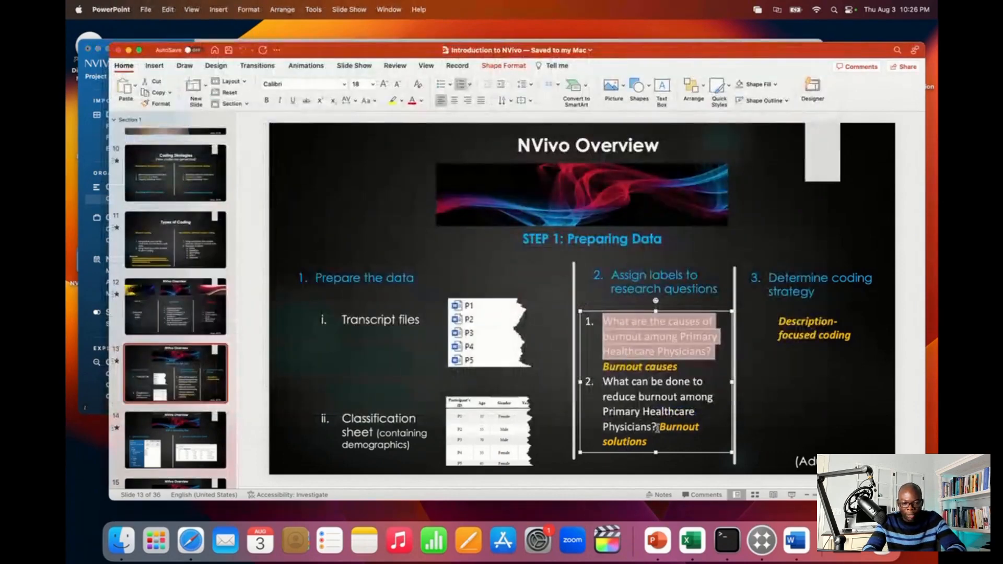
drag(657, 428, 609, 386)
key(super+c)
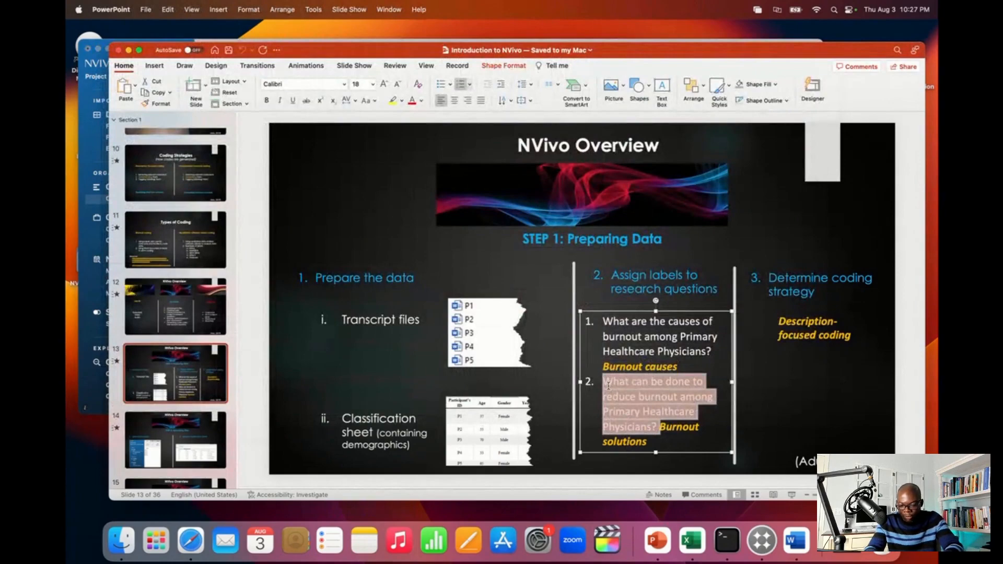
click(762, 541)
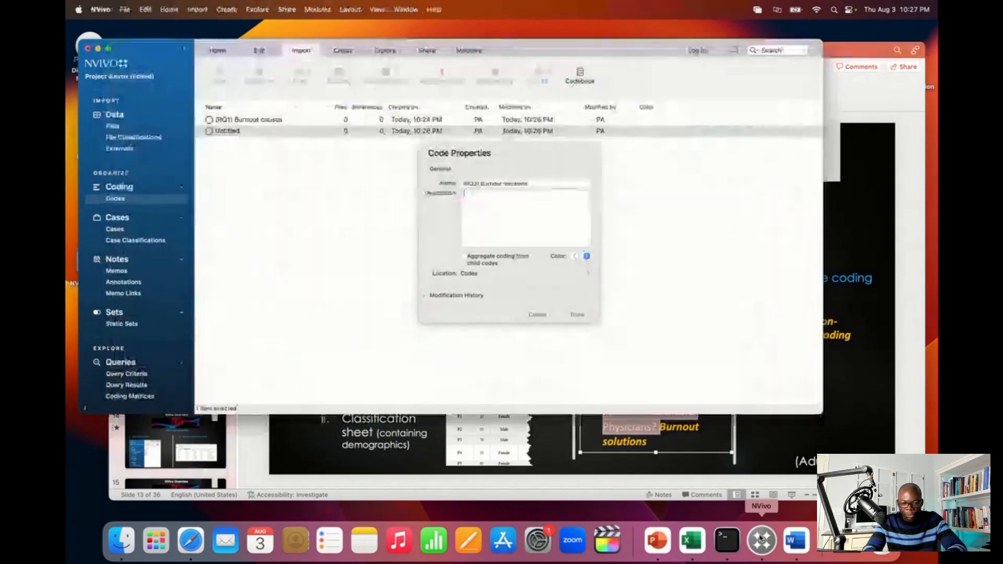
right_click(490, 214)
click(505, 240)
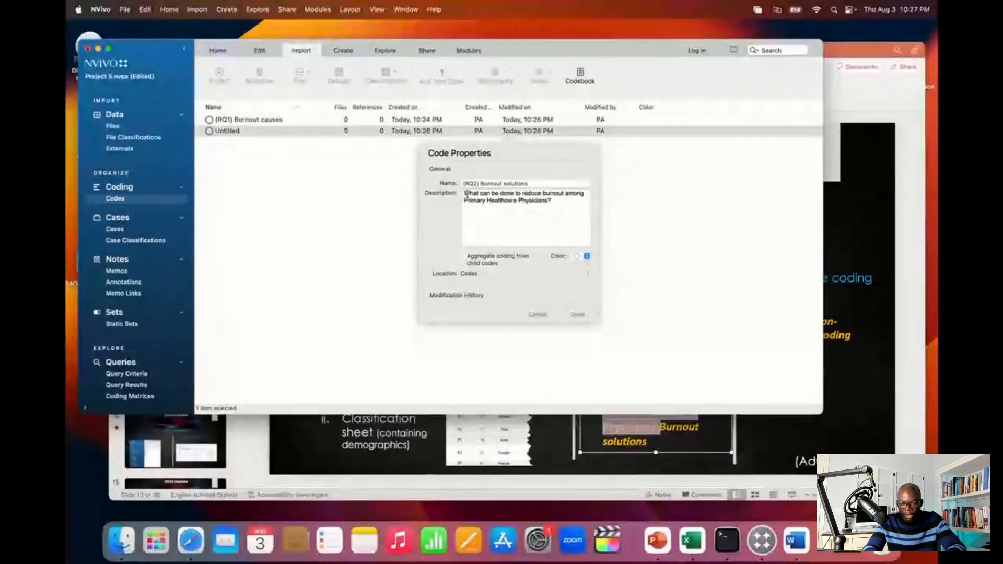
Prefix the description with "2.", aggregate coding from child codes, and save the (RQ2) Burnout solutions code
click(465, 194)
text(2)
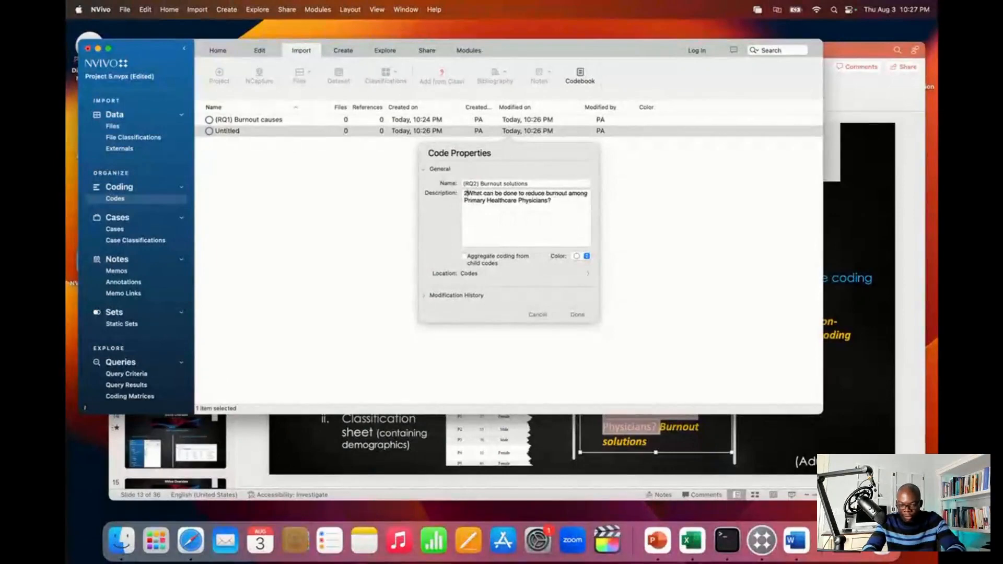
text(.)
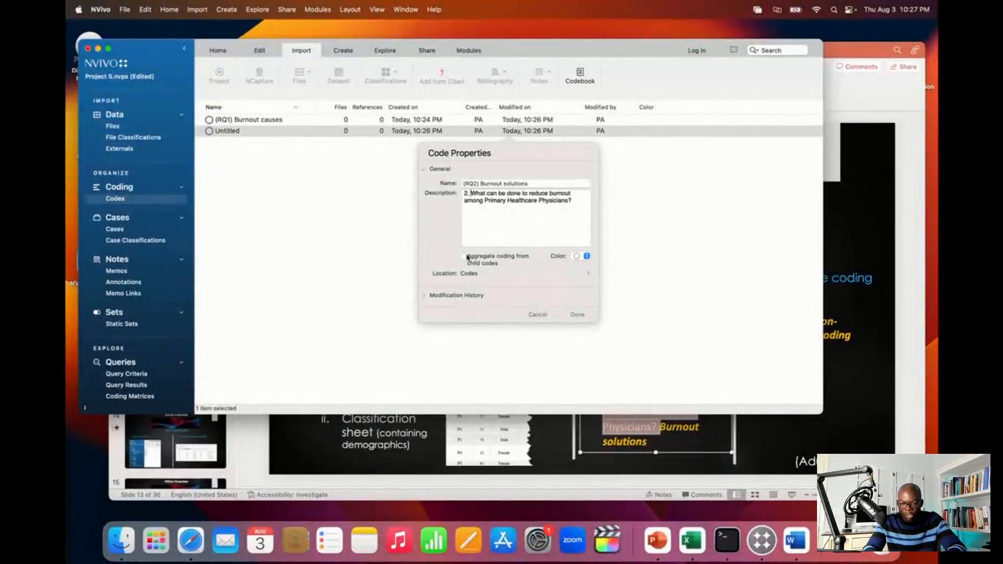
click(465, 256)
click(577, 315)
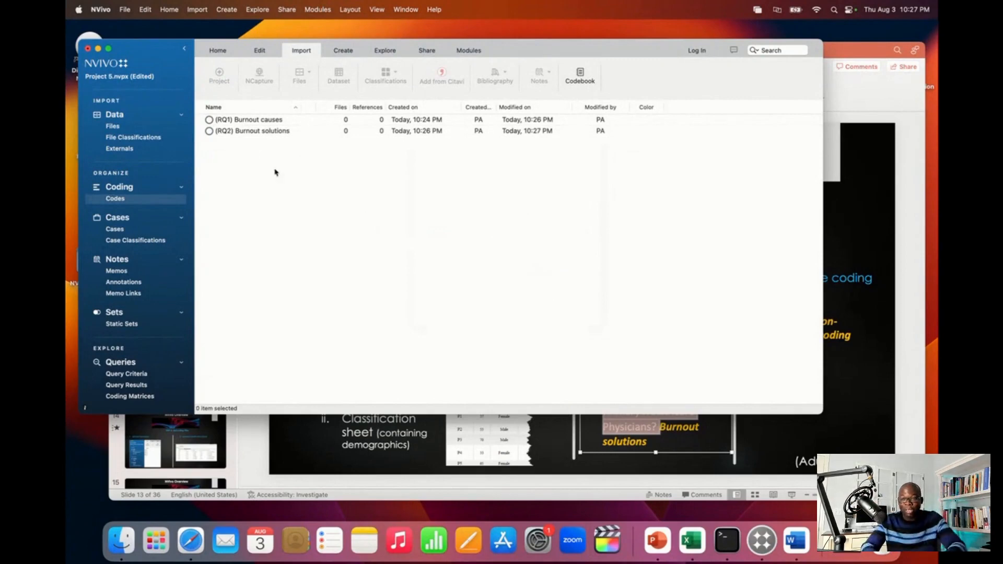
Open the P1 transcript, widen the item list beside it, and display the codes alongside the transcript
click(113, 126)
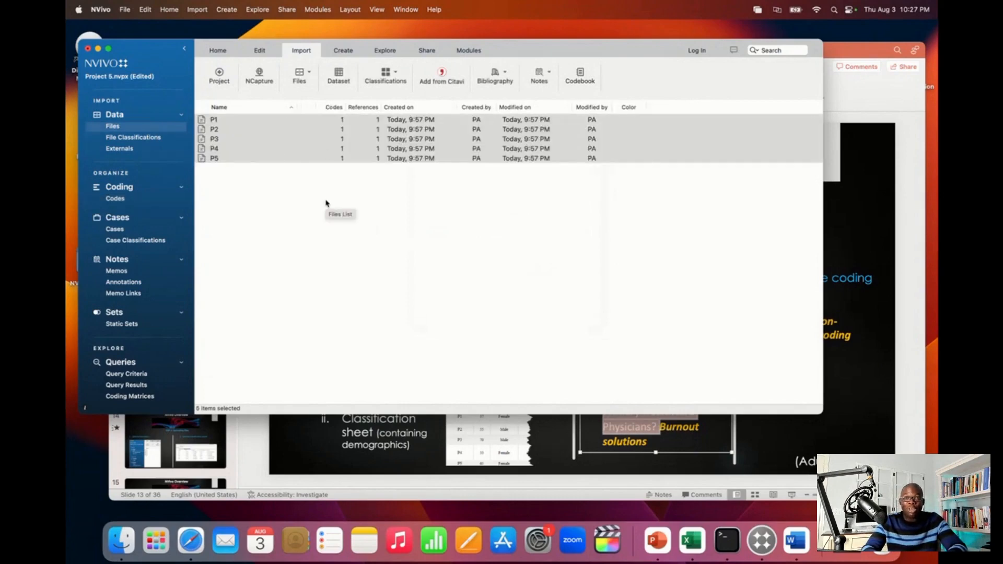
click(259, 157)
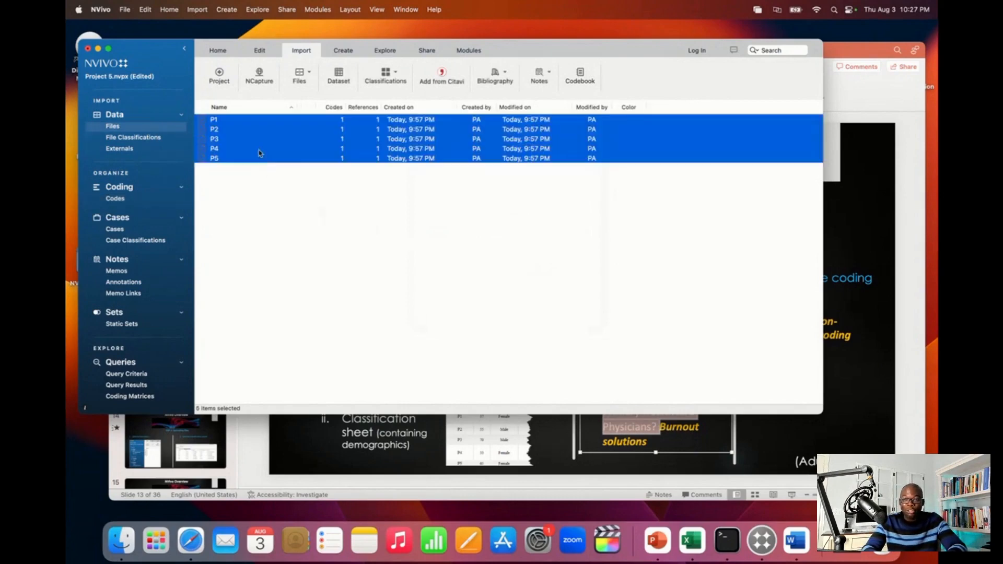
click(254, 139)
click(245, 120)
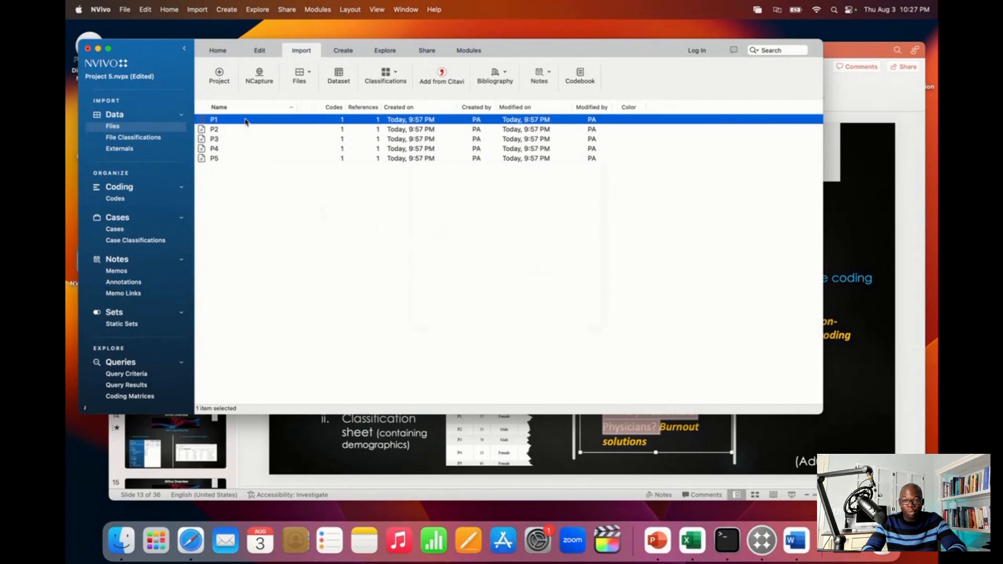
double_click(246, 120)
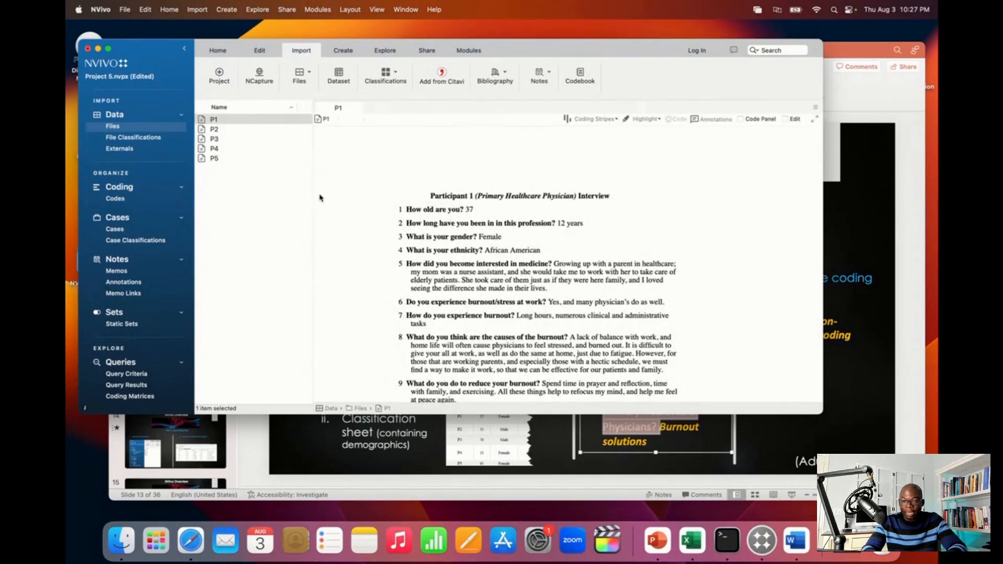
drag(314, 191, 366, 187)
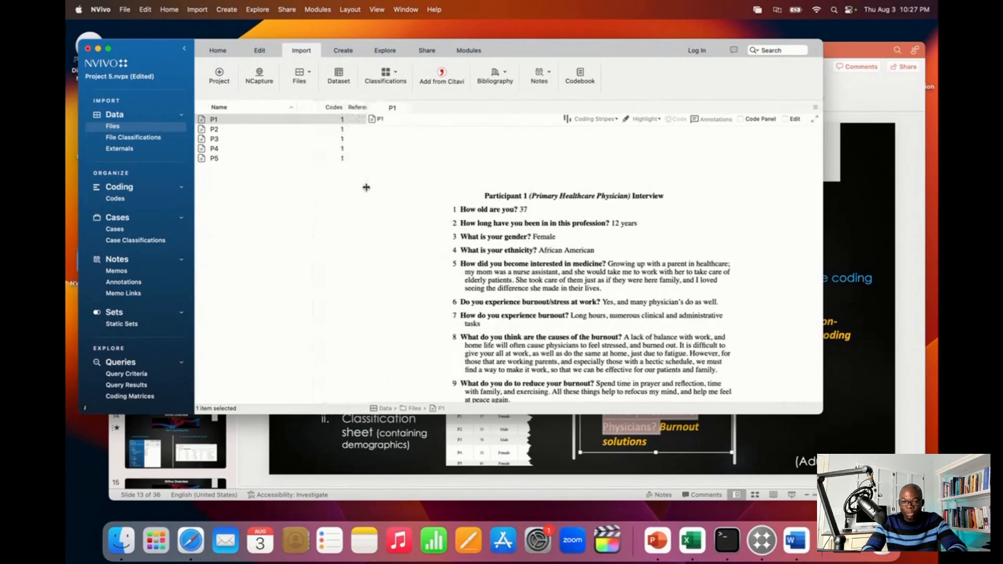
click(116, 199)
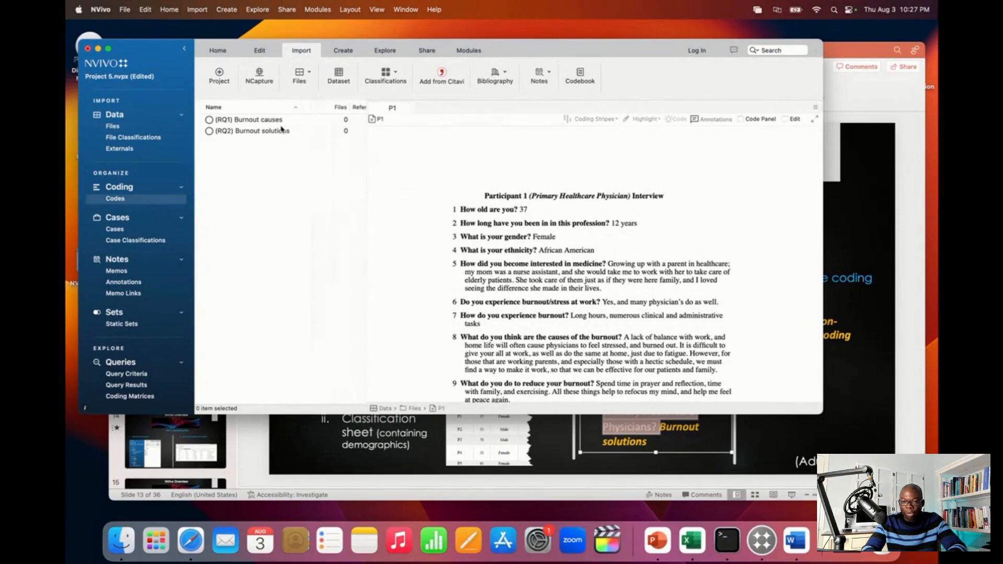
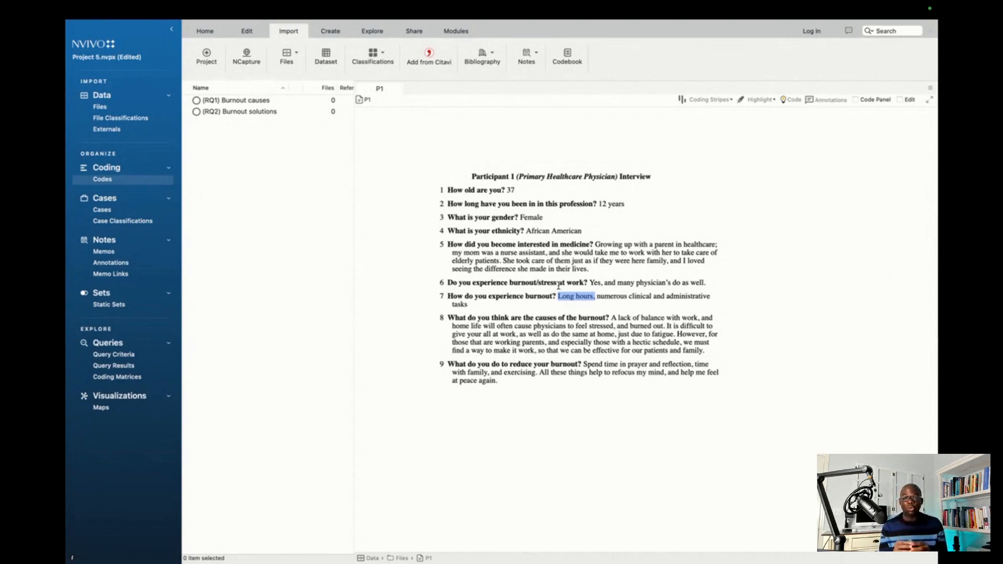
Create a child code named "Having 'long hours'" under (RQ1) Burnout causes, with coding aggregated from child codes
click(258, 101)
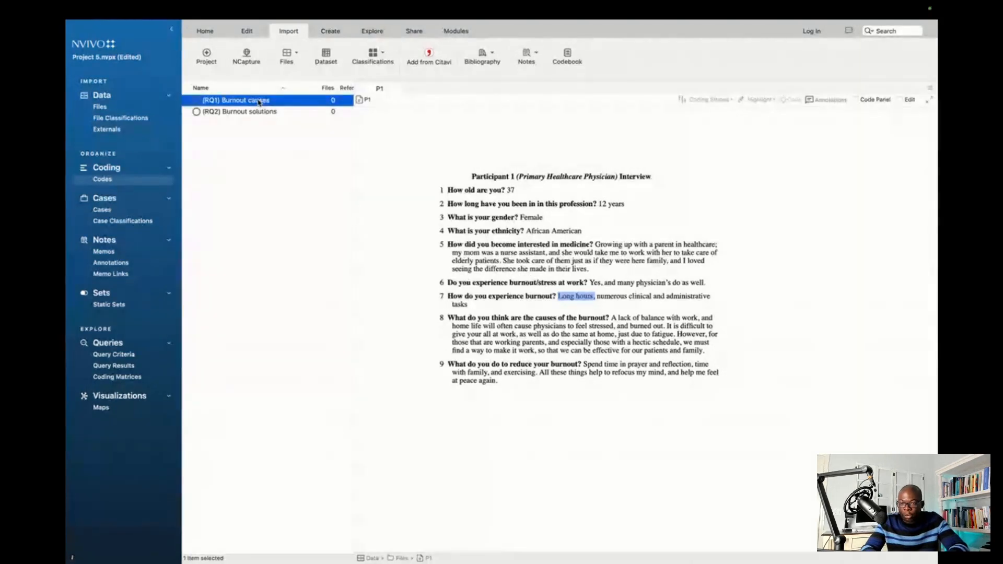
right_click(260, 102)
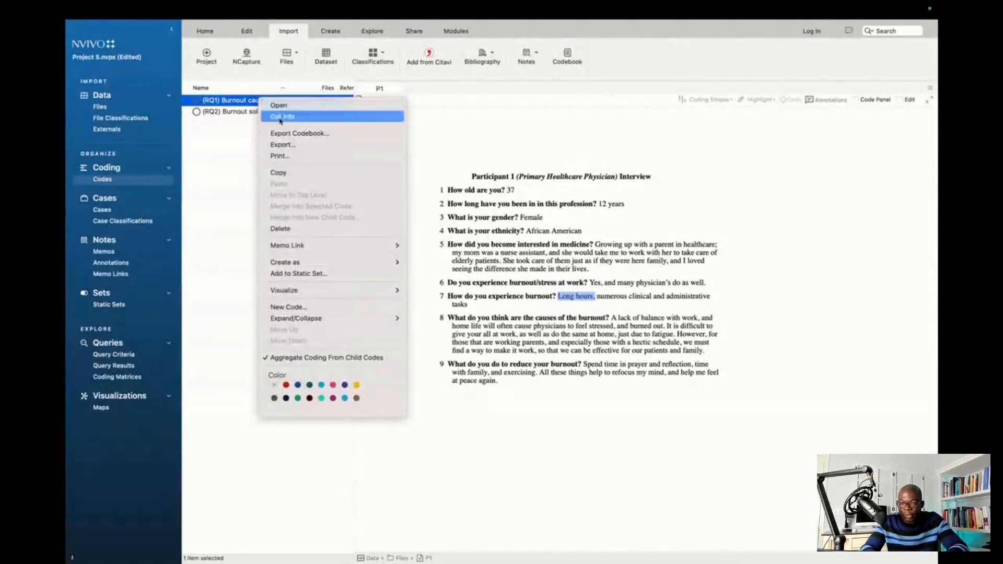
click(289, 308)
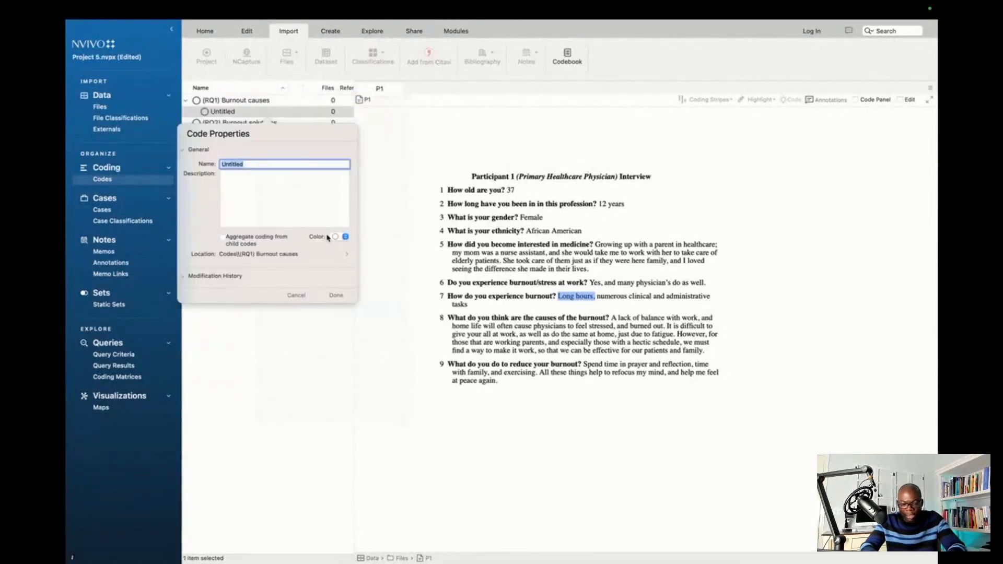
text(H)
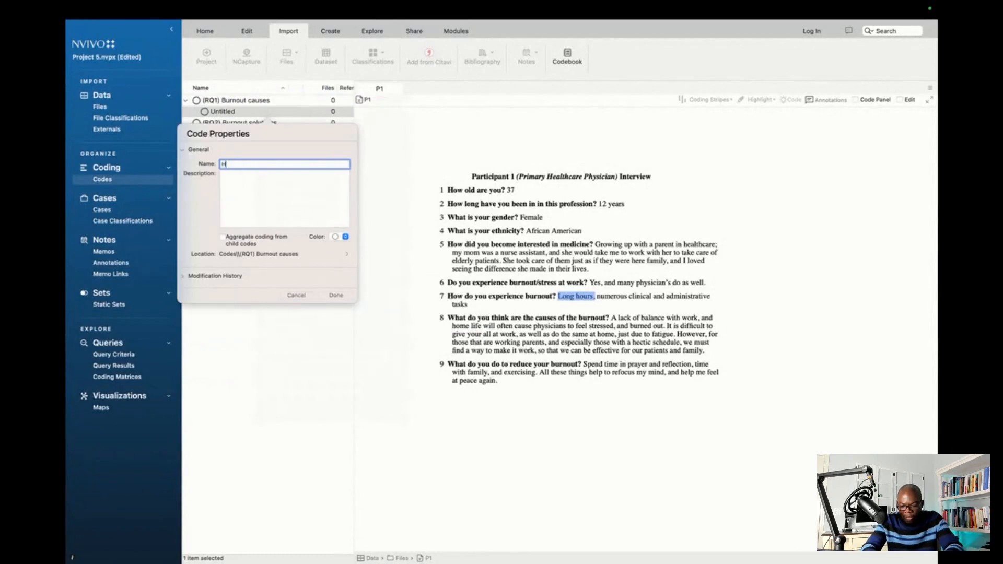
text(aving 'long hours')
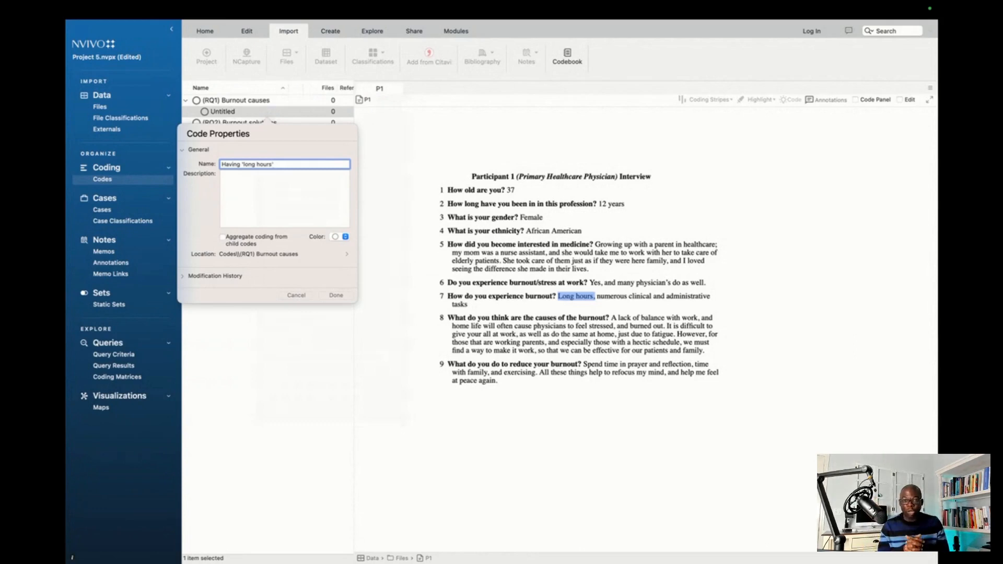
click(259, 196)
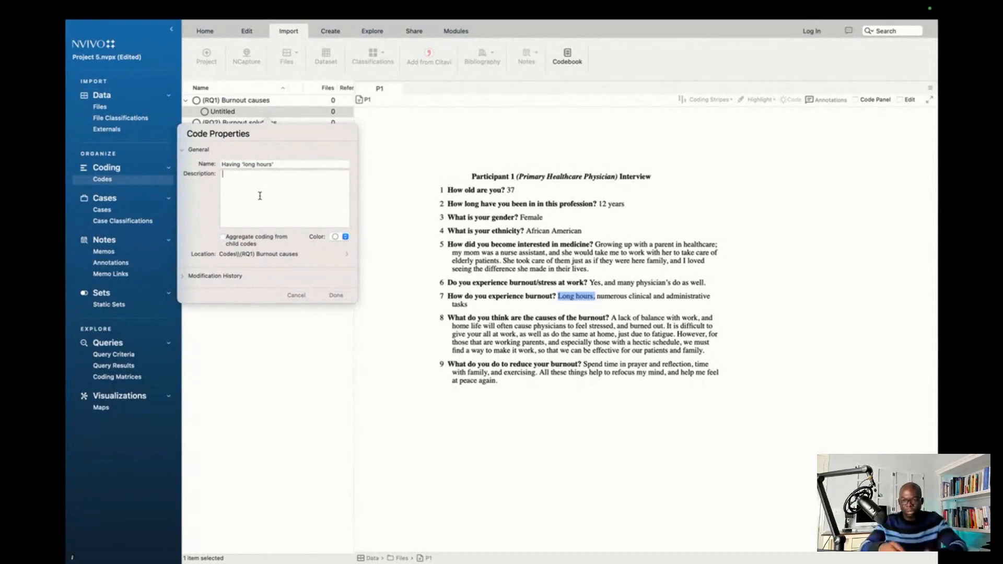
click(230, 238)
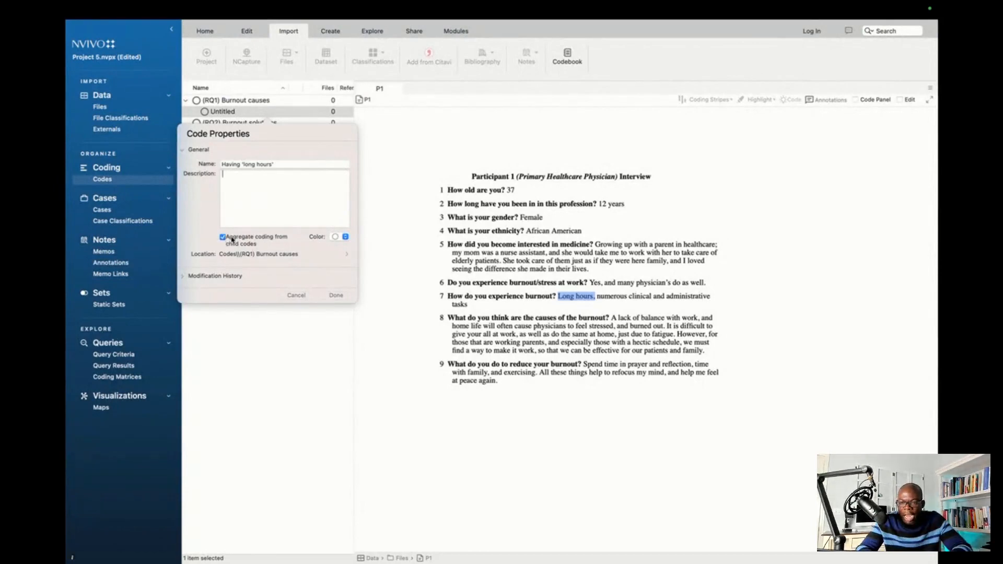
click(338, 296)
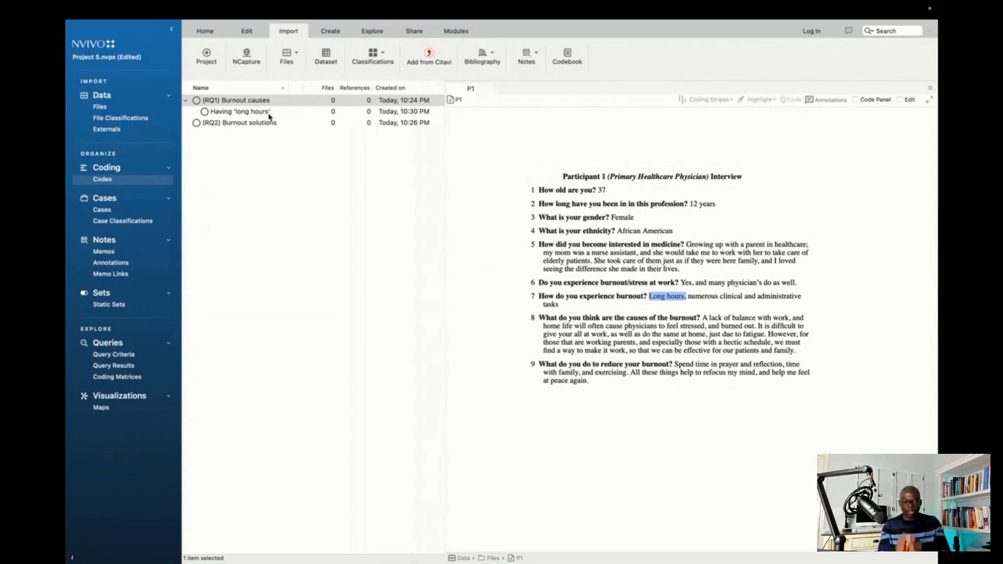
Code "Long hours" in the answer to question 7 of the P1 transcript to the Having 'long hours' code
click(666, 303)
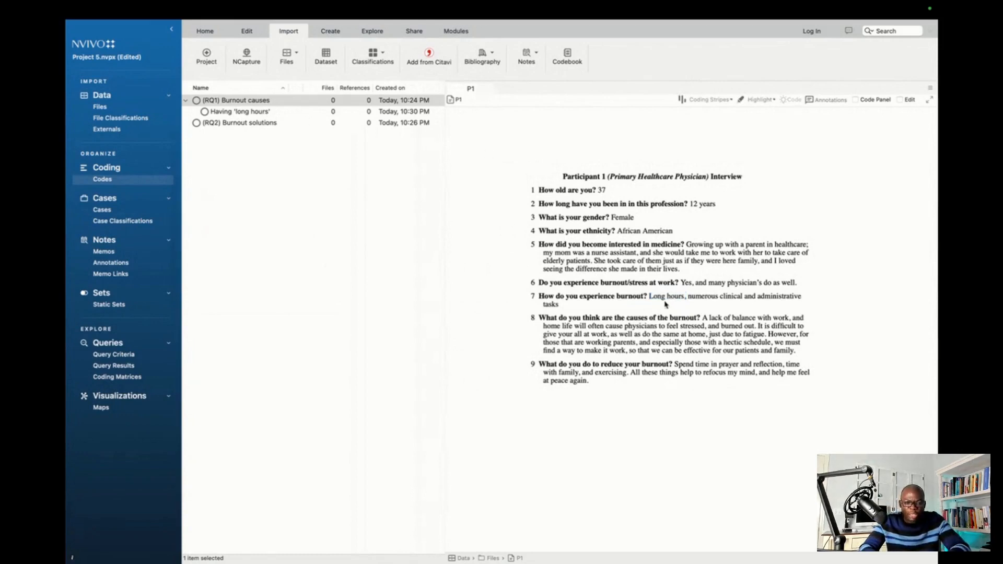
drag(684, 296, 651, 297)
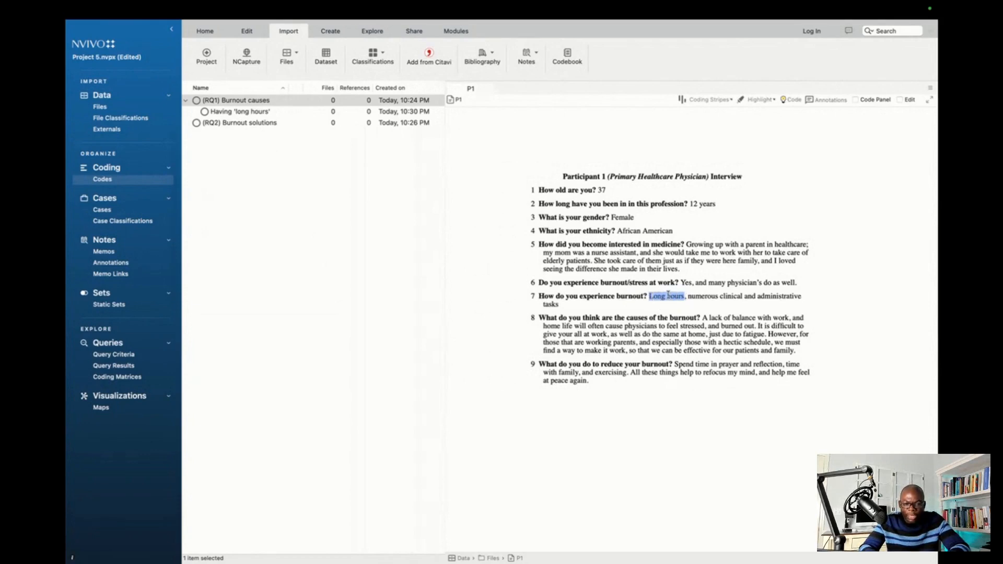
drag(669, 297, 312, 115)
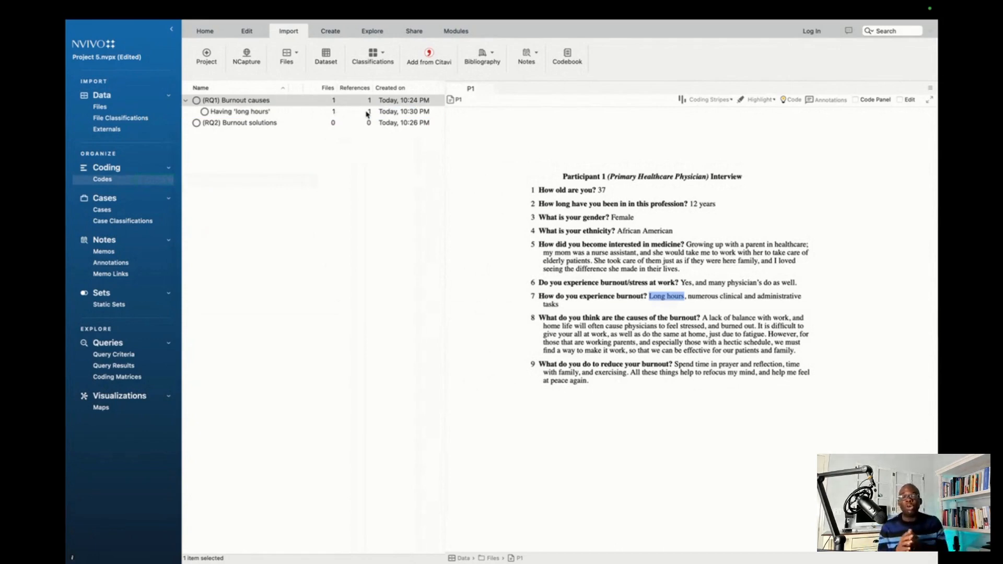
Open the Having 'long hours' code to review its reference, follow it to its source in P1, and close the code view
click(266, 114)
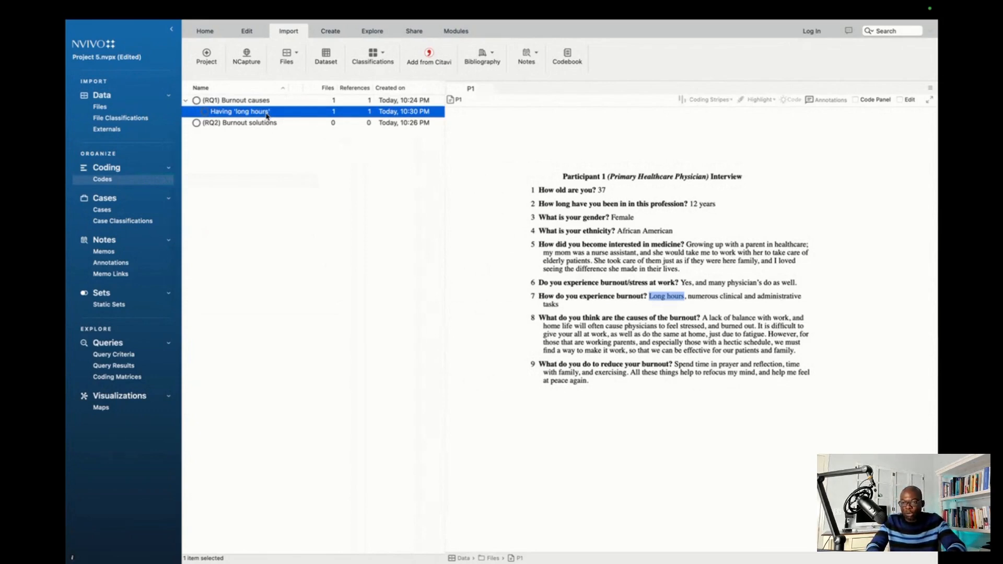
right_click(267, 115)
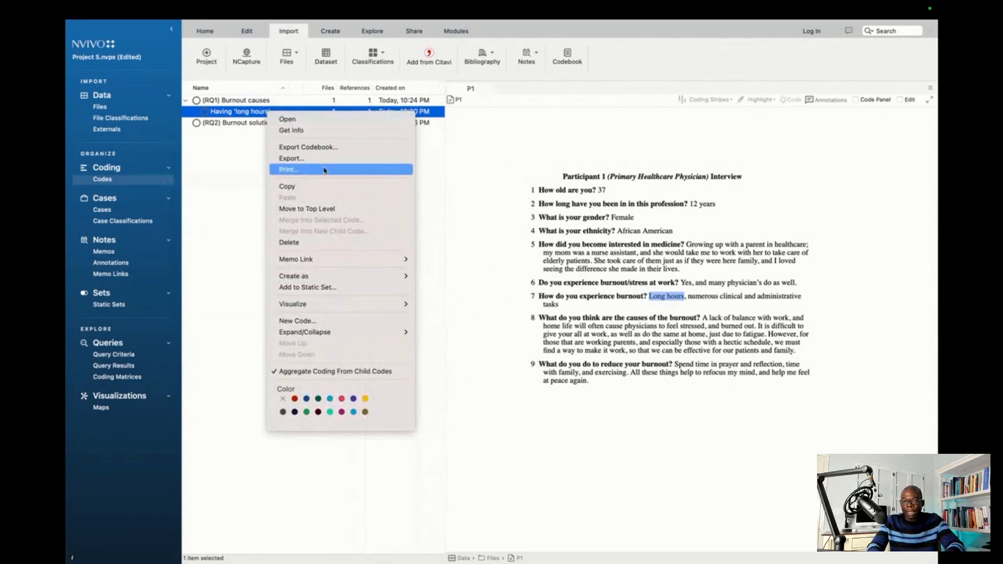
click(324, 122)
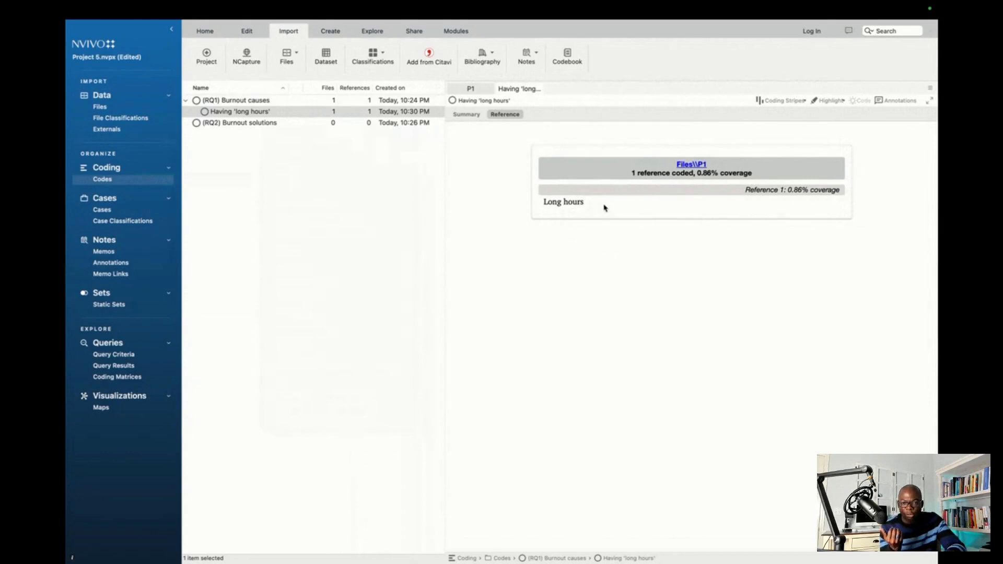
click(689, 166)
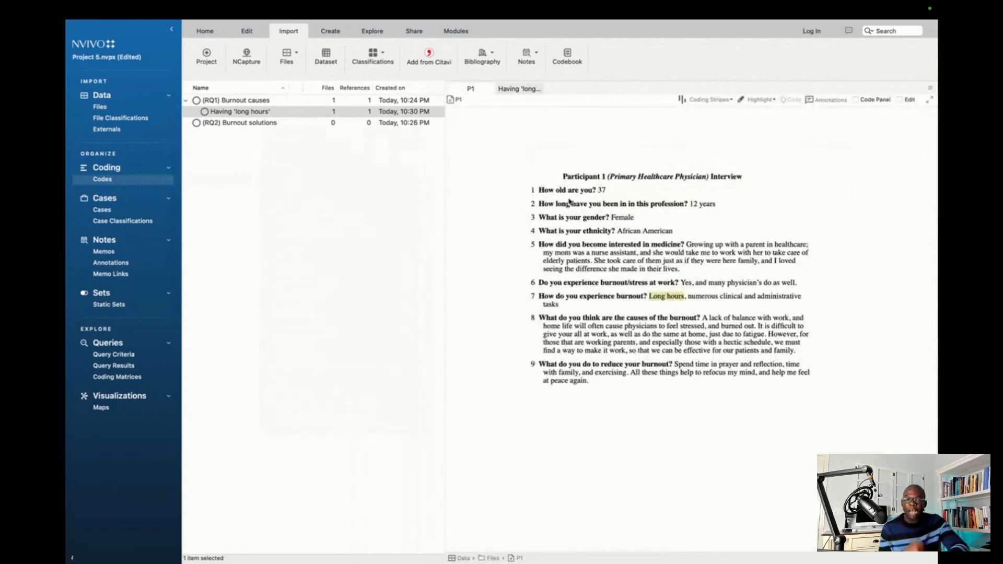
click(536, 89)
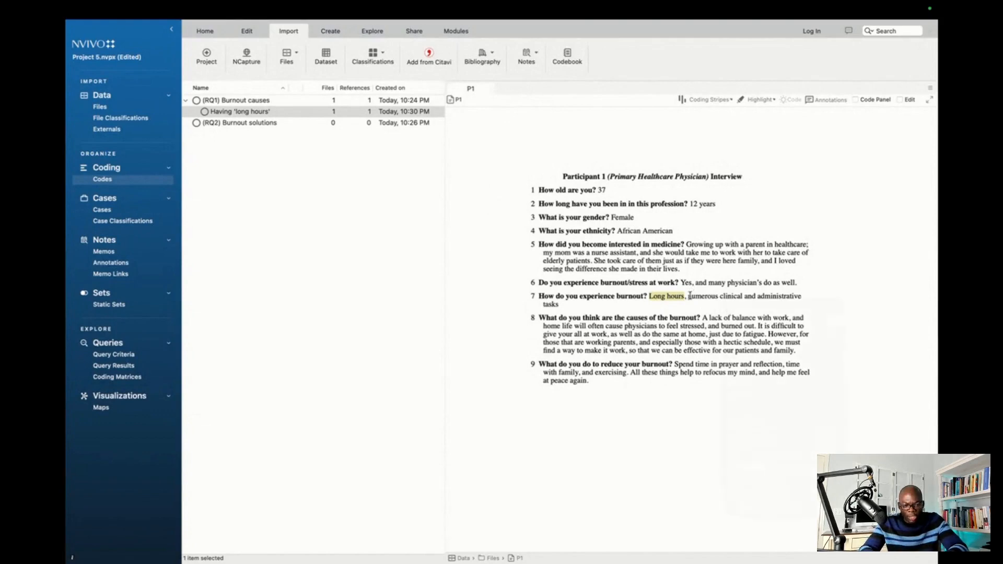
Create an aggregating child code "Having numerous work-related tasks" under (RQ1) Burnout causes and code "numerous clinical and administrative tasks" from question 7 to it
drag(689, 297, 723, 302)
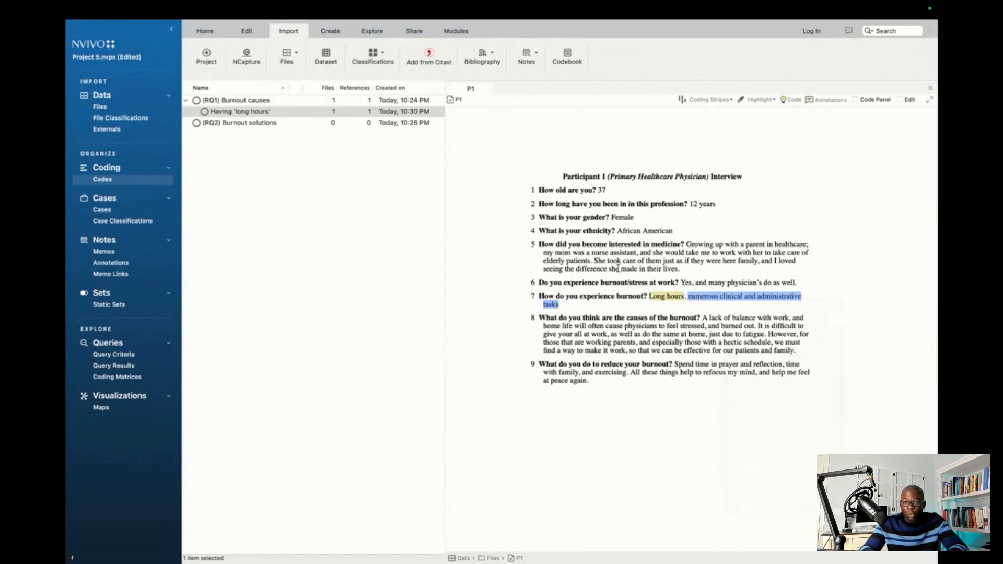
click(262, 102)
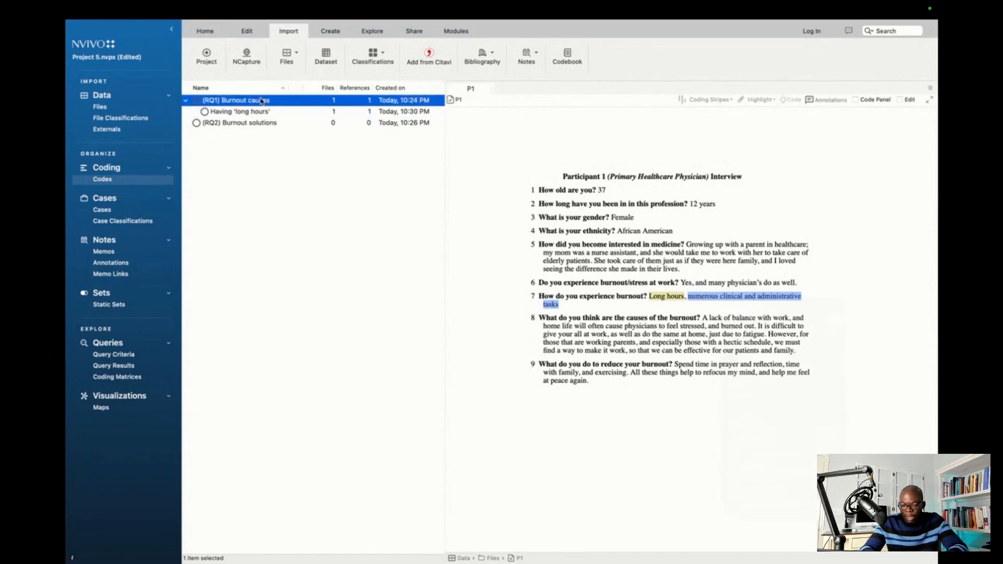
right_click(262, 101)
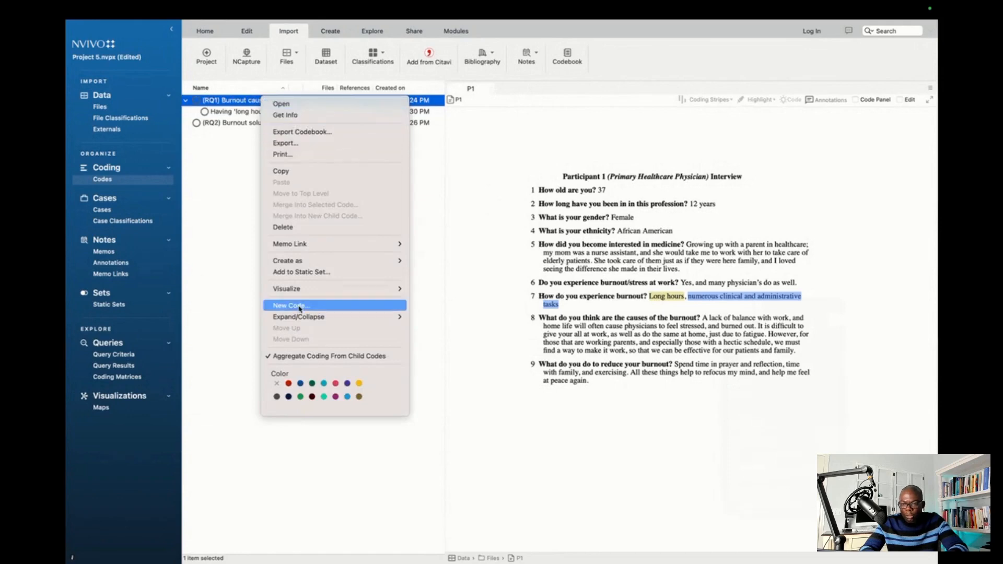
click(296, 306)
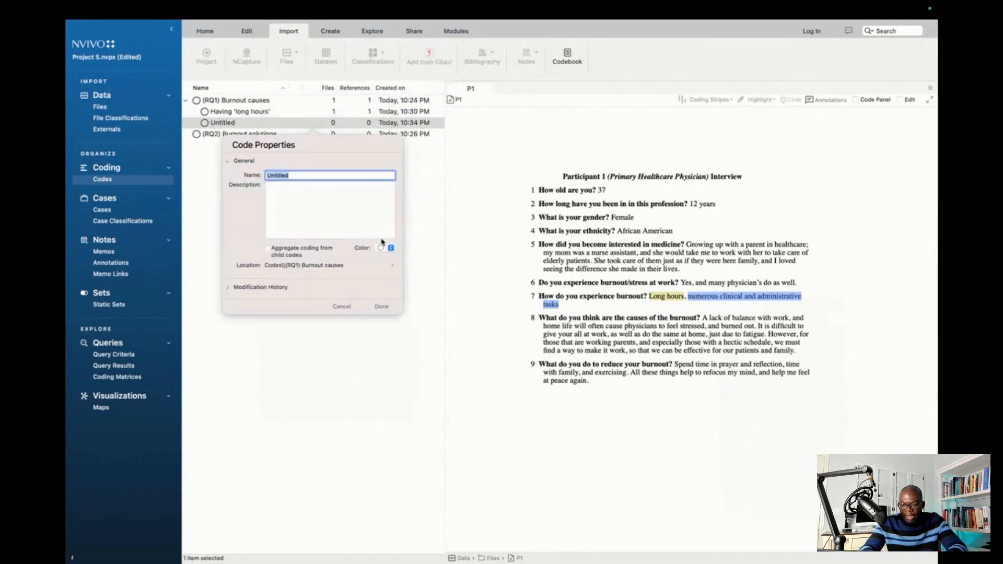
text(Having numerous work-related tasks)
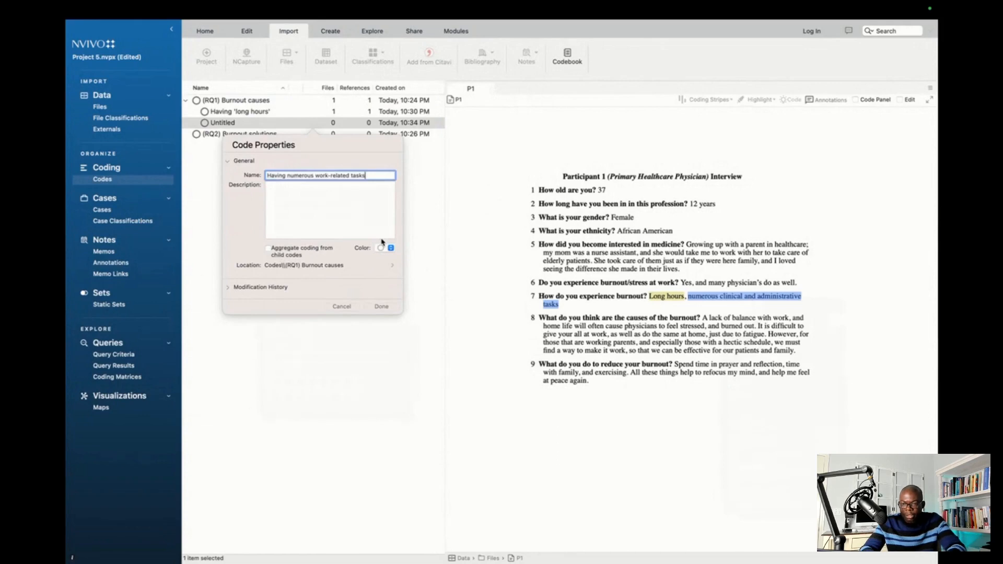
click(335, 212)
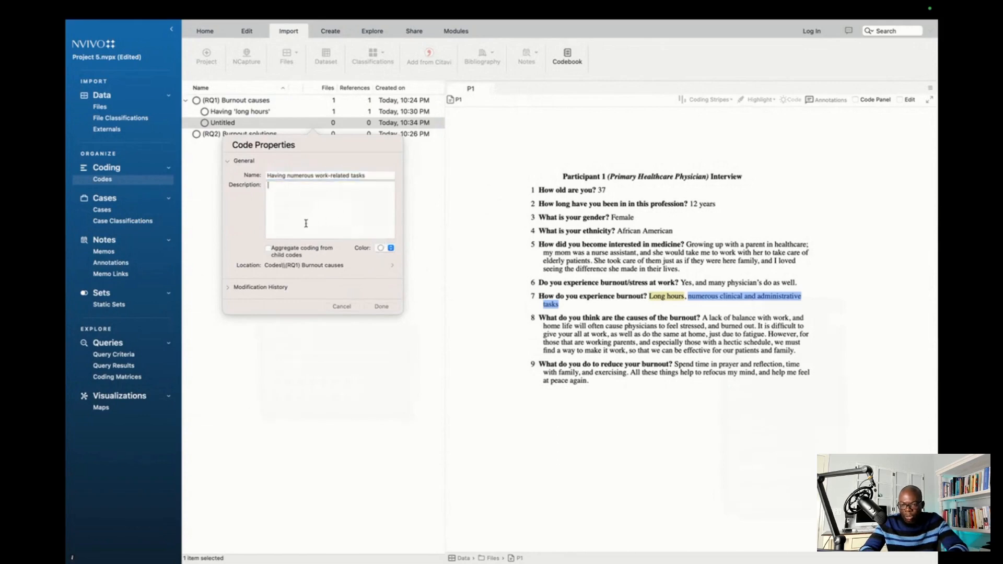
click(268, 248)
click(382, 307)
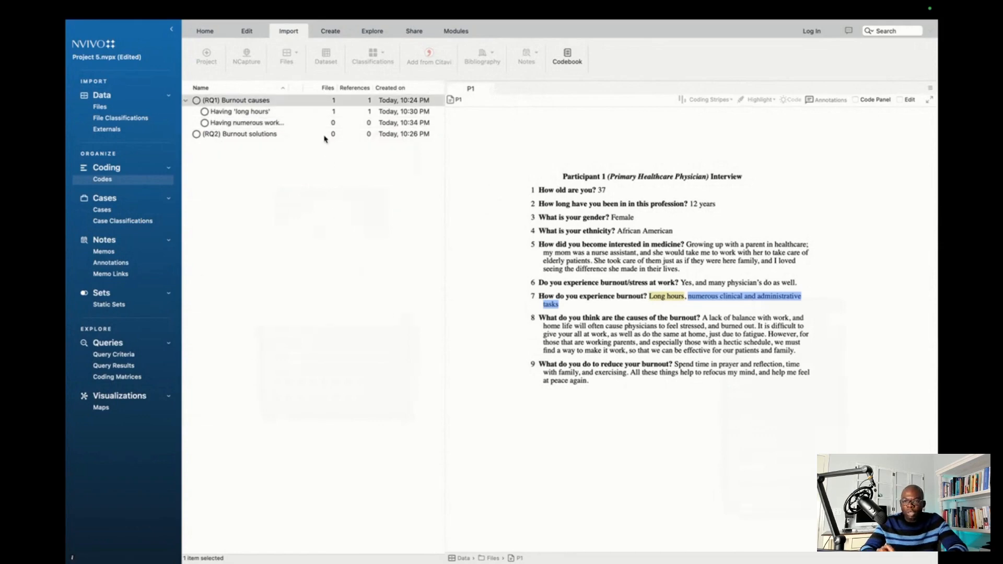
click(704, 300)
drag(704, 297, 354, 125)
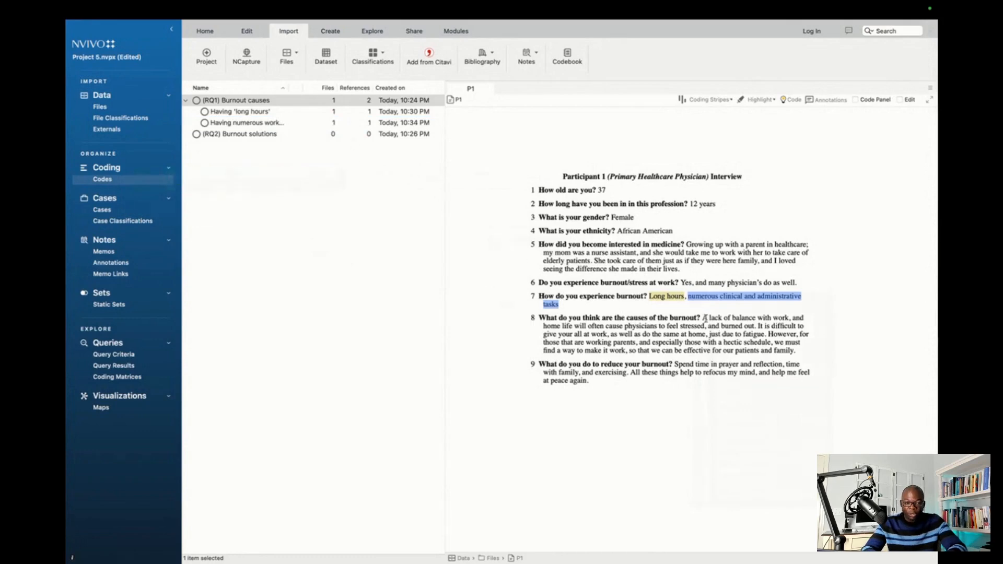
In question 8's answer, code the lack-of-balance passage to Having 'long hours' and the passage starting "and burned out" to Having numerous work-related tasks
drag(703, 318, 711, 327)
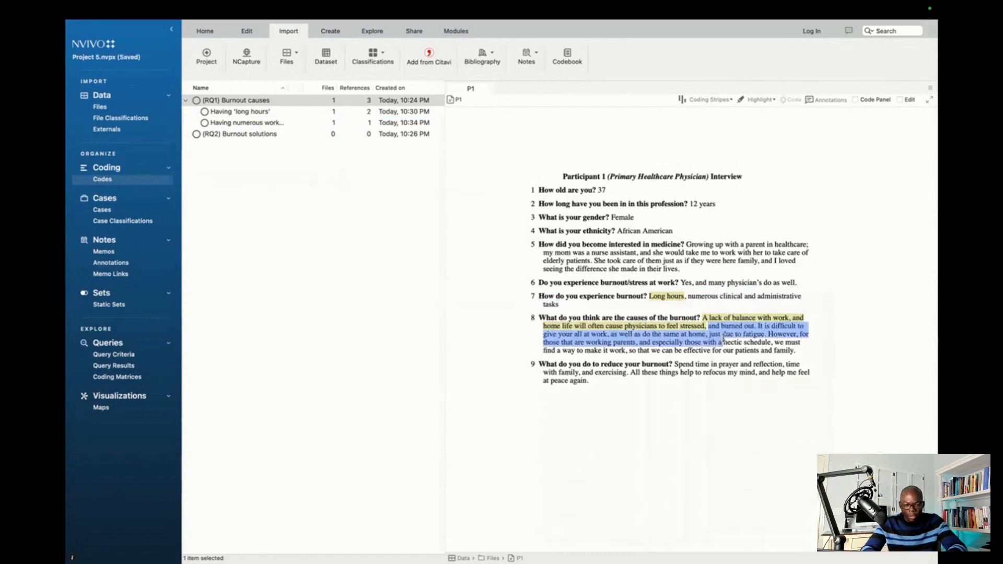
right_click(707, 335)
drag(354, 164, 296, 126)
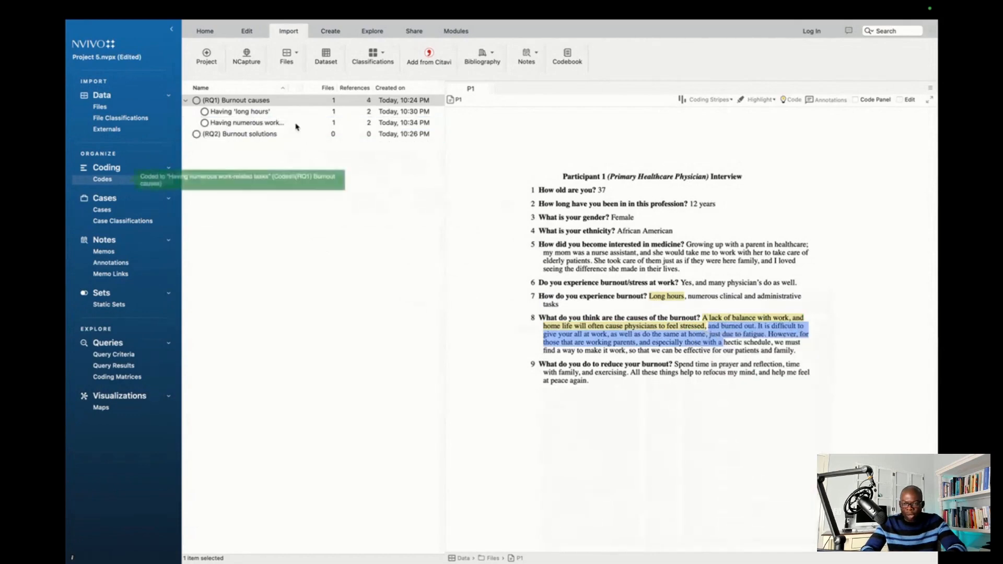
Create an aggregating child code "Engaging in meditation" under (RQ2) Burnout solutions and code "Spend time in prayer and reflection" from question 9 to it
drag(675, 364, 785, 364)
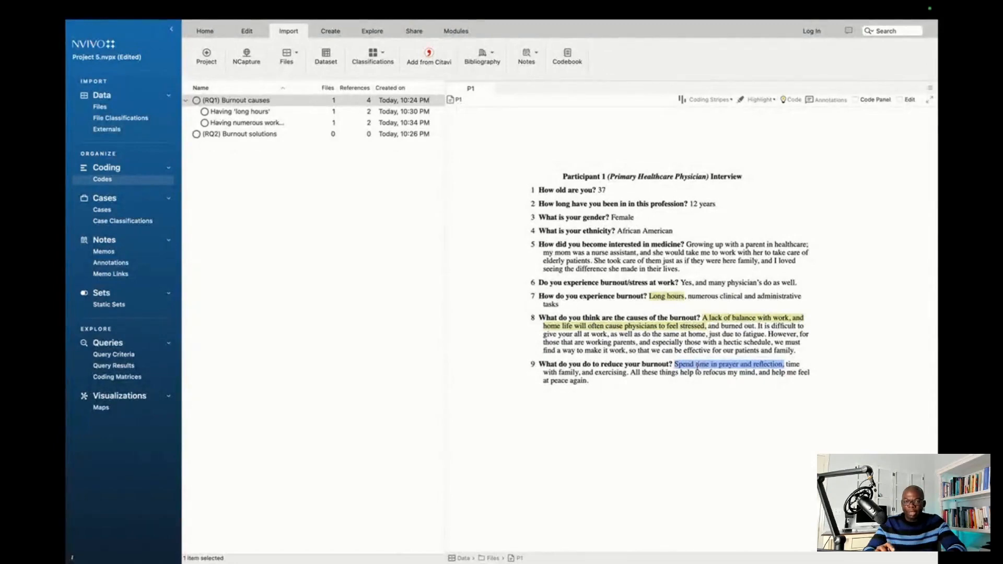
click(263, 135)
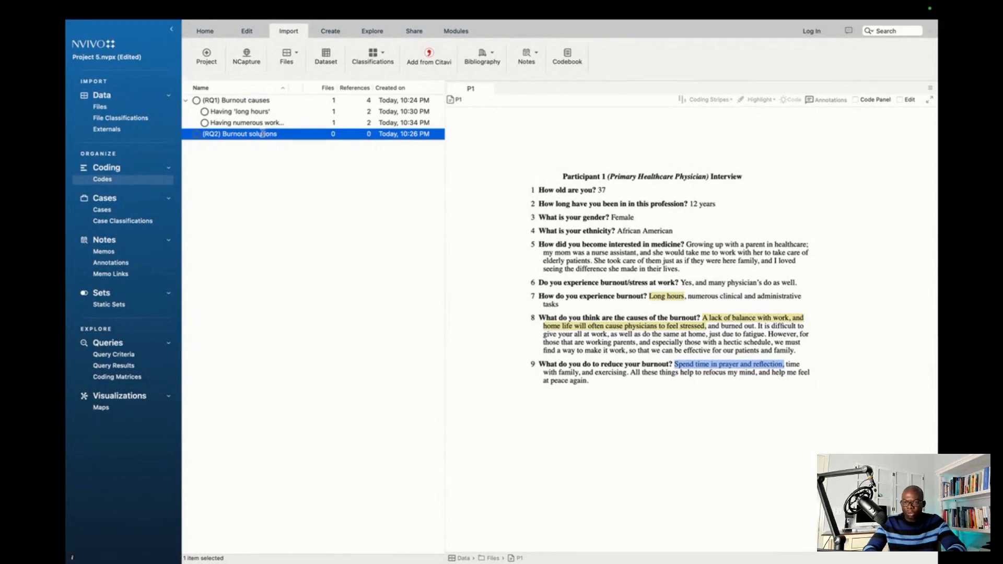
right_click(263, 134)
mouse_move(306, 296)
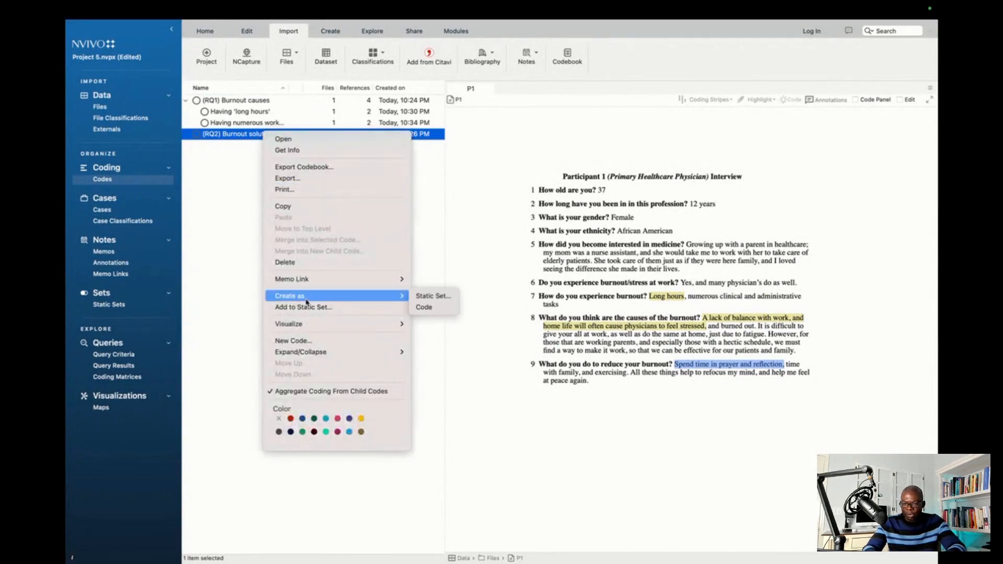
click(293, 341)
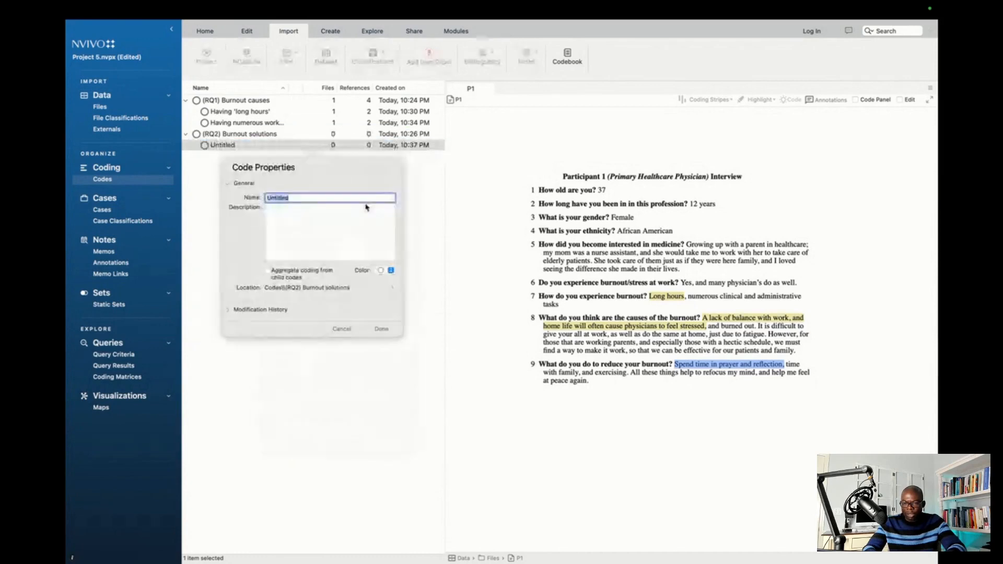
text(Engaging in meditation)
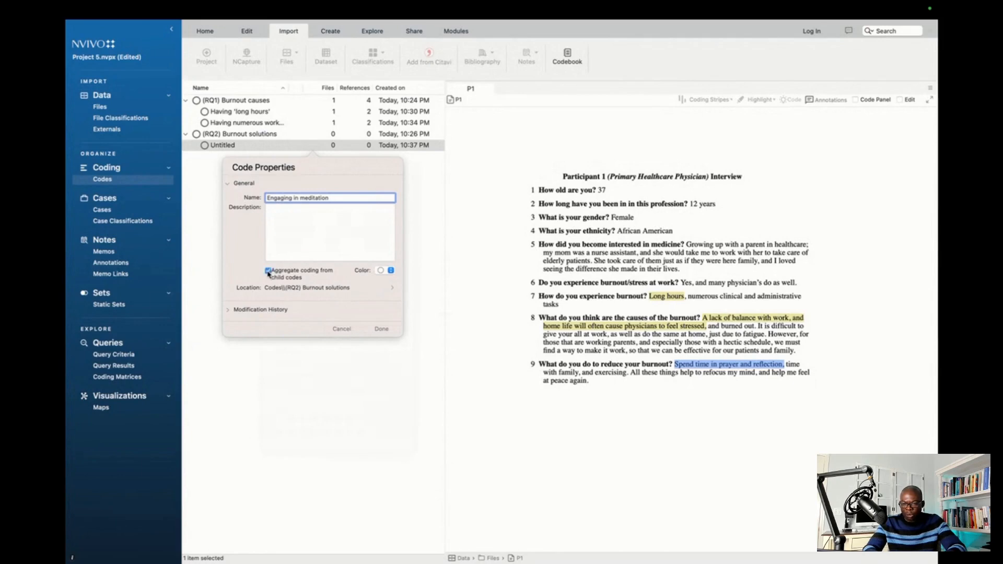
click(382, 329)
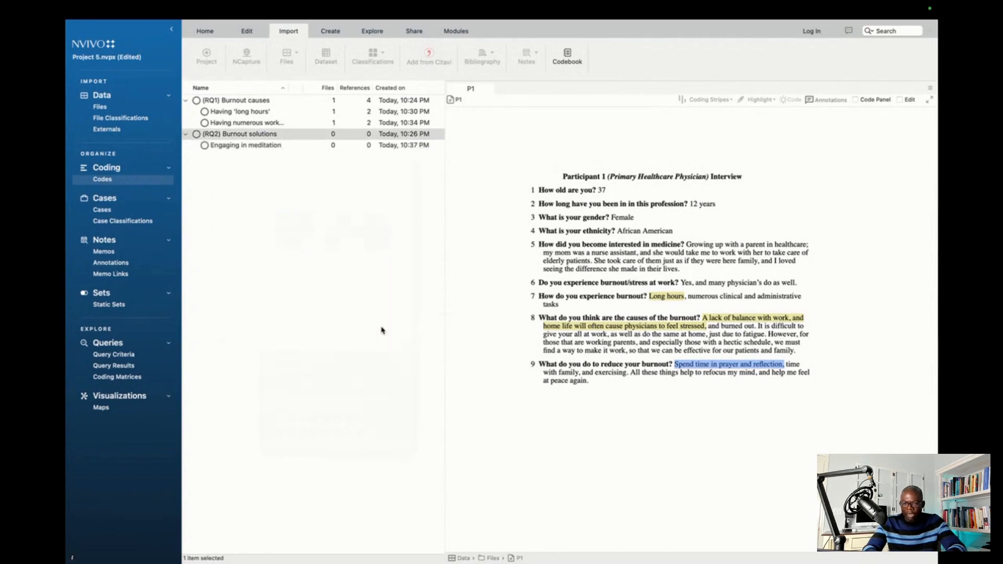
drag(675, 364, 327, 148)
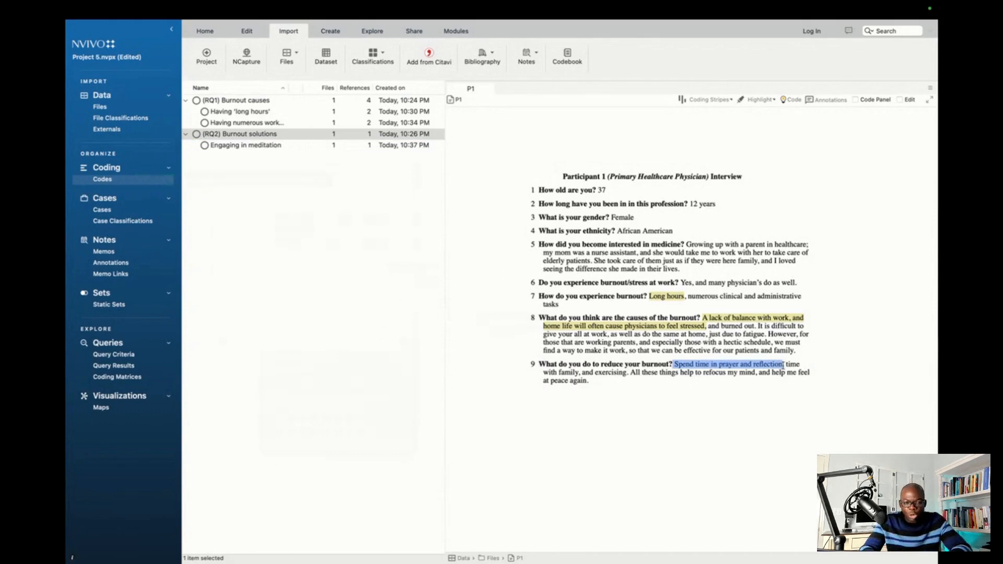
Review the rest of question 9's answer in P1, starting at "time with family", and close the P1 transcript
mouse_move(788, 364)
mouse_down()
mouse_move(807, 372)
mouse_move(690, 382)
mouse_move(776, 361)
mouse_up()
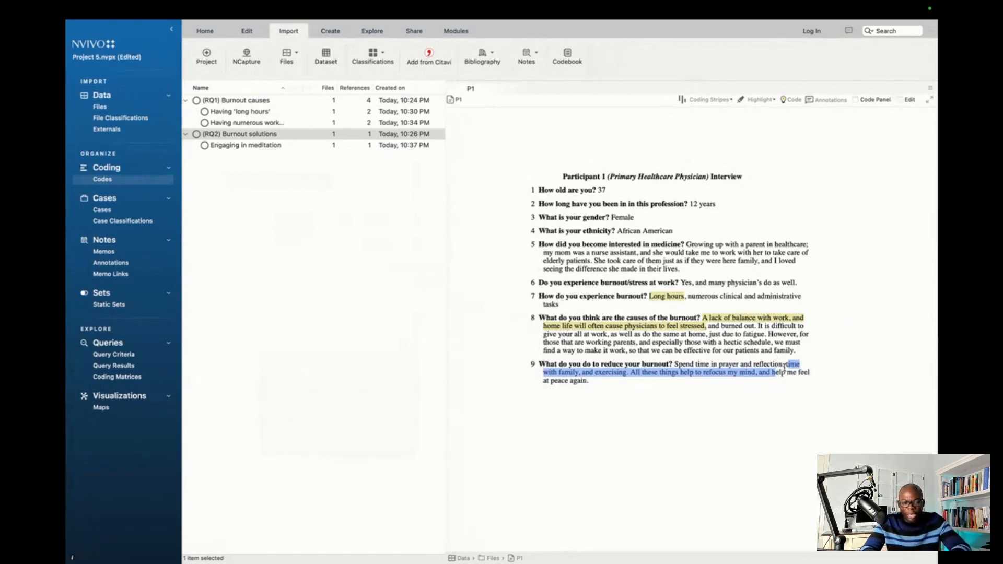
click(788, 365)
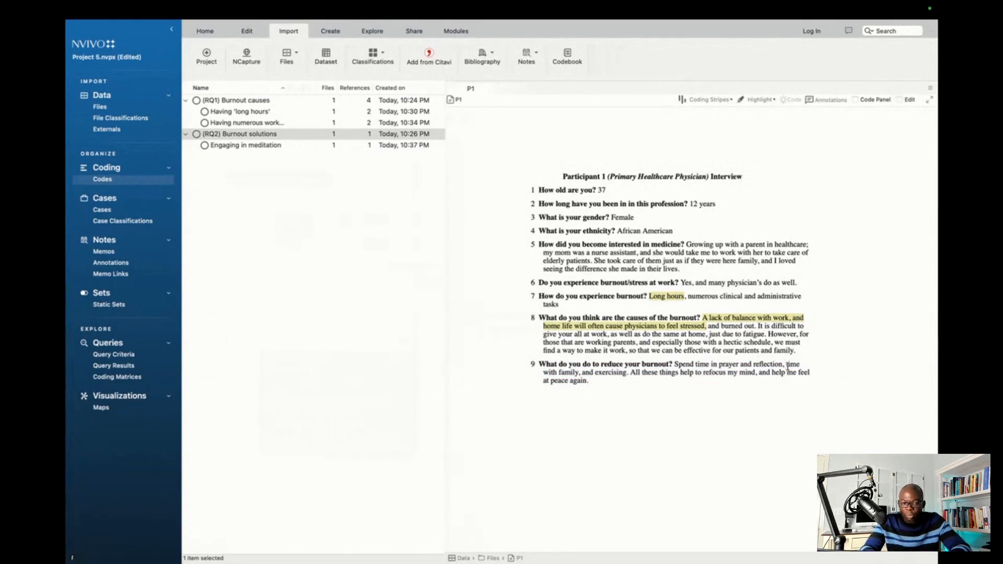
mouse_move(789, 365)
mouse_down()
mouse_move(742, 373)
mouse_move(801, 376)
mouse_up()
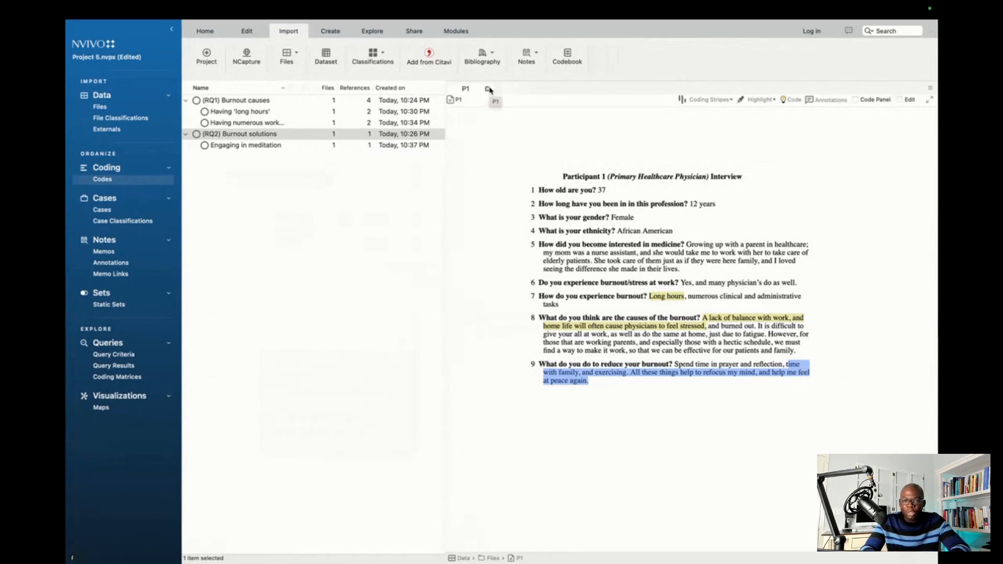
click(488, 90)
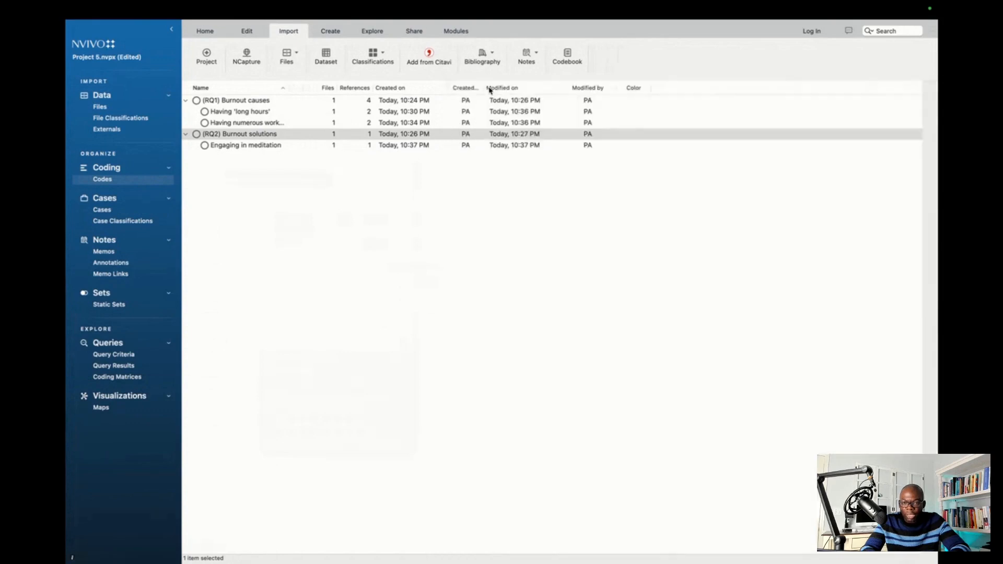
Open P2 beside the codes and code question 6's passage from "Occasionally I do" through "healthcare" to Having numerous work-related tasks
click(114, 108)
double_click(226, 110)
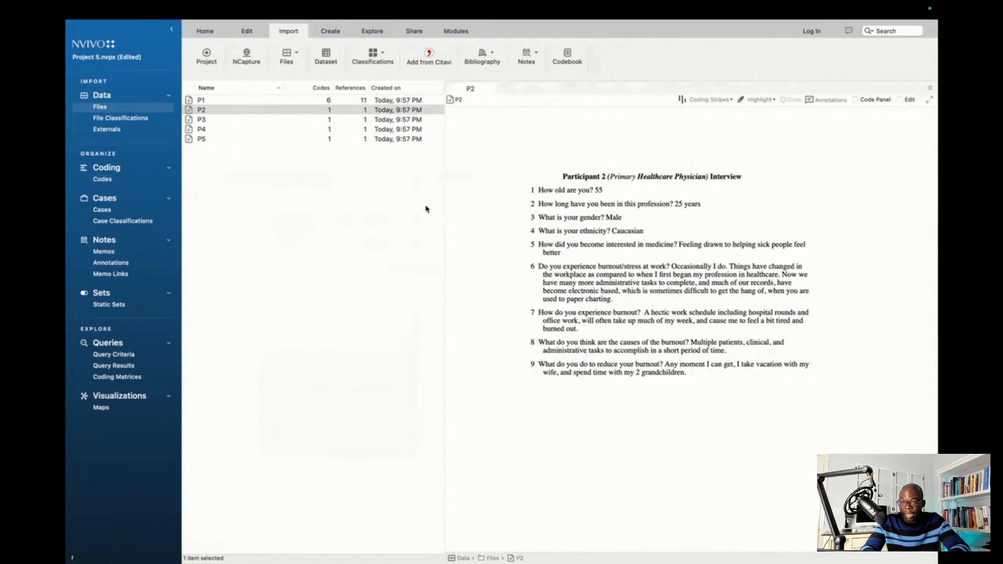
click(127, 183)
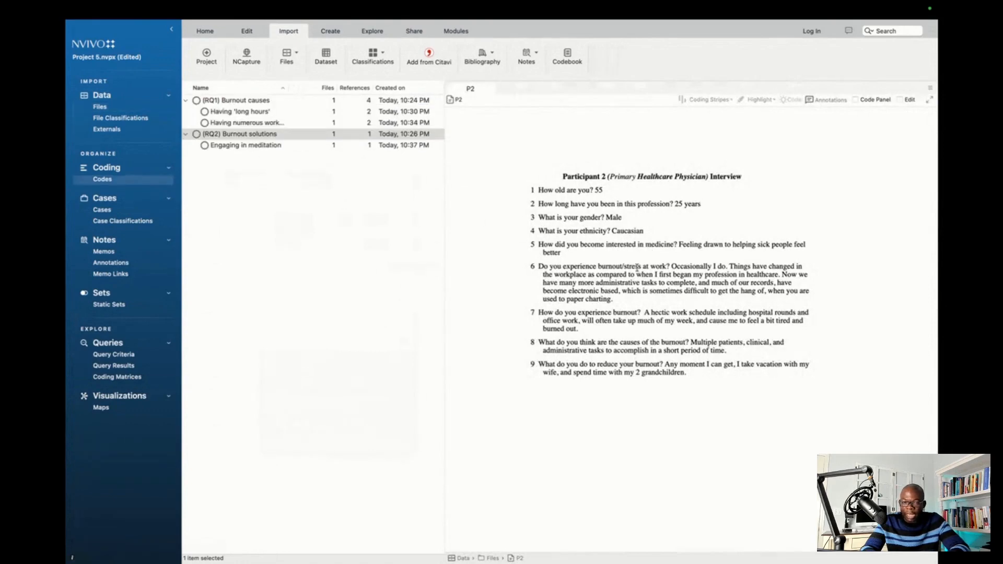
mouse_move(673, 267)
mouse_down()
mouse_move(695, 275)
mouse_move(680, 285)
mouse_move(690, 275)
mouse_move(780, 276)
mouse_up()
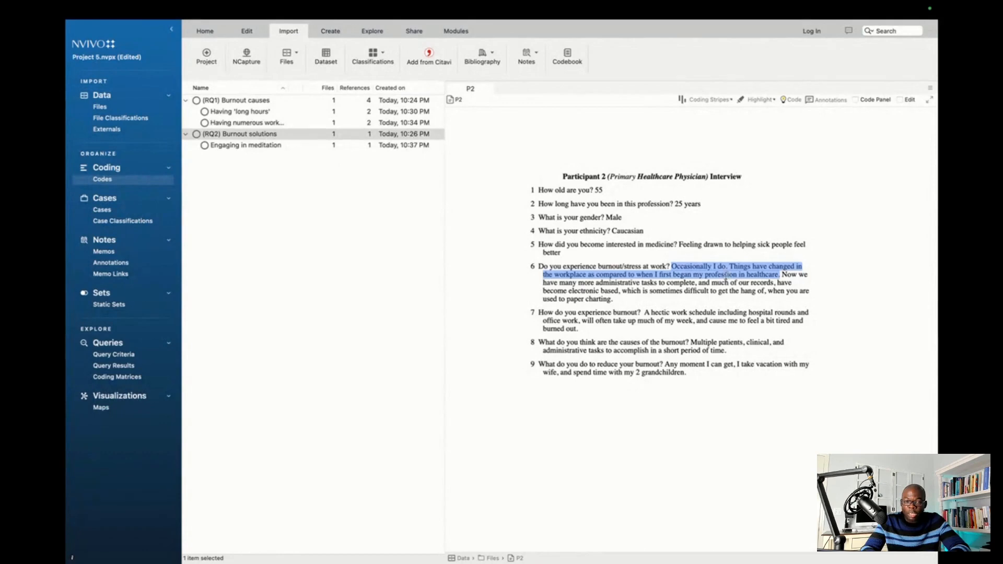
drag(717, 270, 278, 126)
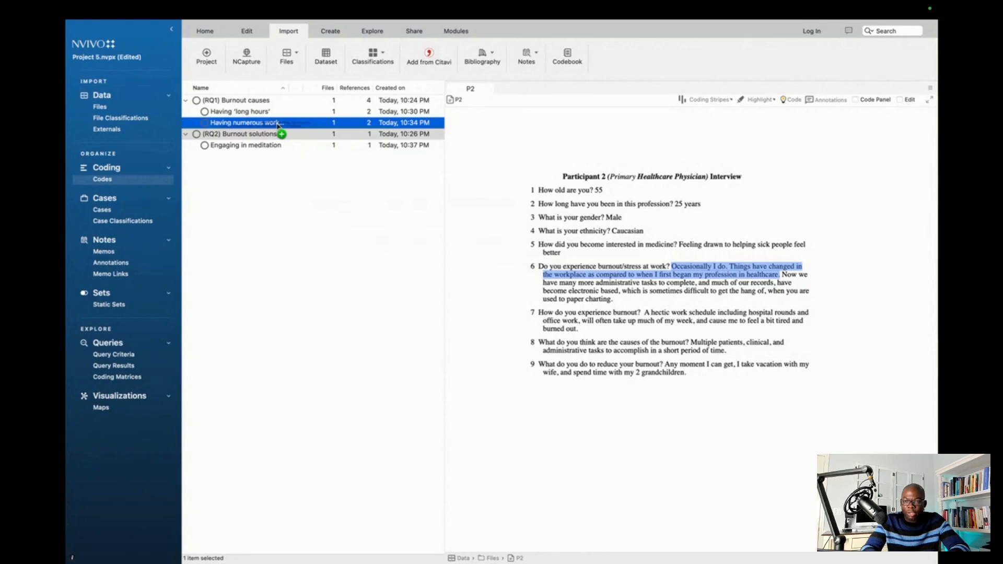
drag(278, 126, 278, 127)
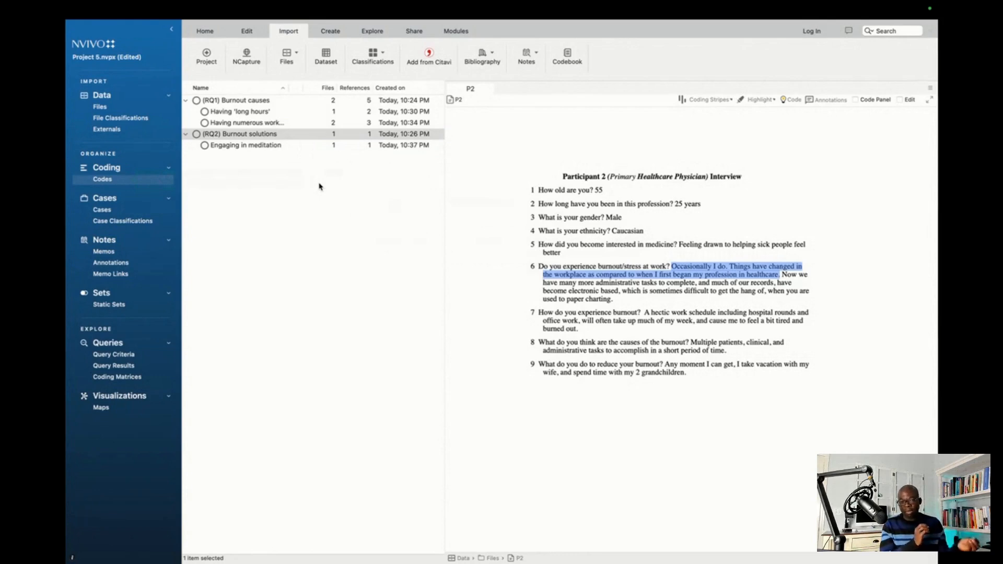
Open the recent project "Interview Data Part 1 (NVivo R14.23.0)(1).nvpx"
mouse_move(180, 13)
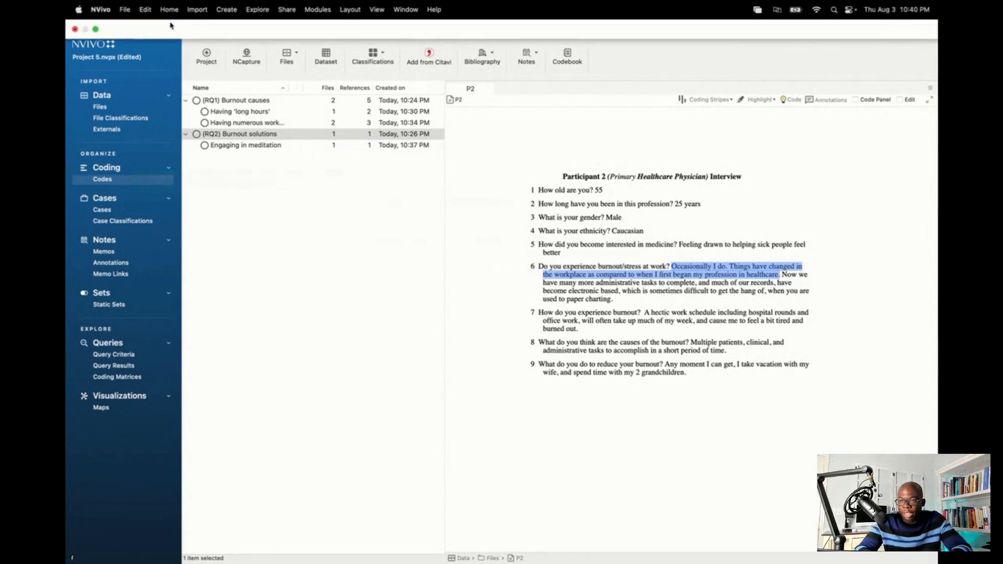
click(125, 11)
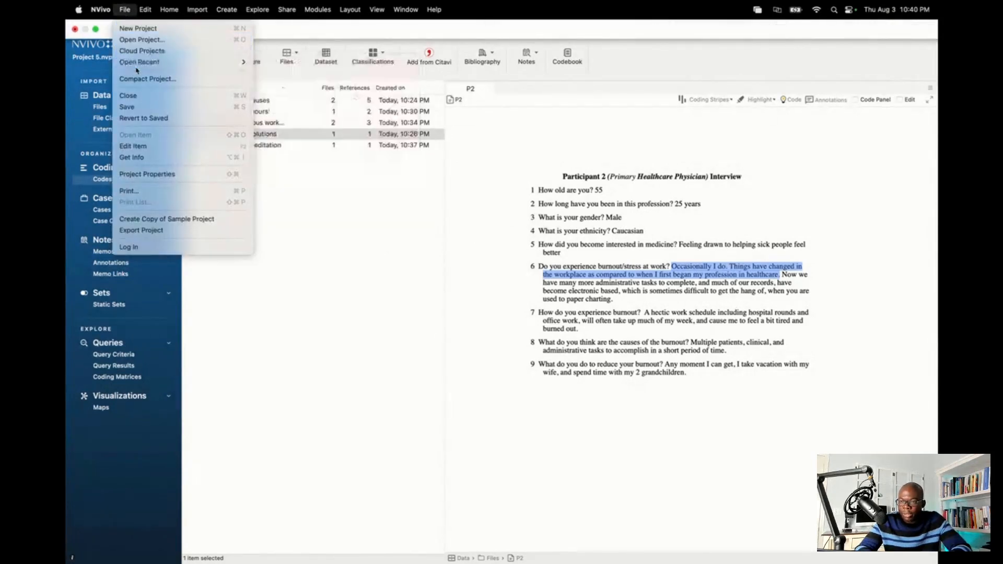
mouse_move(145, 63)
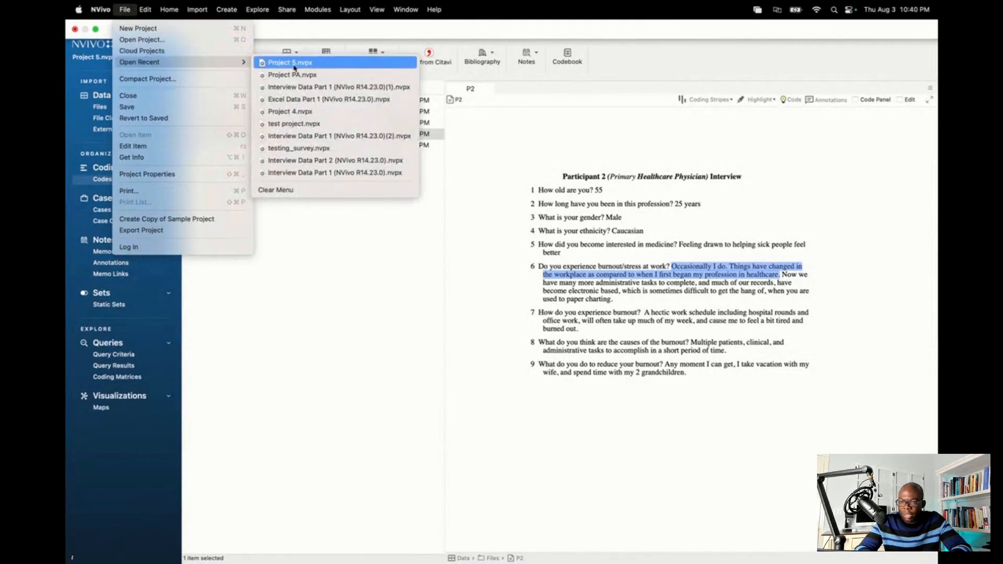
click(297, 99)
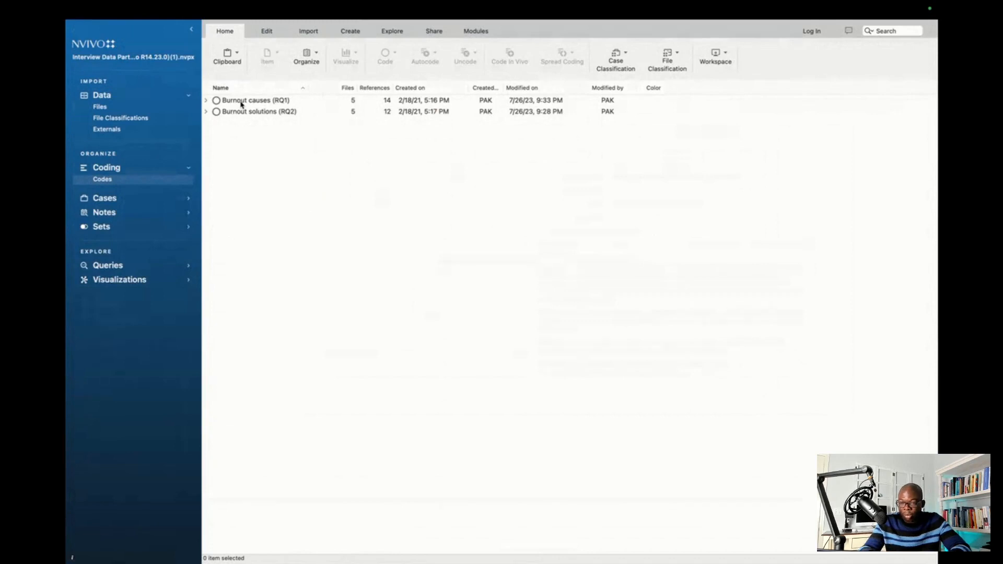
Rename the Burnout causes (RQ1) code as "(RQ1) Burnout causes" in its properties
click(242, 101)
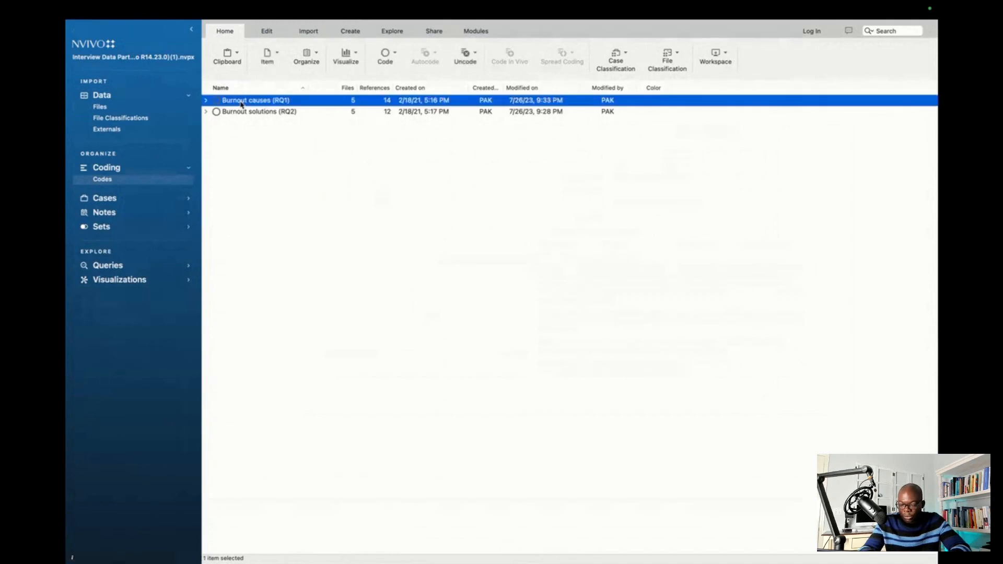
right_click(242, 104)
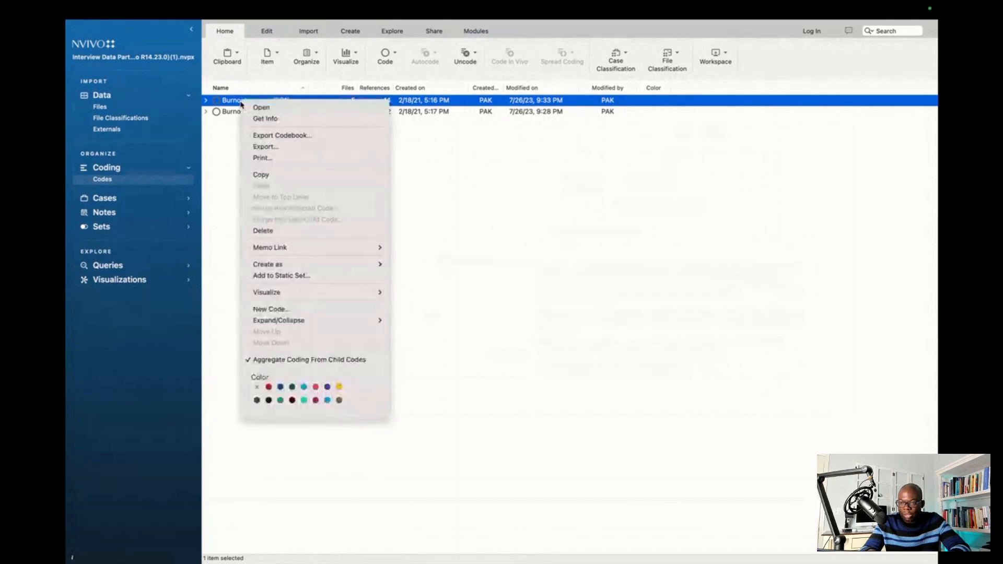
click(266, 118)
scroll(455, 159, left, 5)
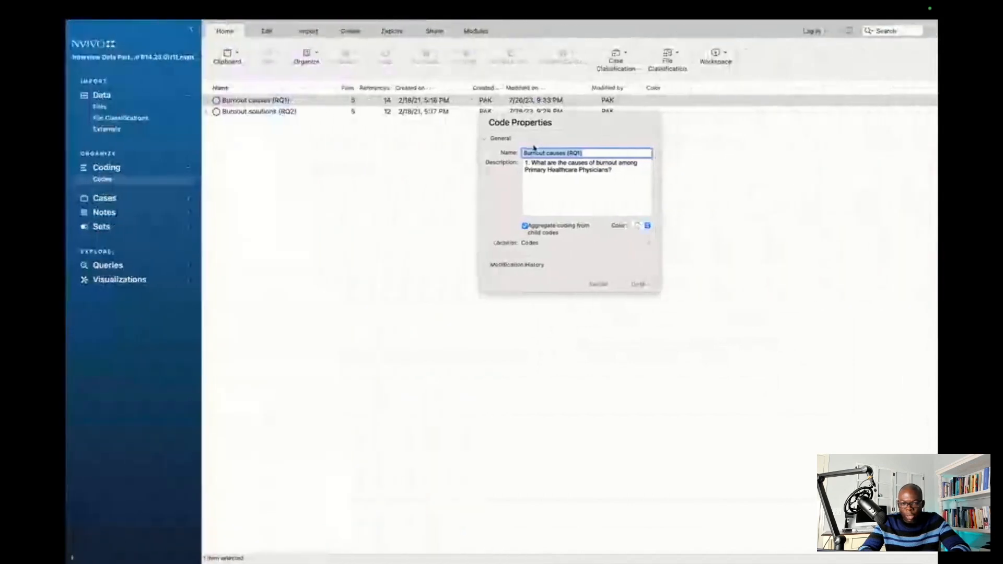
click(526, 154)
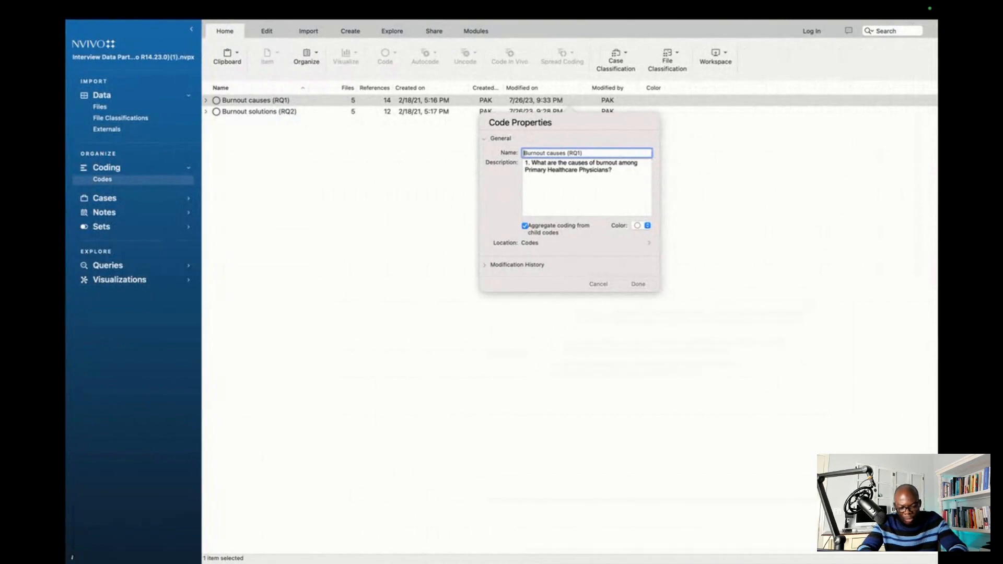
text((R)
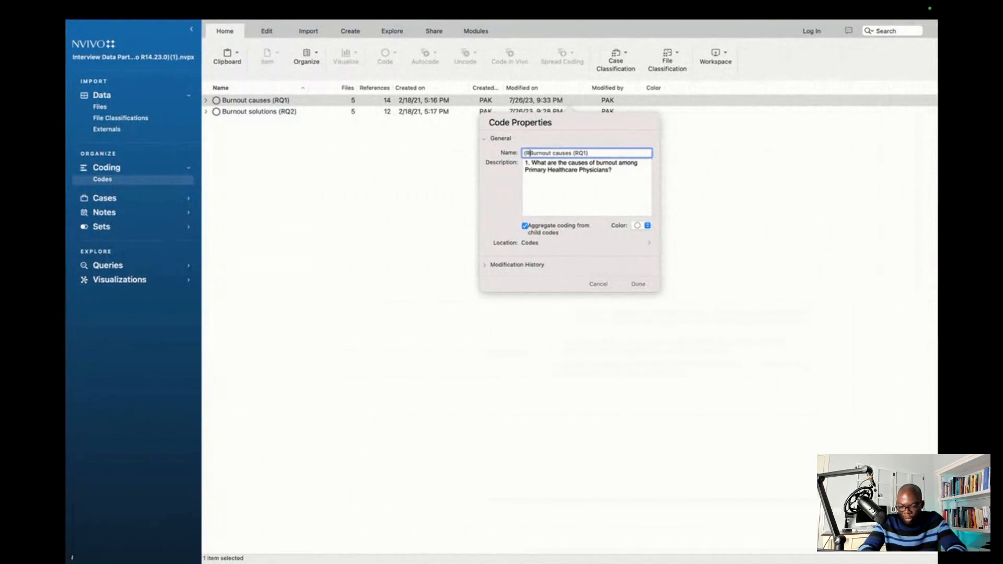
text(Q1))
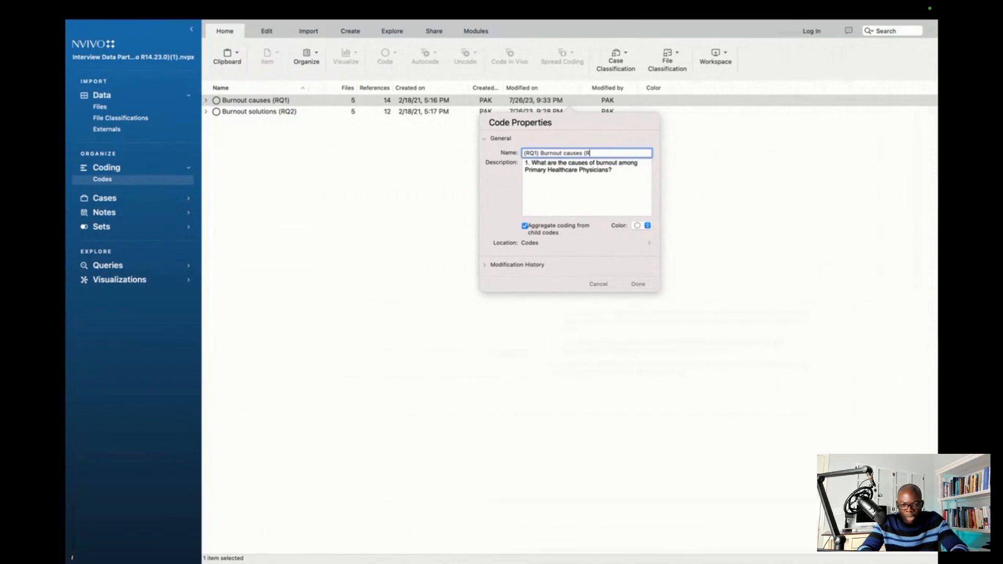
click(639, 284)
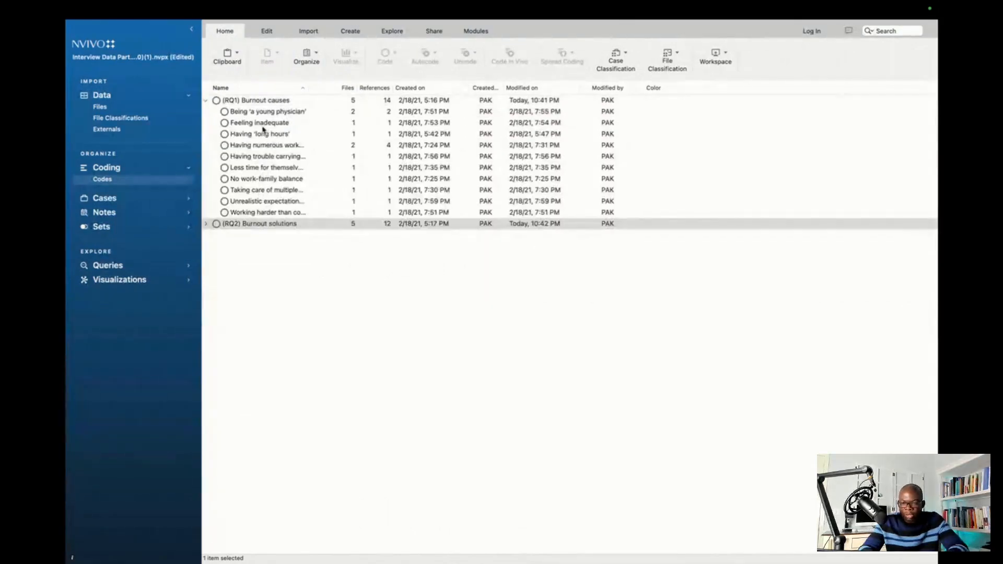
Expand (RQ2) Burnout solutions, then review the references of Having numerous work-related tasks and follow them to their sources in P1 and P2
click(205, 225)
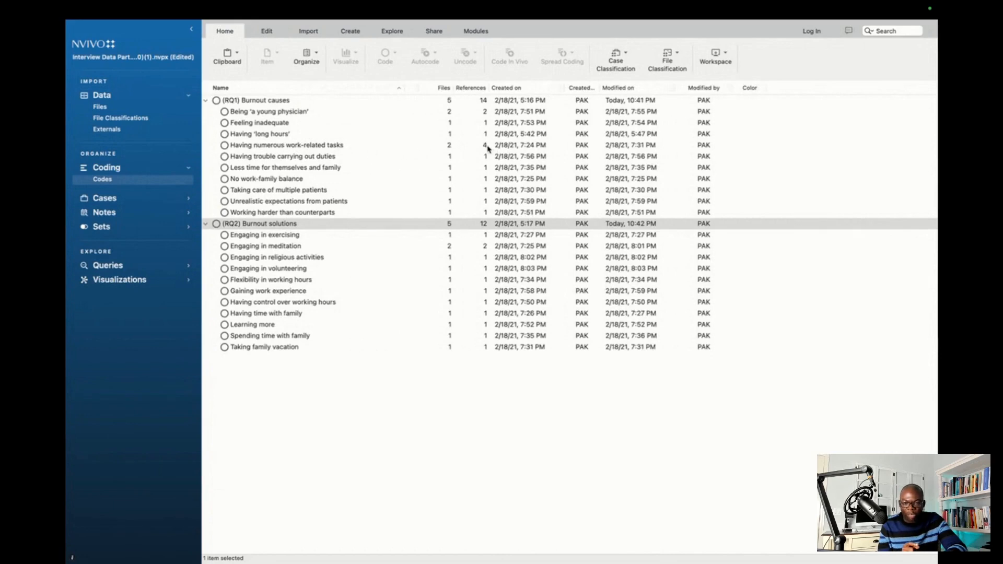
click(342, 149)
click(341, 149)
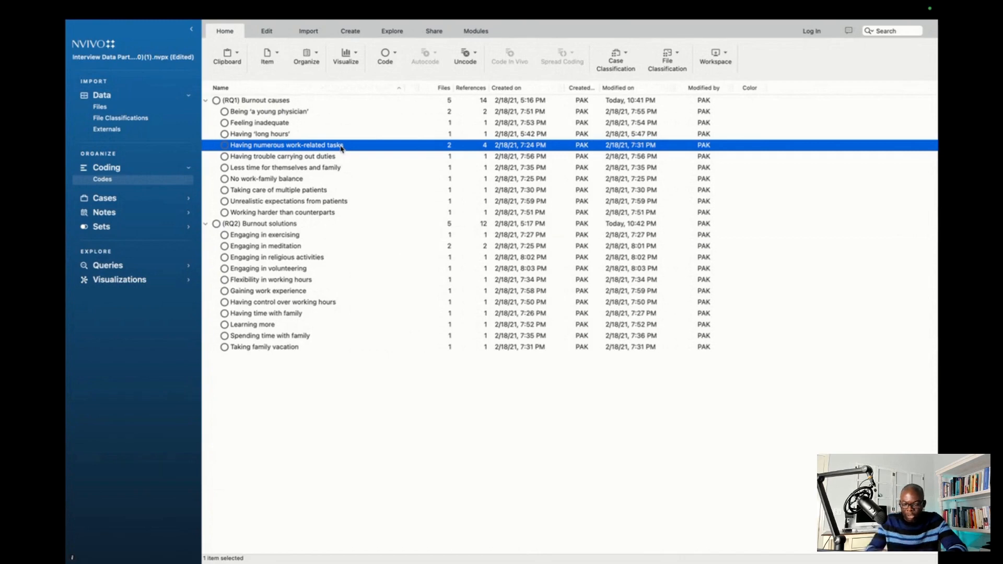
right_click(341, 149)
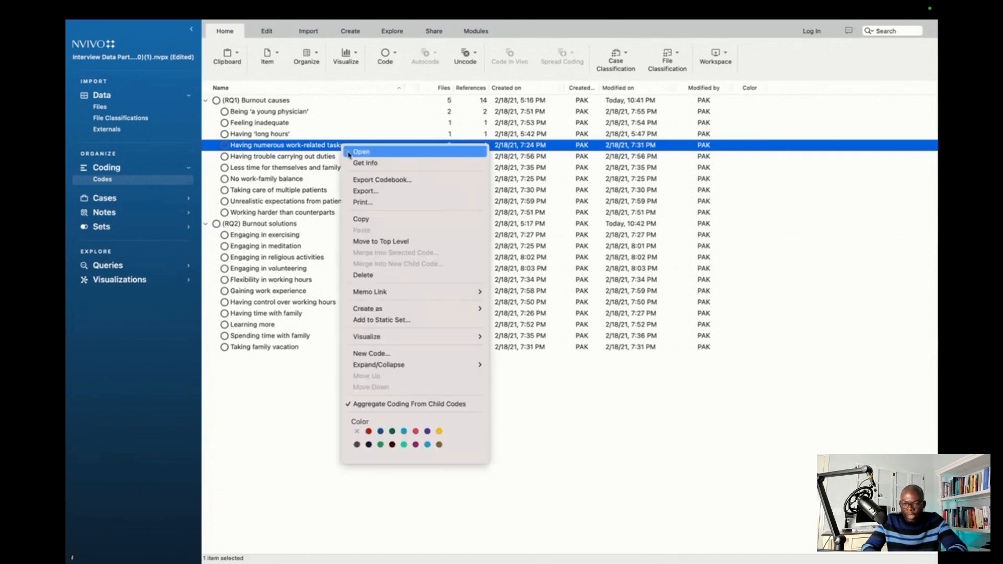
click(356, 155)
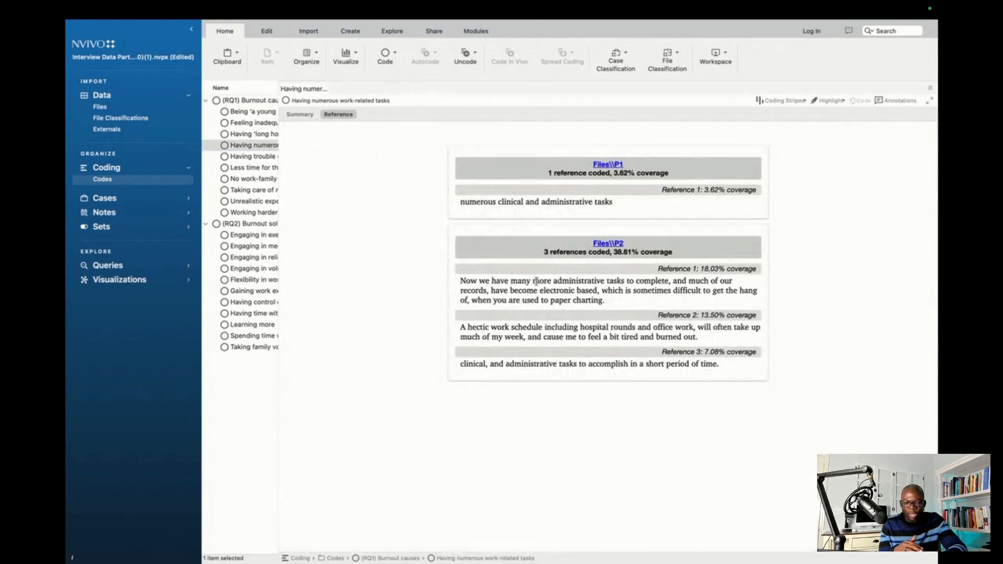
click(606, 166)
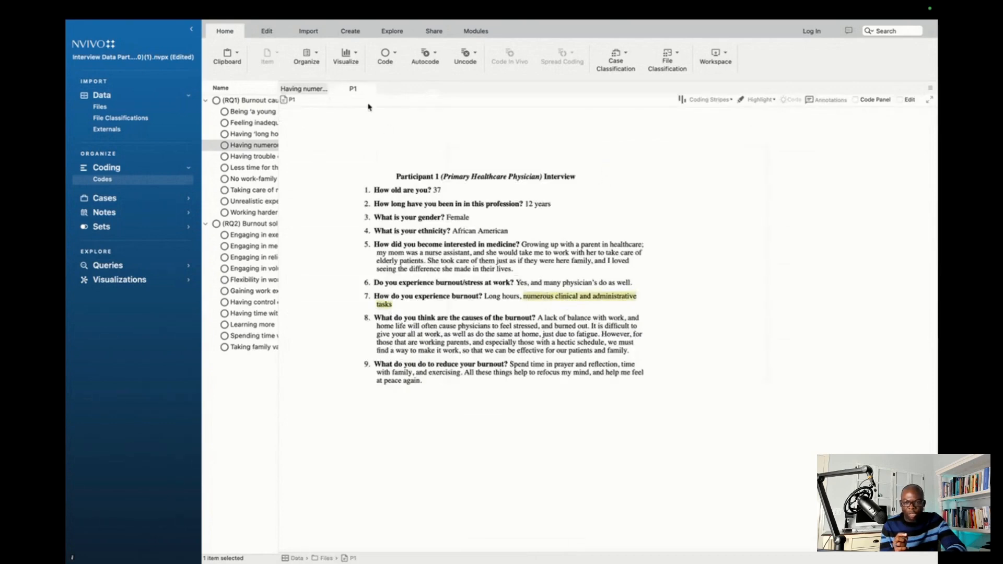
mouse_move(370, 90)
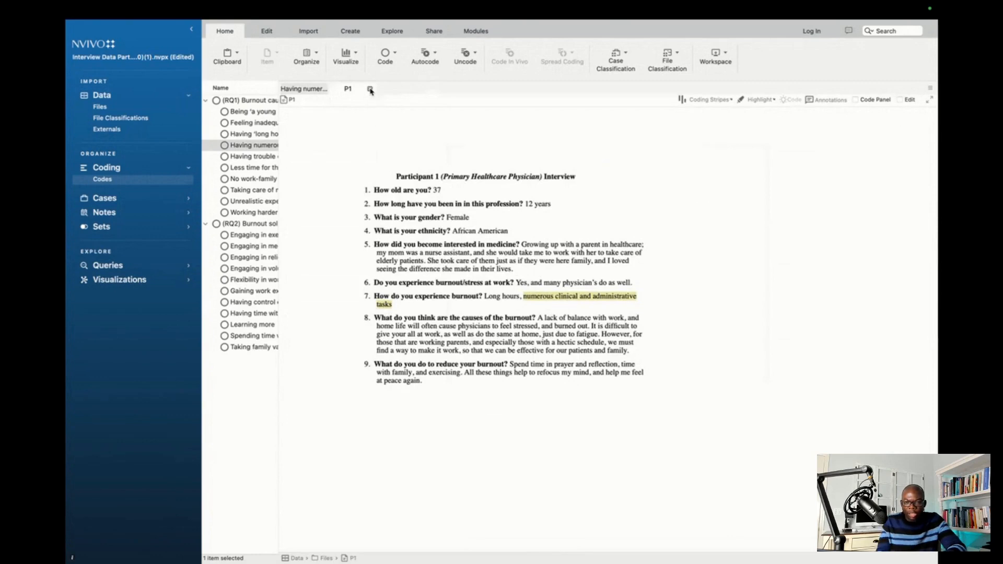
click(370, 89)
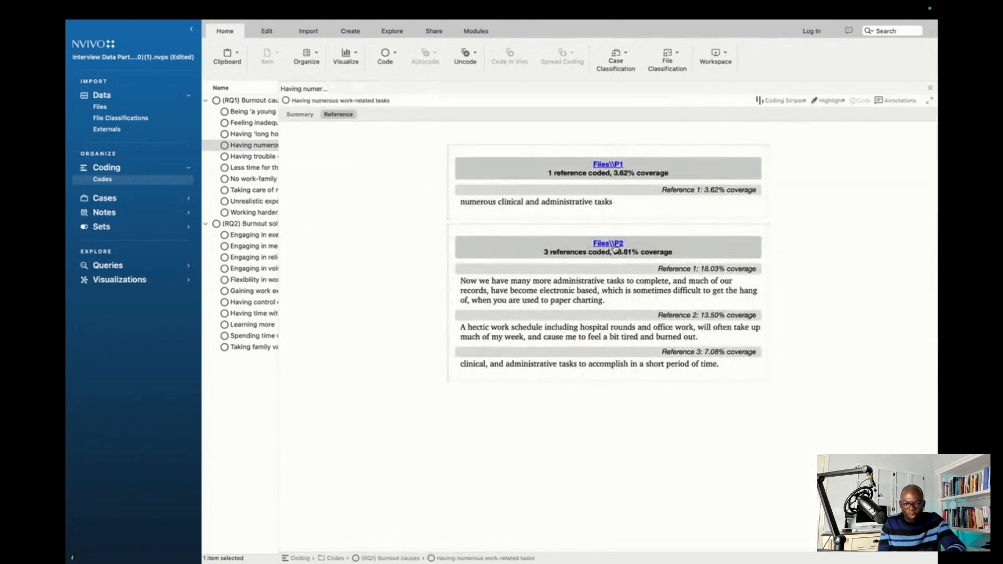
click(612, 245)
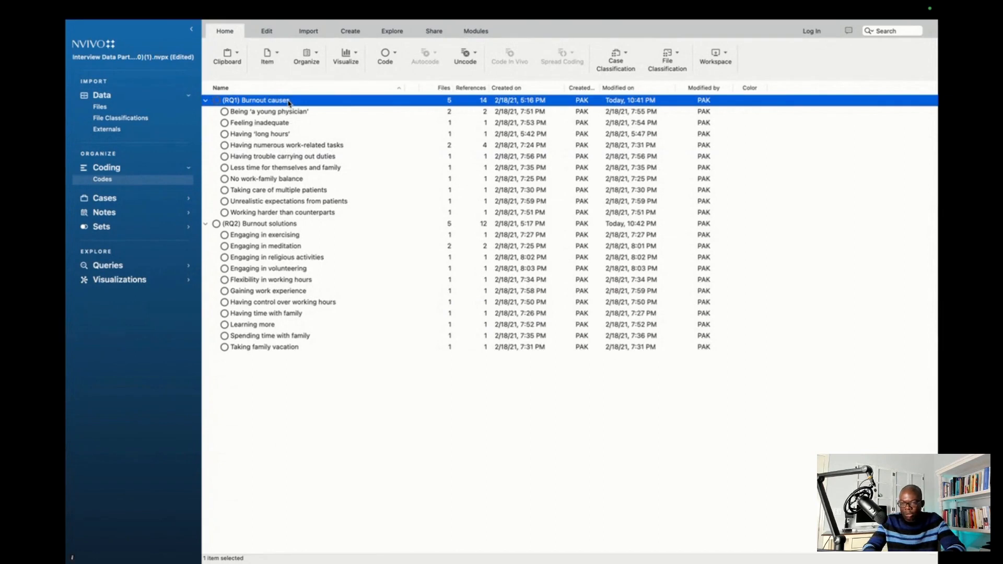
Review the properties and description of the (RQ1) Burnout causes code, then close them and return to its child codes
right_click(289, 103)
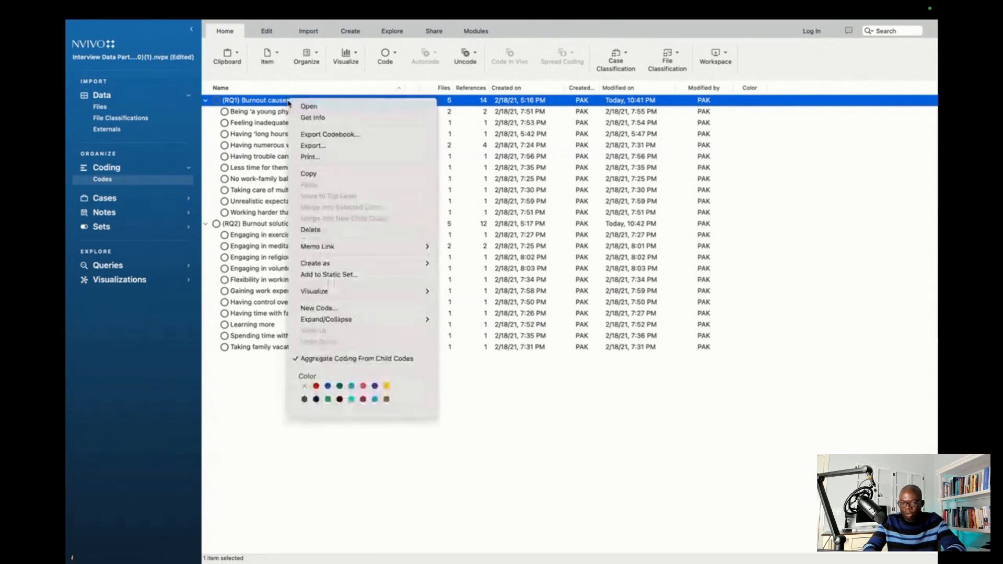
click(312, 118)
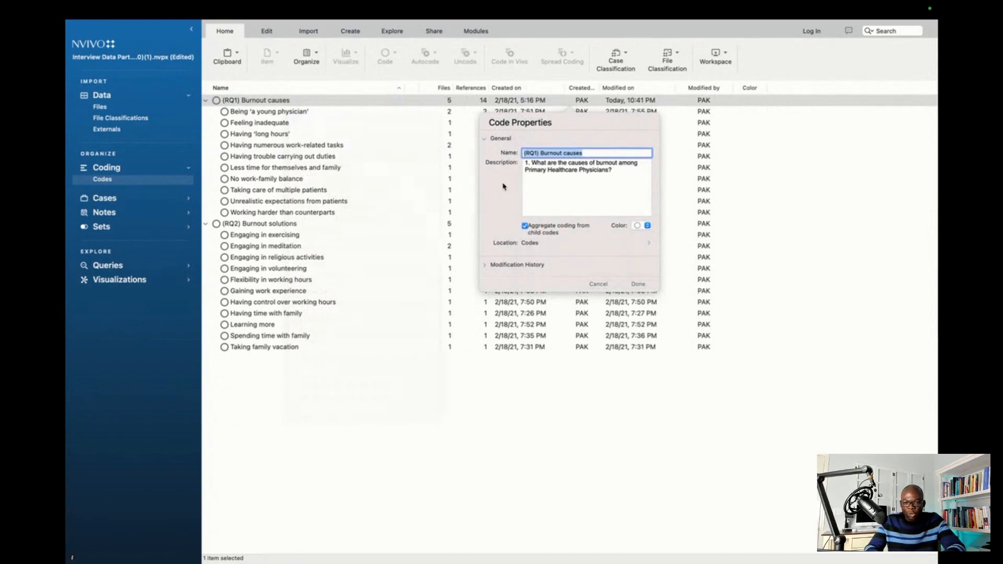
click(638, 284)
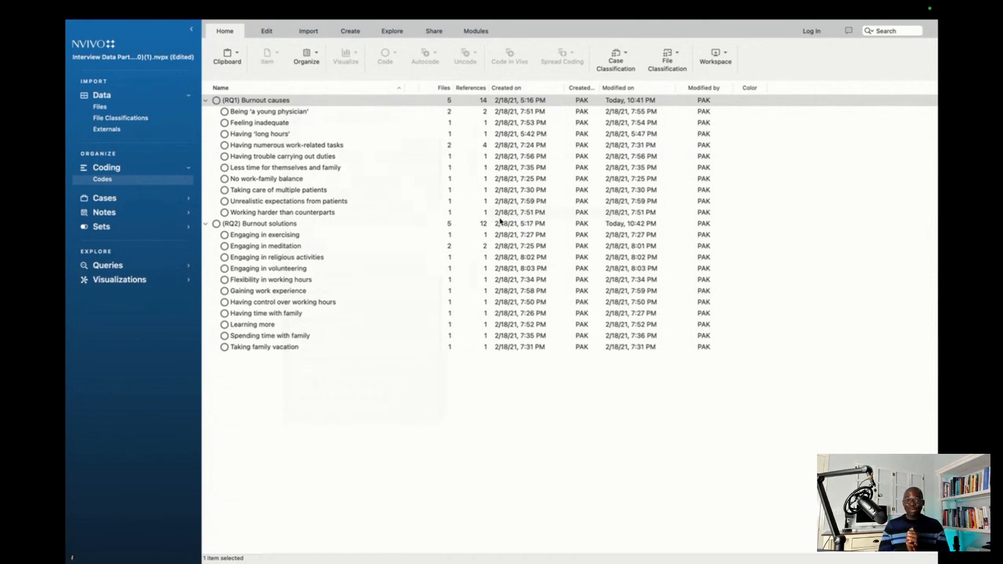
click(313, 112)
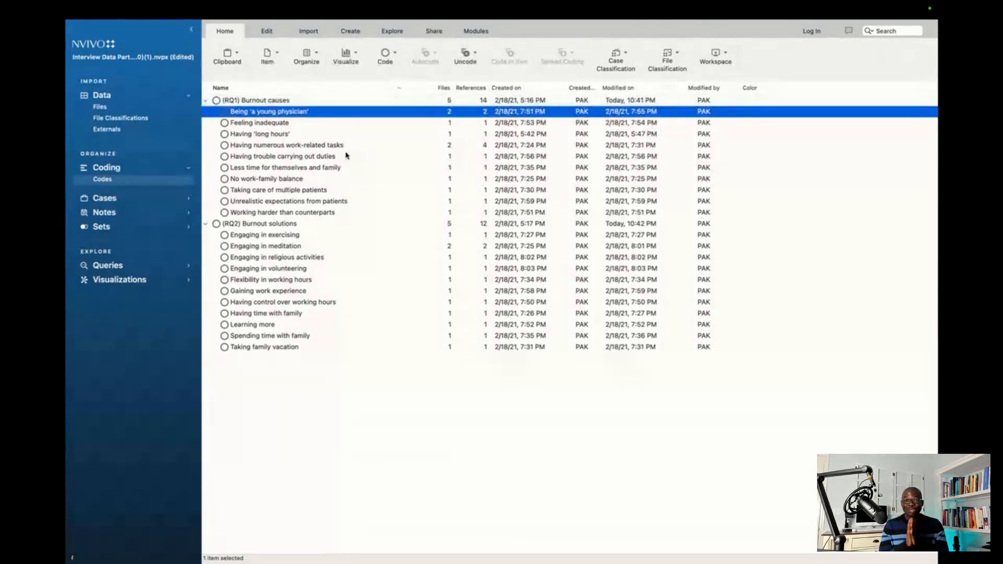